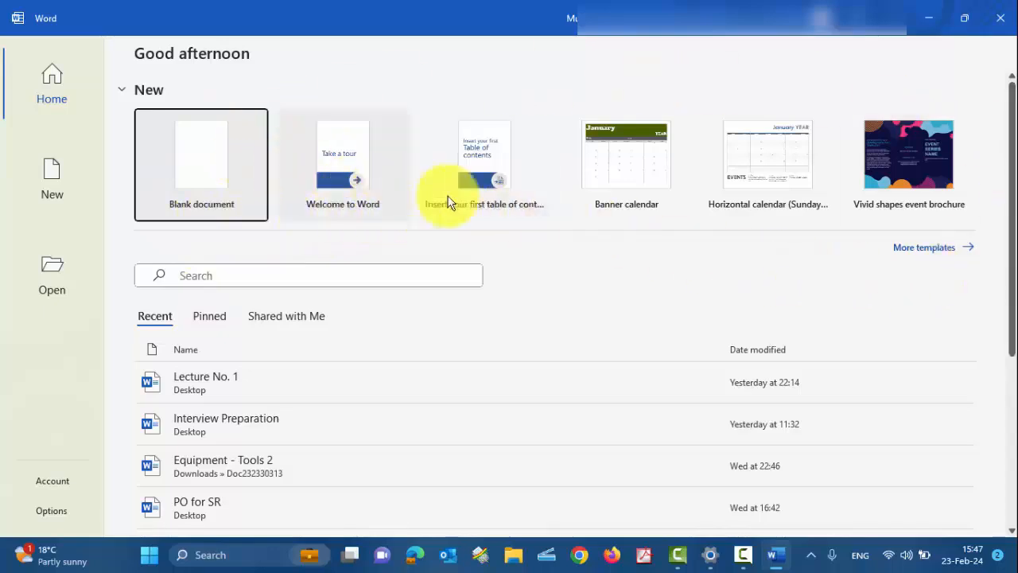
Look through the available document templates, and create a new blank document
left_click(922, 251)
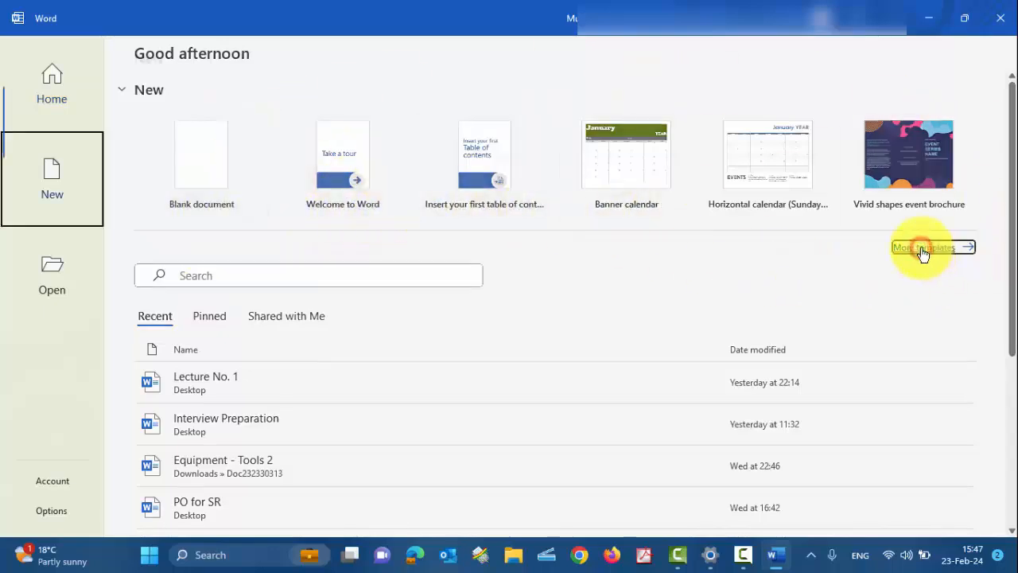
scroll(663, 307, "down", 3)
scroll(658, 387, "down", 5)
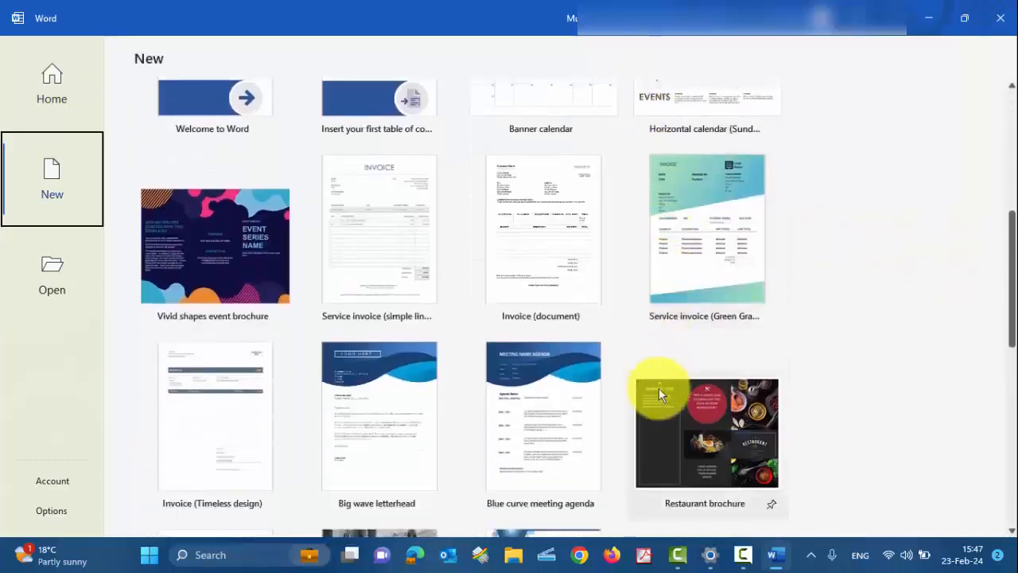
scroll(659, 400, "up", 8)
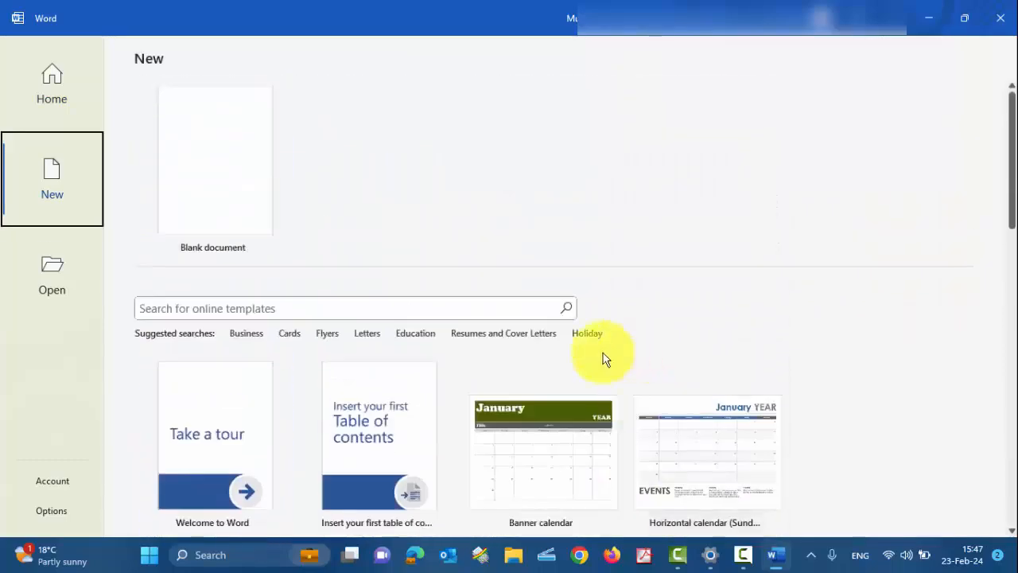
left_click(51, 87)
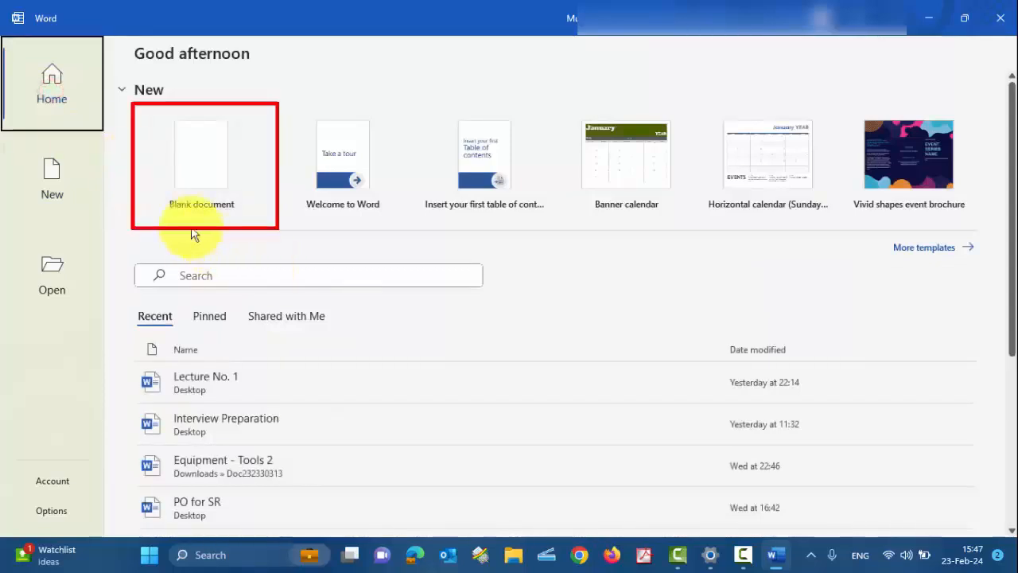
left_click(201, 182)
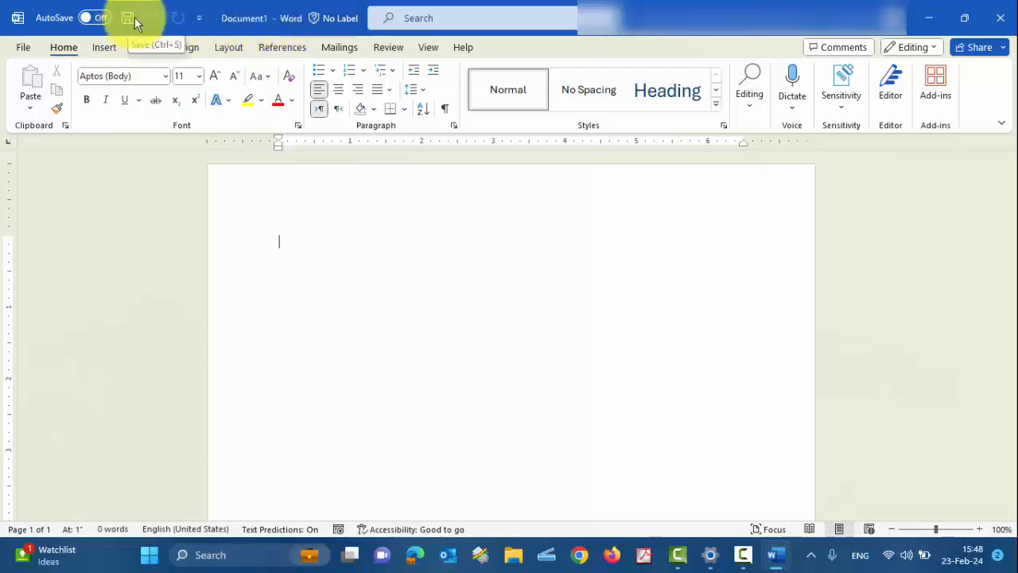
Examine which commands can be added to the Quick Access Toolbar, and close the list
left_click(199, 24)
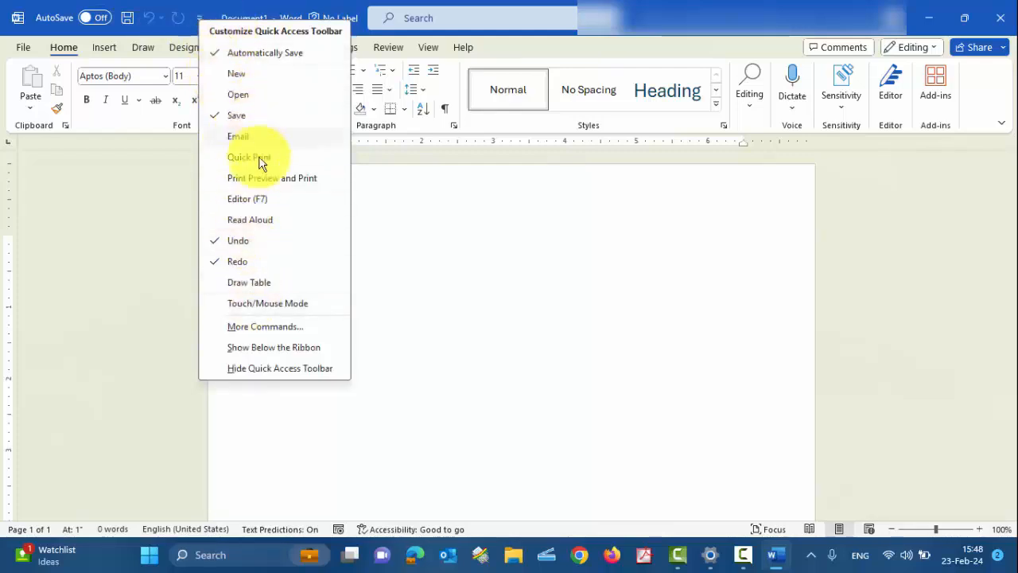
left_click(198, 19)
left_click(199, 17)
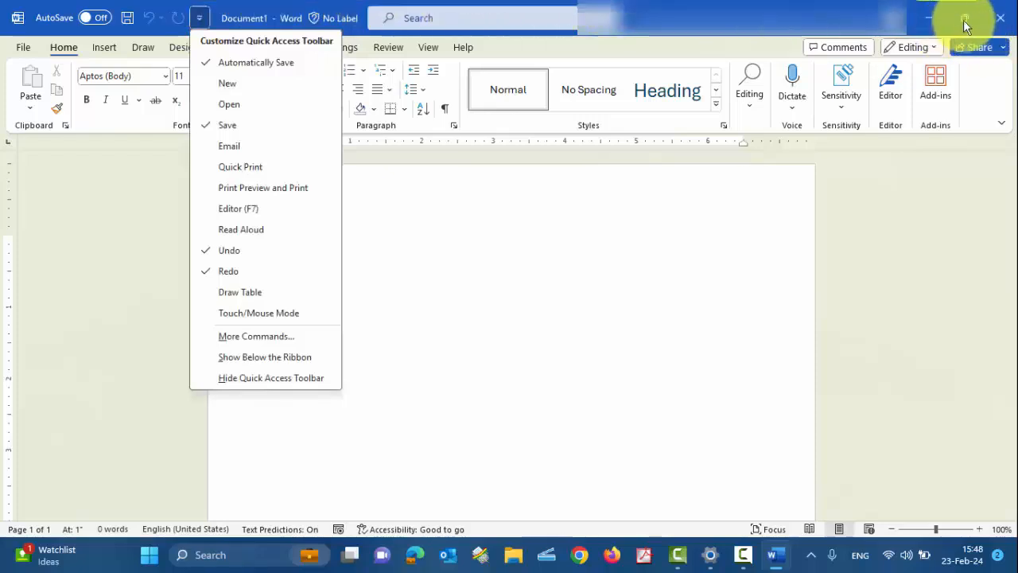
left_click(388, 279)
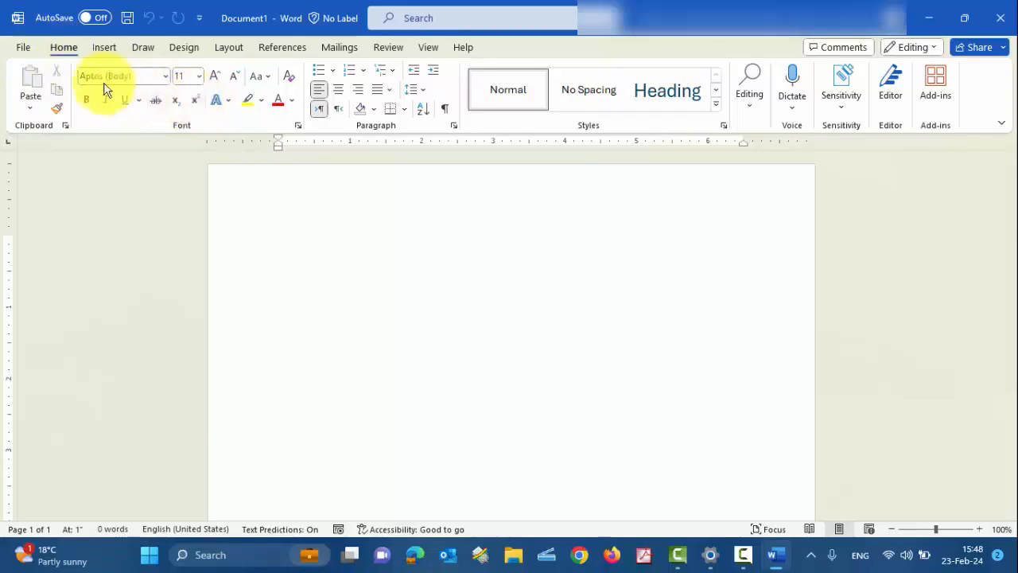
Review the Insert, Draw, Design, Layout and References ribbon commands, and return to the Home commands
left_click(104, 49)
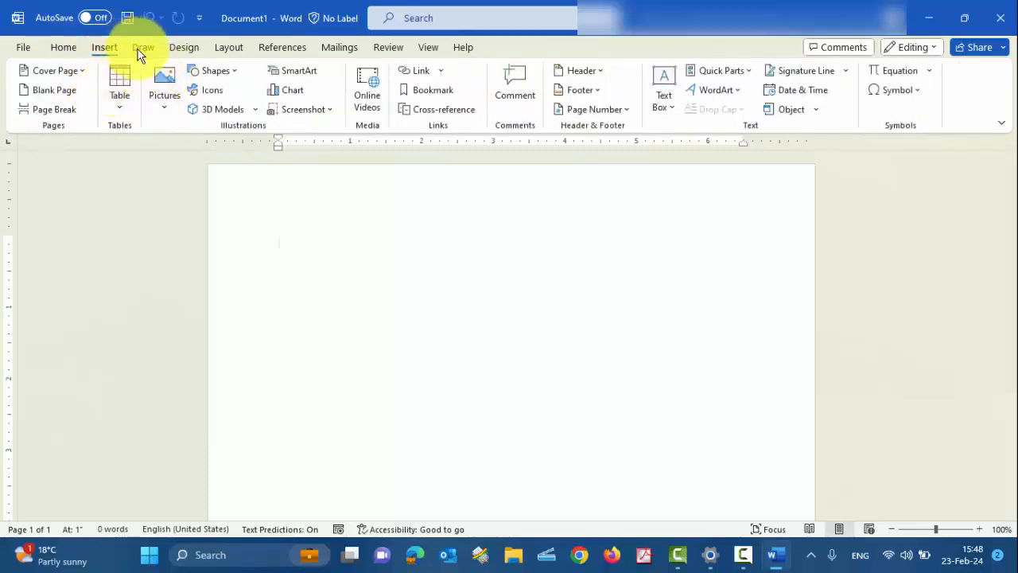
left_click(142, 47)
left_click(181, 49)
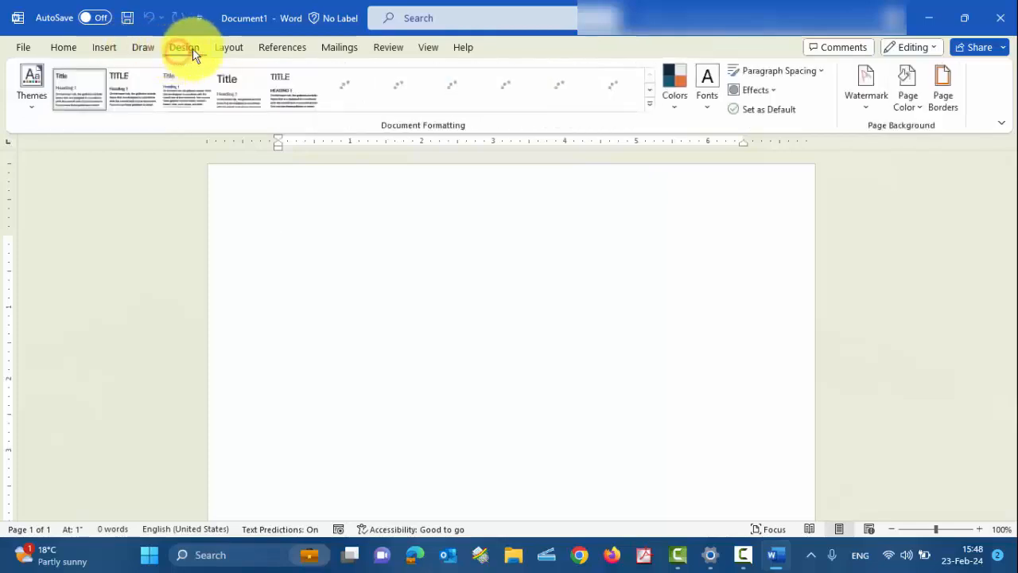
left_click(228, 48)
left_click(270, 49)
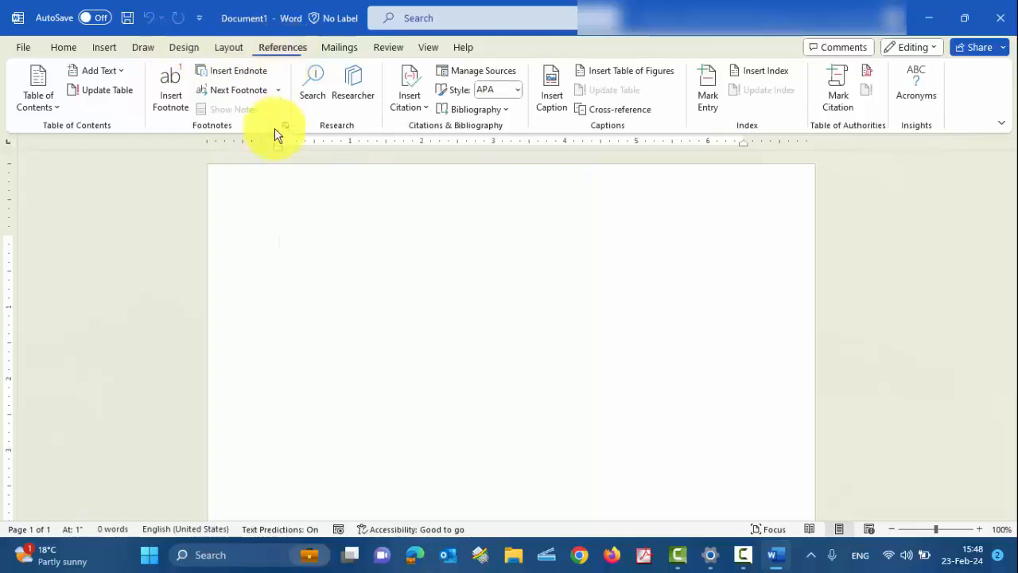
left_click(67, 50)
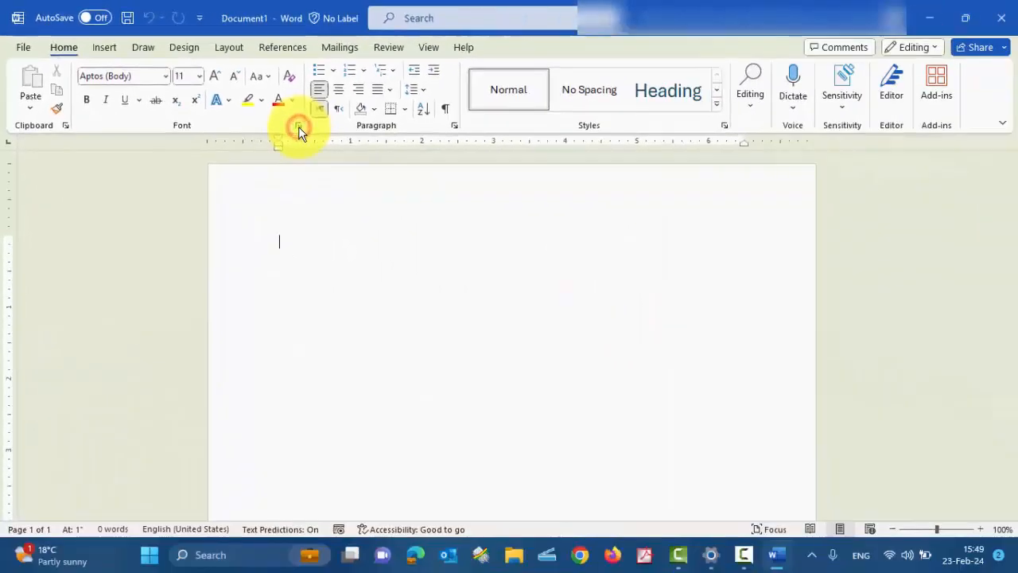
Examine the detailed settings in the Font dialog, and close it without applying anything
left_click(667, 282)
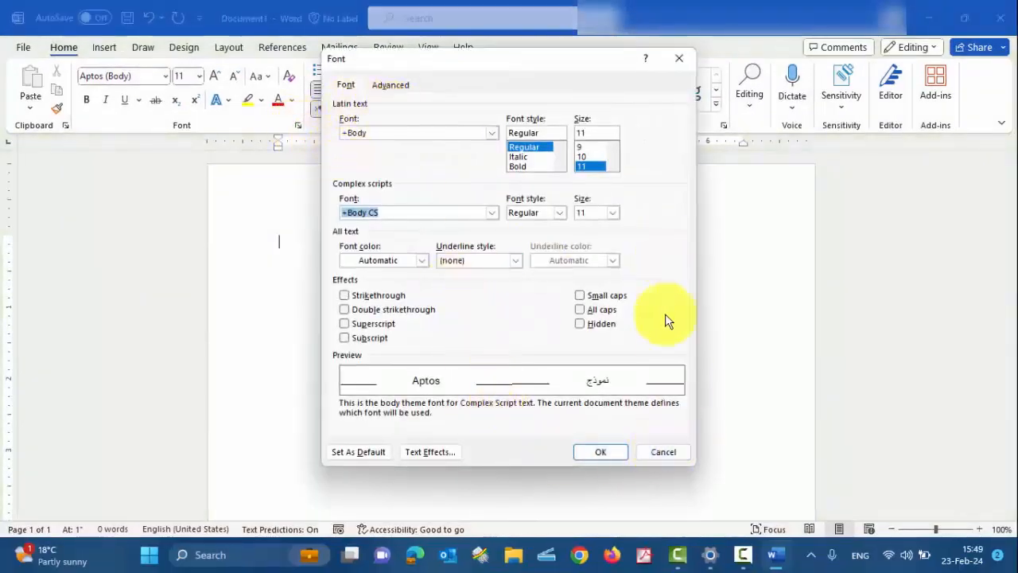
left_click(663, 451)
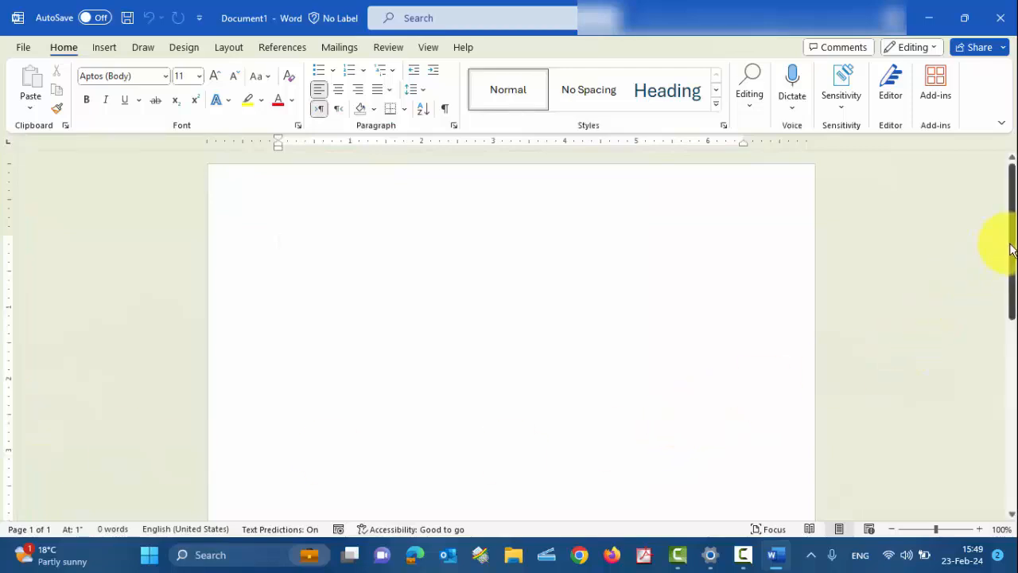
Scroll up and down through the blank page, ending at its lower edge
mouse_move(1010, 249)
left_mouse_down()
mouse_move(1002, 398)
mouse_move(1013, 391)
mouse_move(1007, 198)
mouse_move(1012, 231)
left_mouse_up()
left_click_drag(1012, 278, 1011, 318)
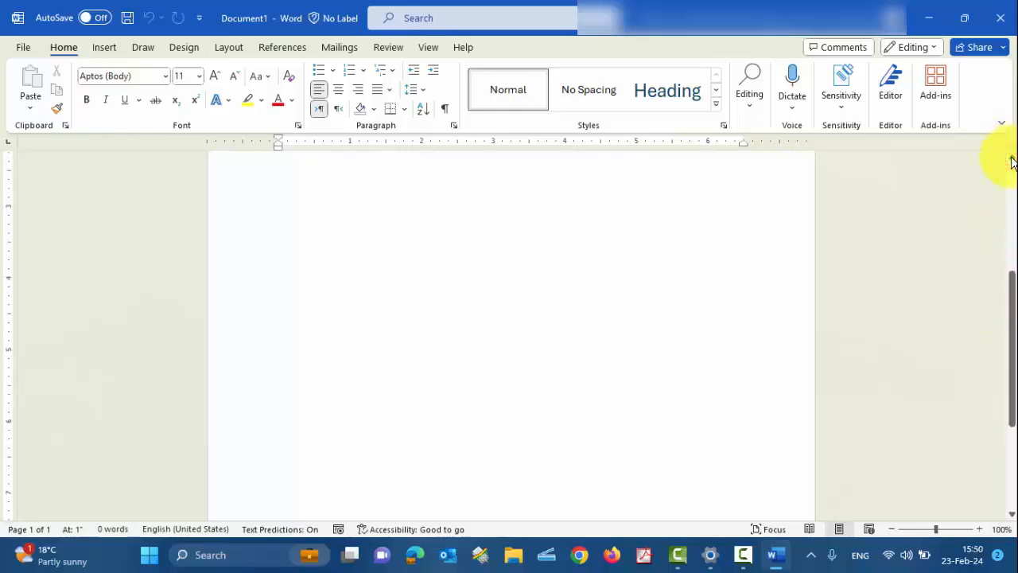
left_click(1012, 161)
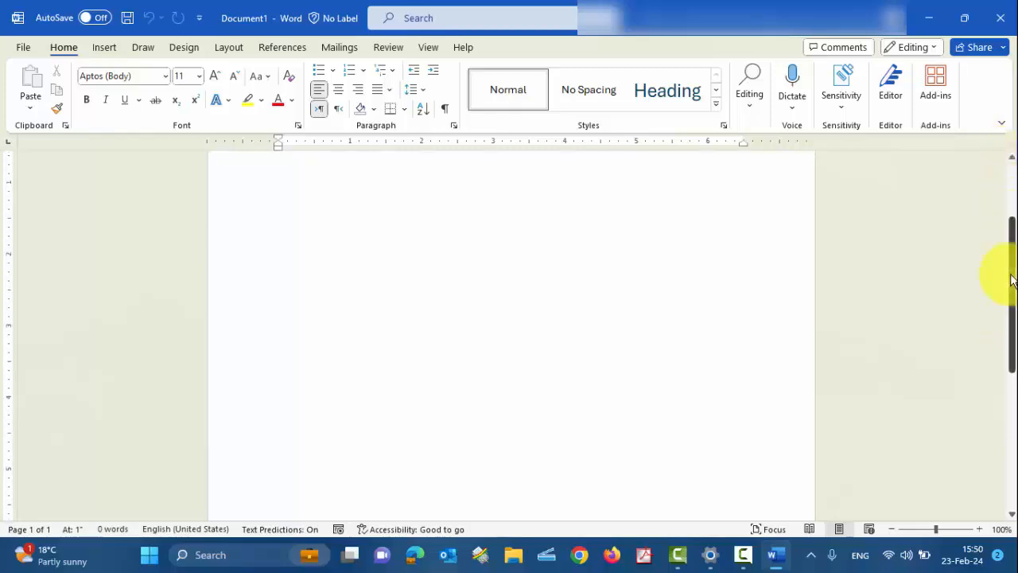
left_click(1012, 517)
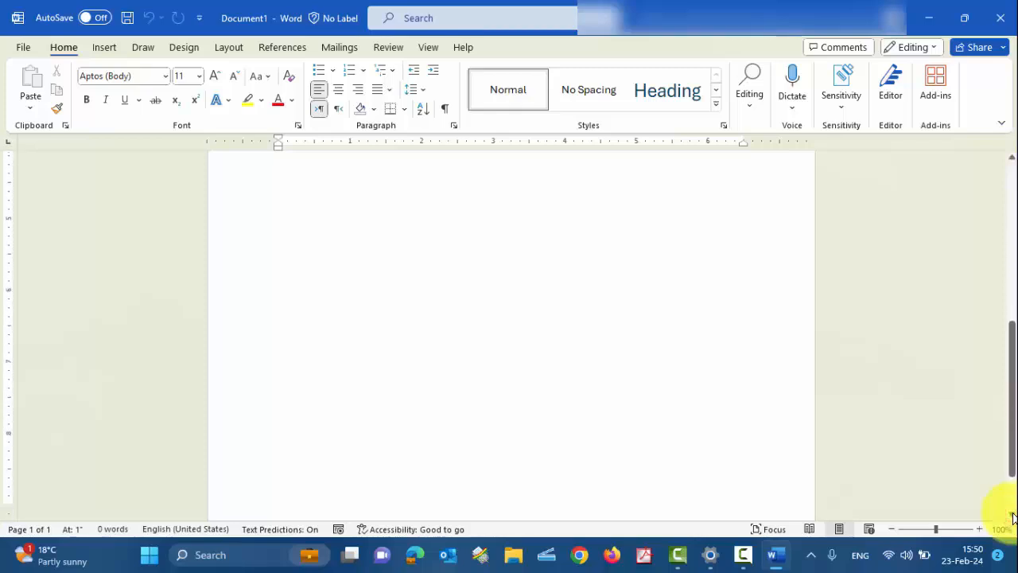
left_click(1012, 517)
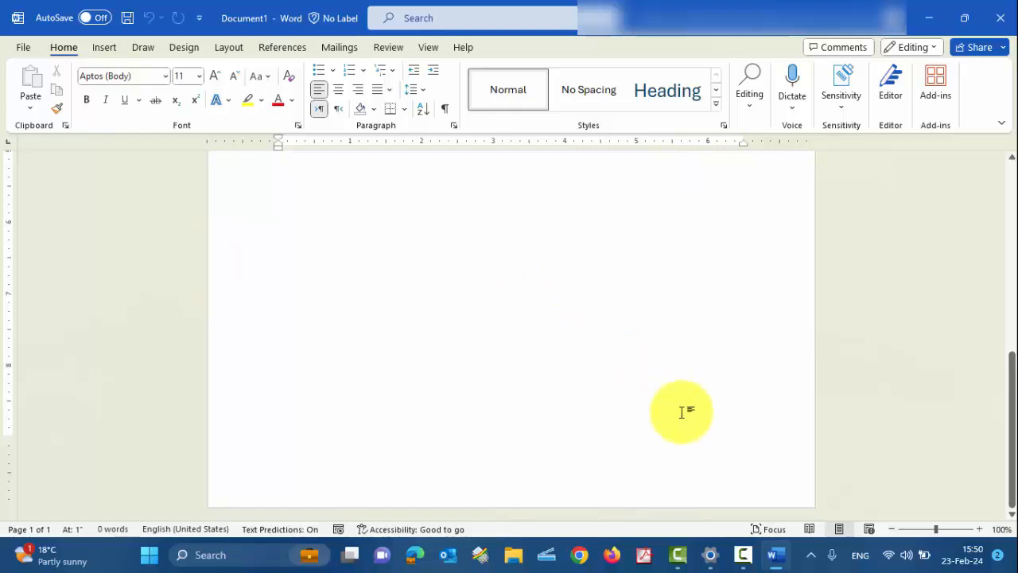
Zoom the document in to 170% and scroll sideways across the enlarged page
left_click(979, 530)
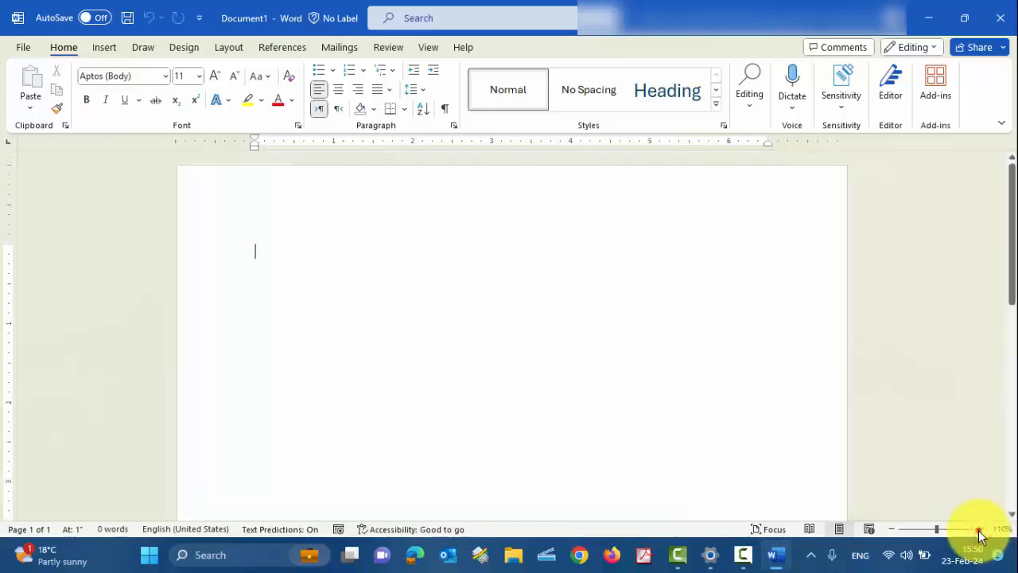
left_click(979, 530)
left_click(979, 530)
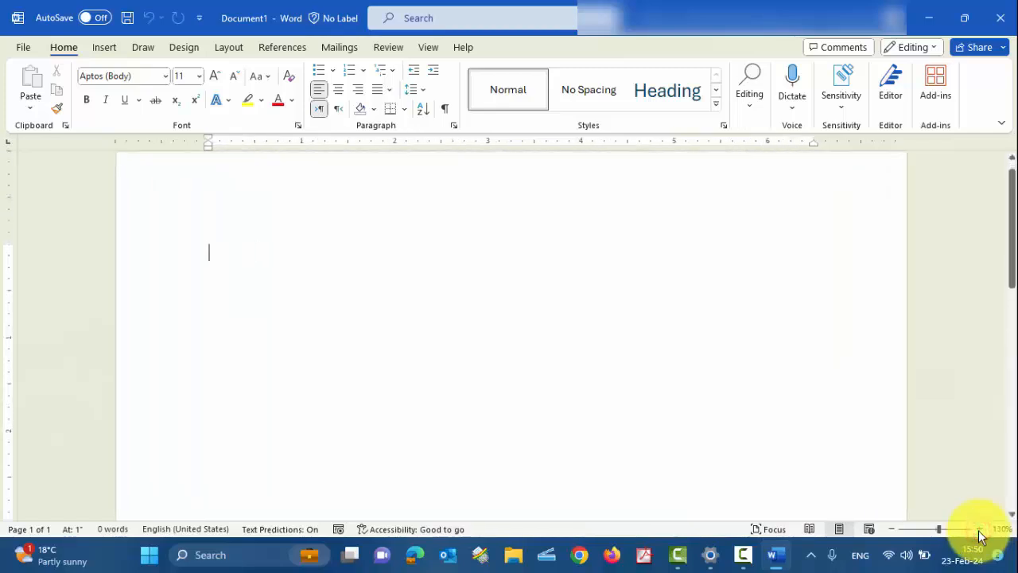
left_click(979, 529)
left_click(979, 530)
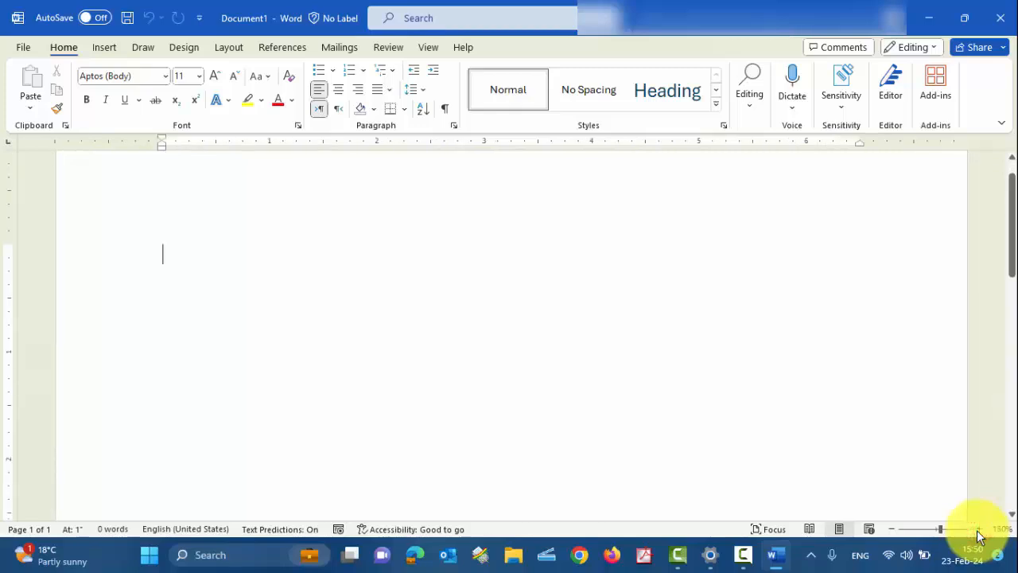
left_click(979, 530)
left_click(979, 530)
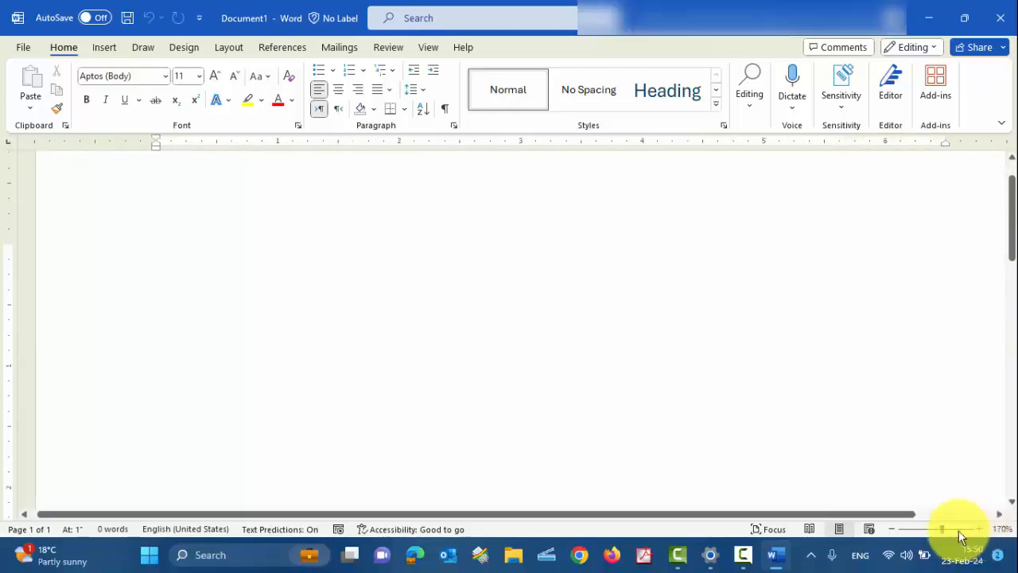
left_click_drag(699, 515, 781, 515)
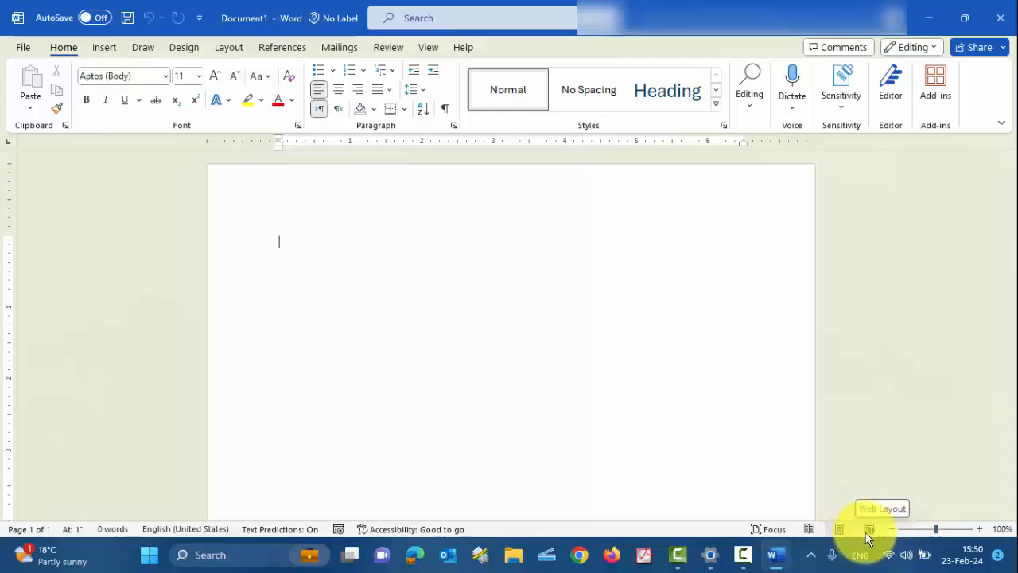
View the document in Web Layout, switch back to Print Layout, and scroll through the page
left_click(869, 529)
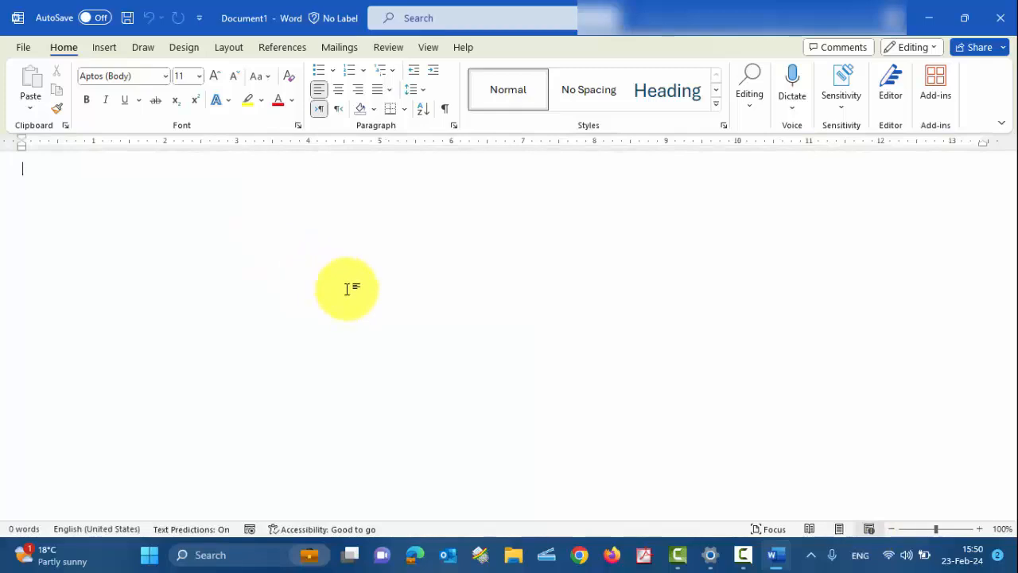
left_click(839, 530)
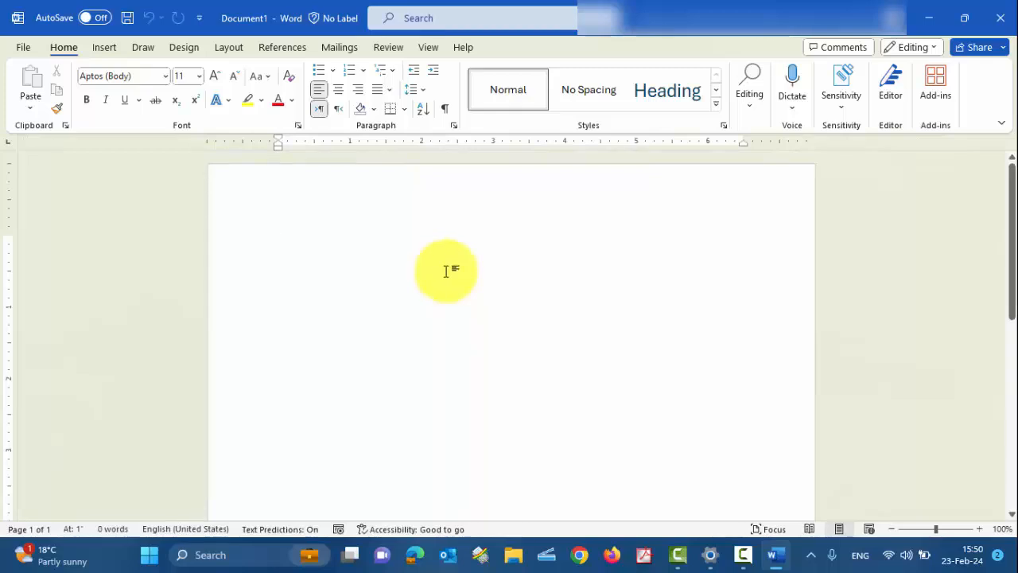
scroll(446, 274, "down", 3)
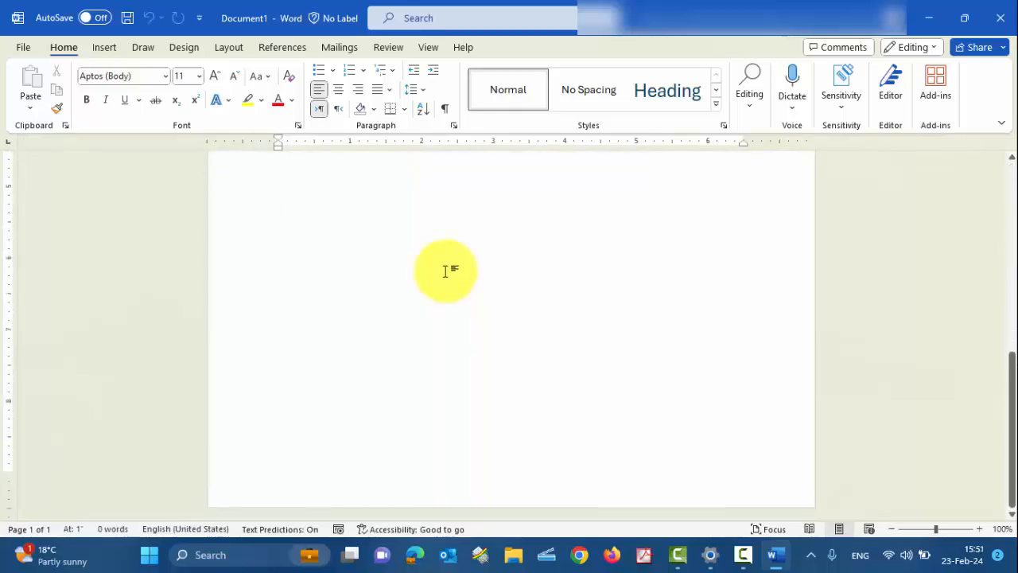
scroll(448, 268, "up", 5)
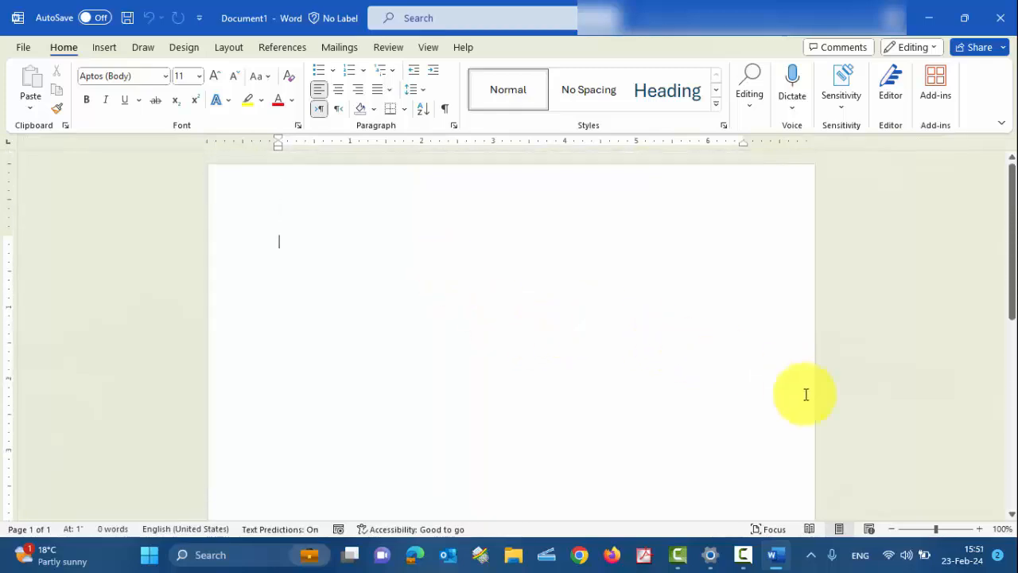
Zoom the page out to 30%, and zoom back in to 110%
left_click(893, 529)
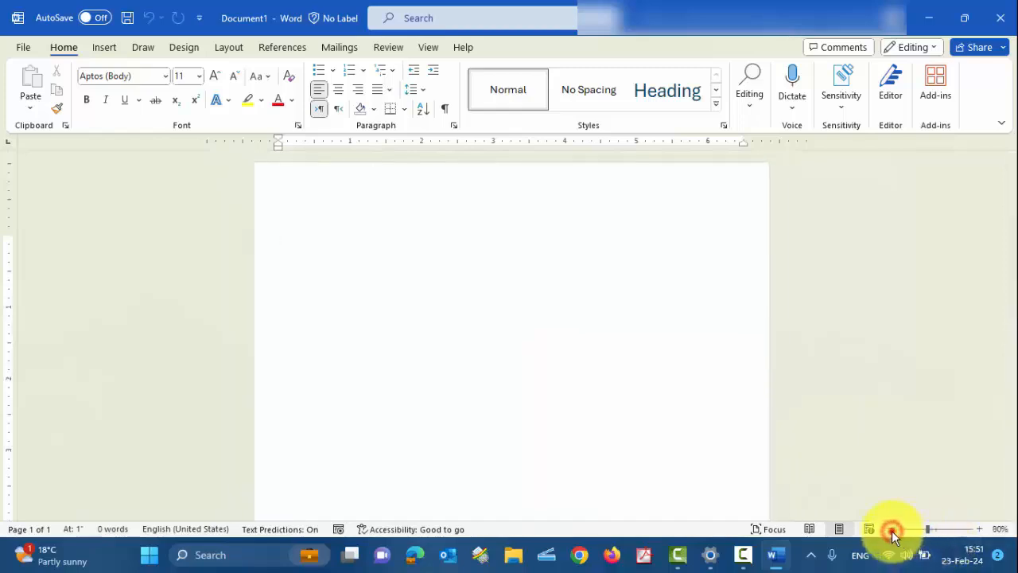
left_click(892, 529)
left_click(893, 528)
left_click(892, 529)
left_click(892, 529)
left_click(892, 529)
left_click(892, 529)
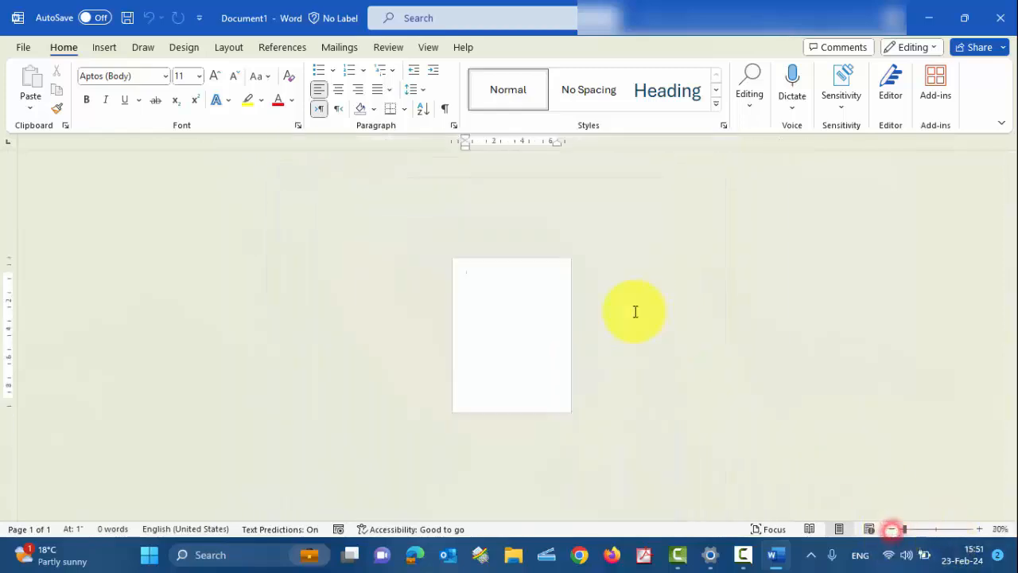
scroll(524, 347, "up", 1)
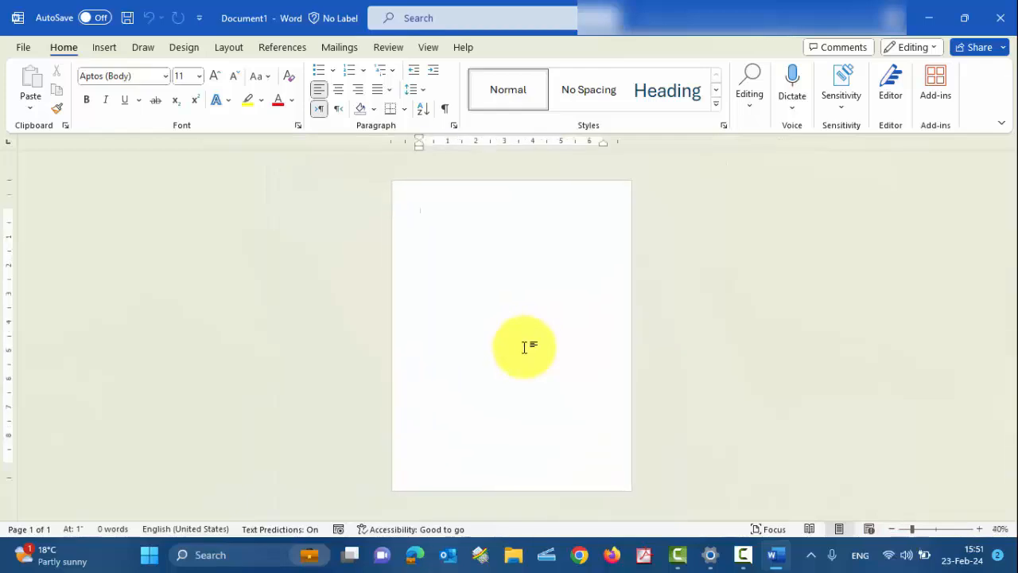
scroll(524, 347, "up", 7)
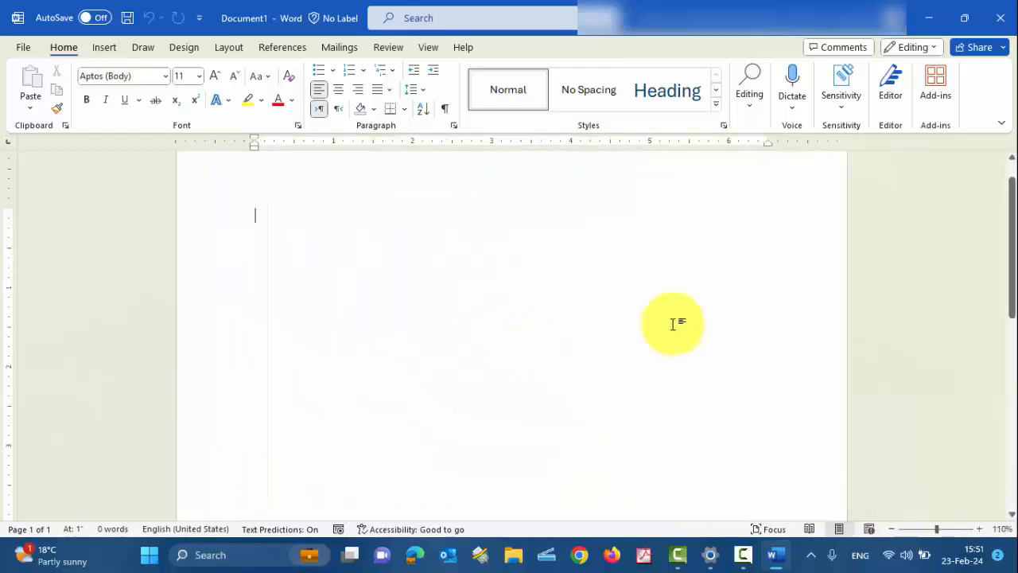
View the document in Read Mode, and leave it to return to the editing view
left_click(808, 529)
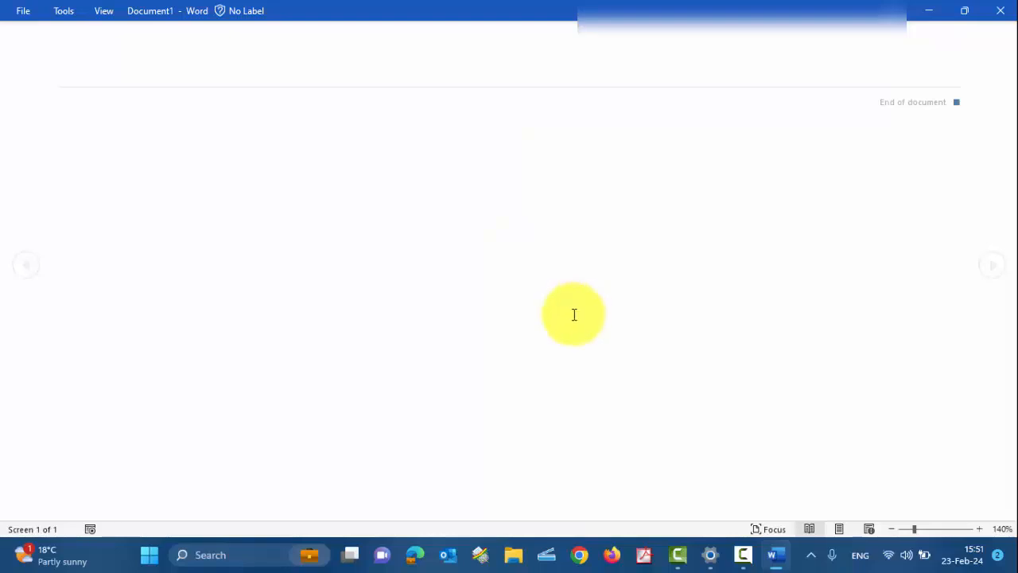
key("Escape")
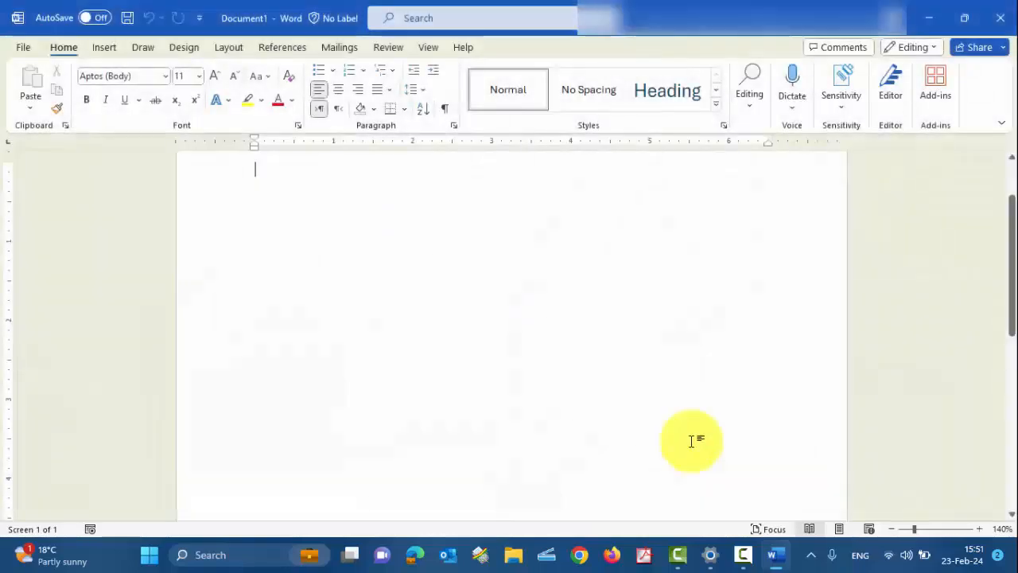
Switch the document to Focus mode and enter the sample text "Klasd s sl jsdk aslkf jlas"
left_click(776, 531)
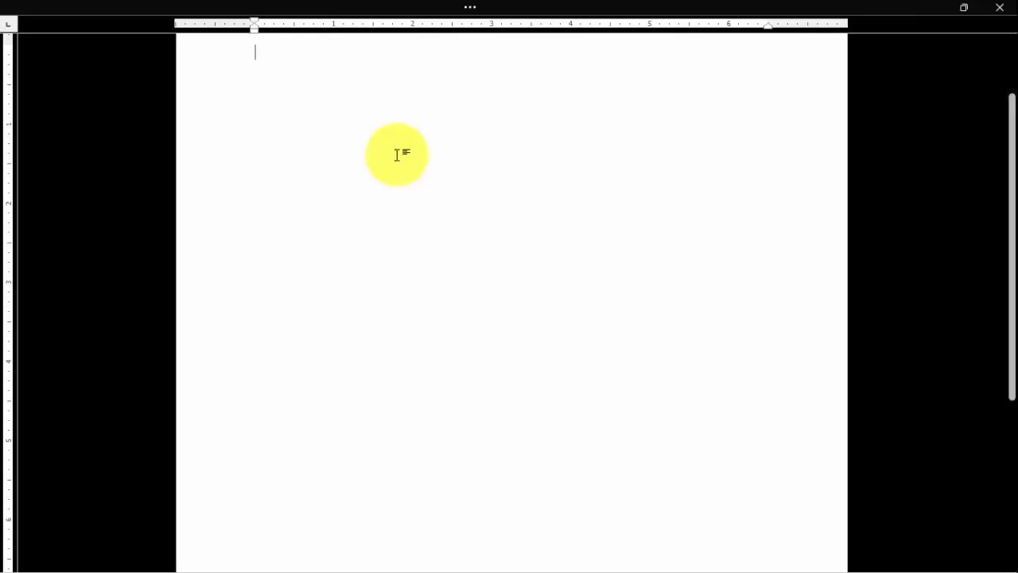
type("Klasd s sl jsdk aslkf jlas")
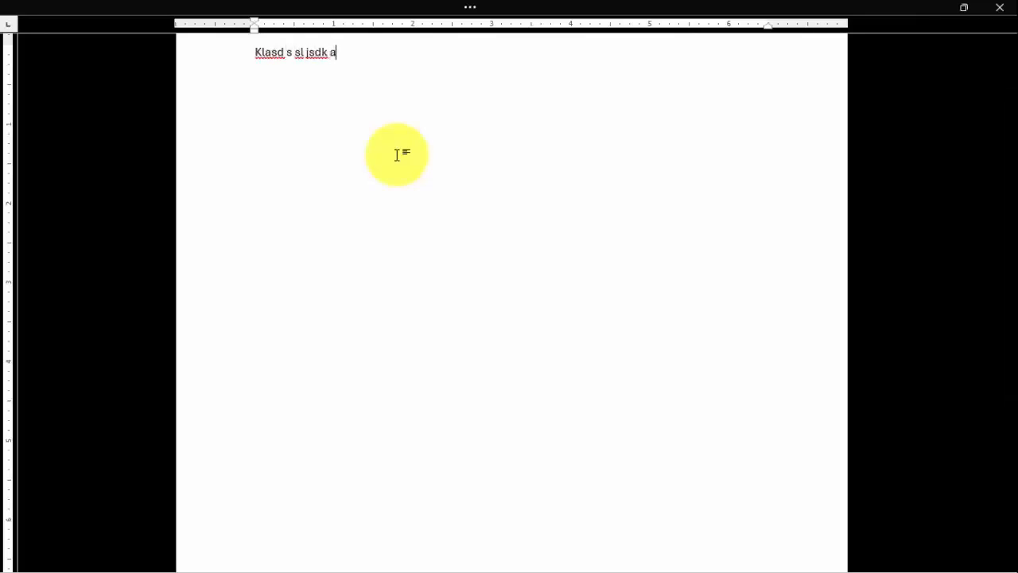
Delete all the sample text from the page and leave Focus mode
key("BackSpace")
key("BackSpace")
key("BackSpace")
key("BackSpace")
key("BackSpace")
key("BackSpace")
key("BackSpace")
key("BackSpace")
key("BackSpace")
key("BackSpace")
key("BackSpace")
key("BackSpace")
key("BackSpace")
key("BackSpace")
key("BackSpace")
key("BackSpace")
key("BackSpace")
key("BackSpace")
key("BackSpace")
key("BackSpace")
key("BackSpace")
key("BackSpace")
key("BackSpace")
key("BackSpace")
key("BackSpace")
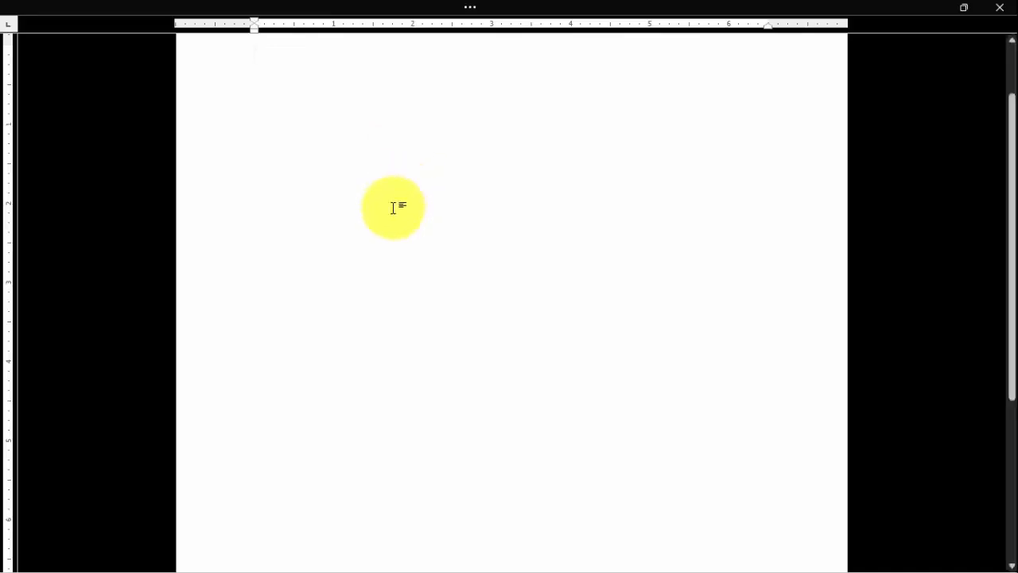
key("Escape")
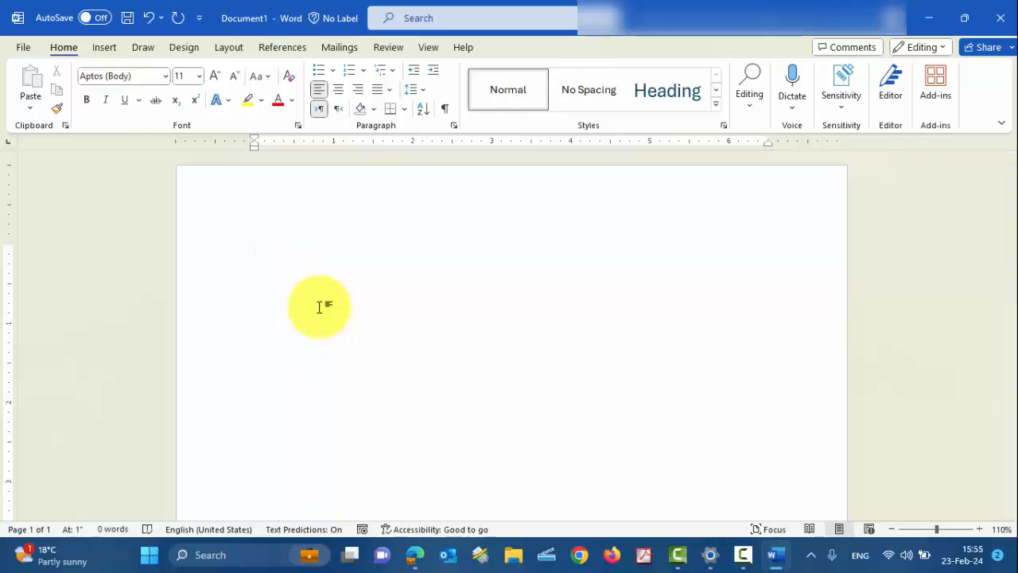
Enter the sentence 'Hello! Welcome to my Channel "Learning with M dot Zee"' on the blank page
type("Hello")
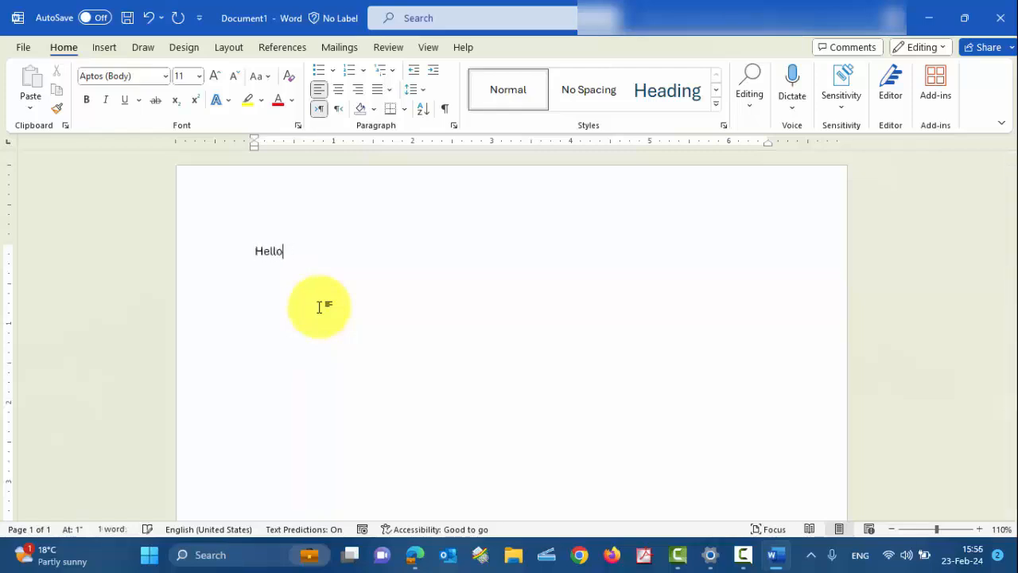
type("w! Welcome")
type("my")
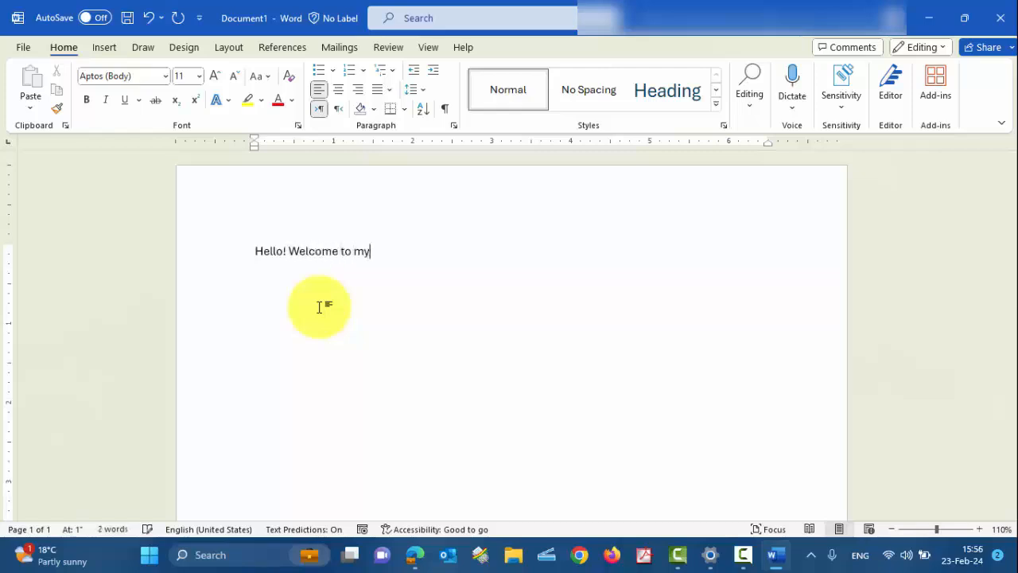
type(" Chan")
type("nel ")
type("\"Learning with M")
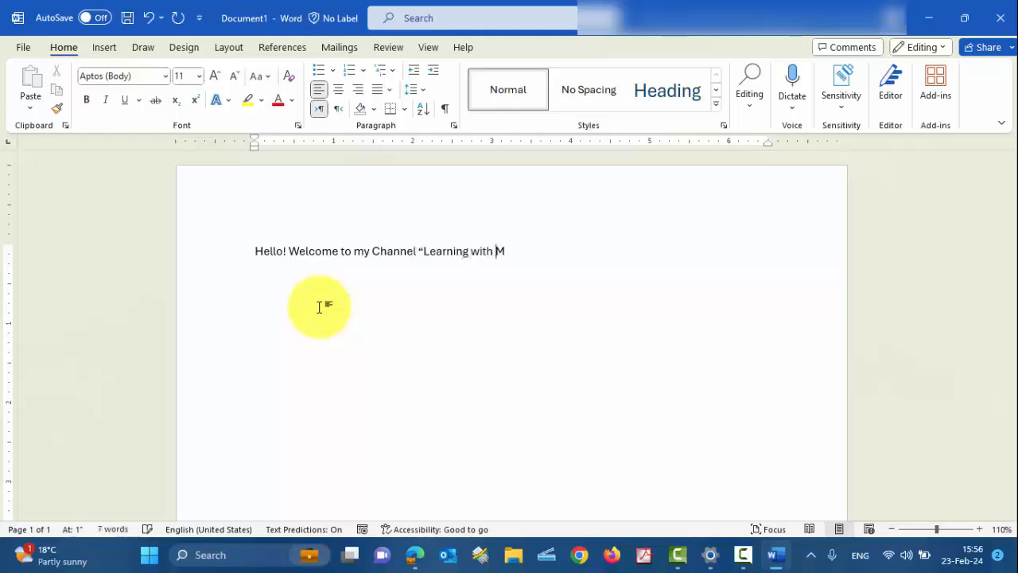
type(" dot Zee\"")
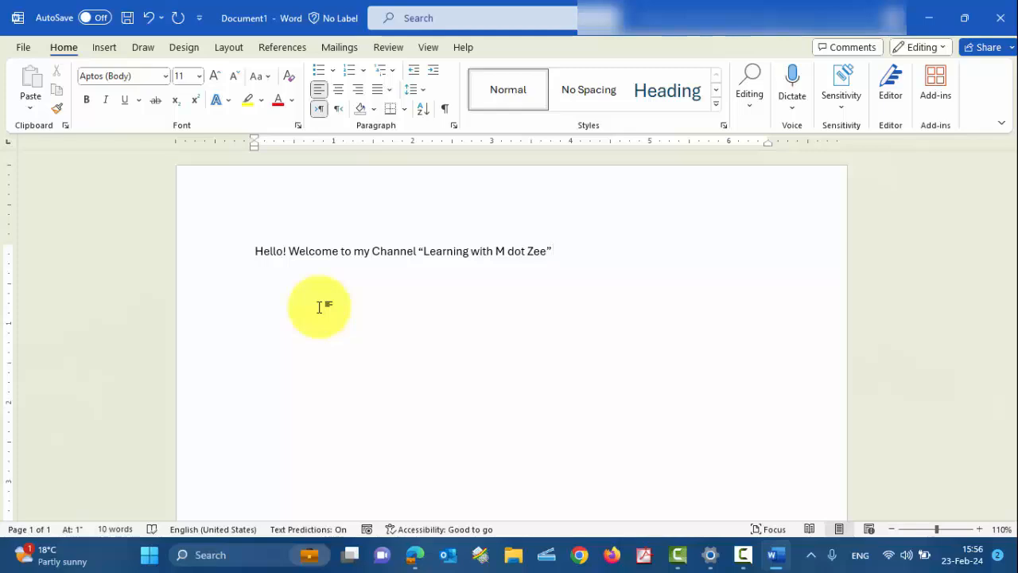
Append the filler text "kdfjdkfdkf" after the sentence and erase it backward from its end
type("kdfjdkfdkf")
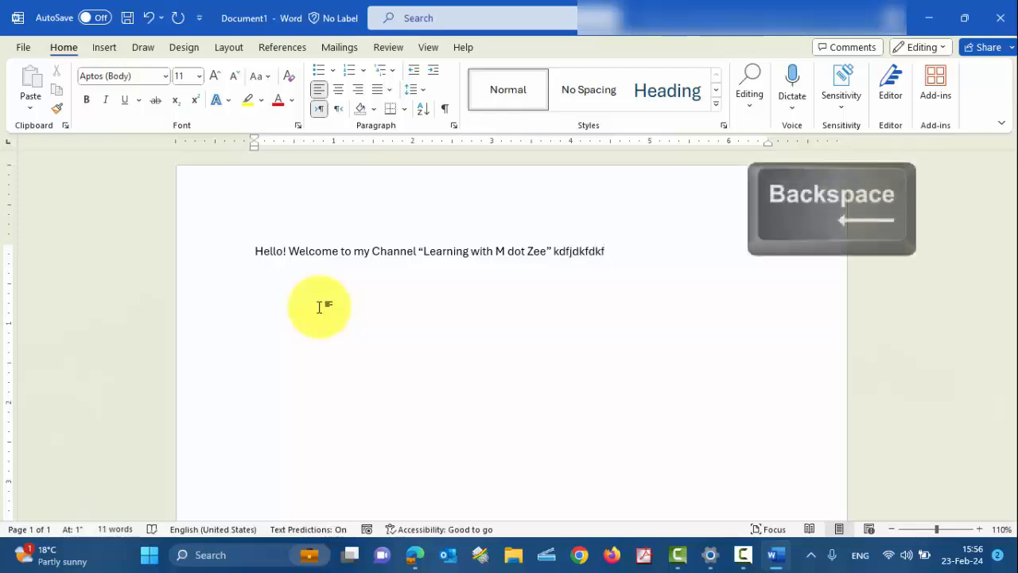
key("BackSpace")
key("BackSpace")
key("BackSpace")
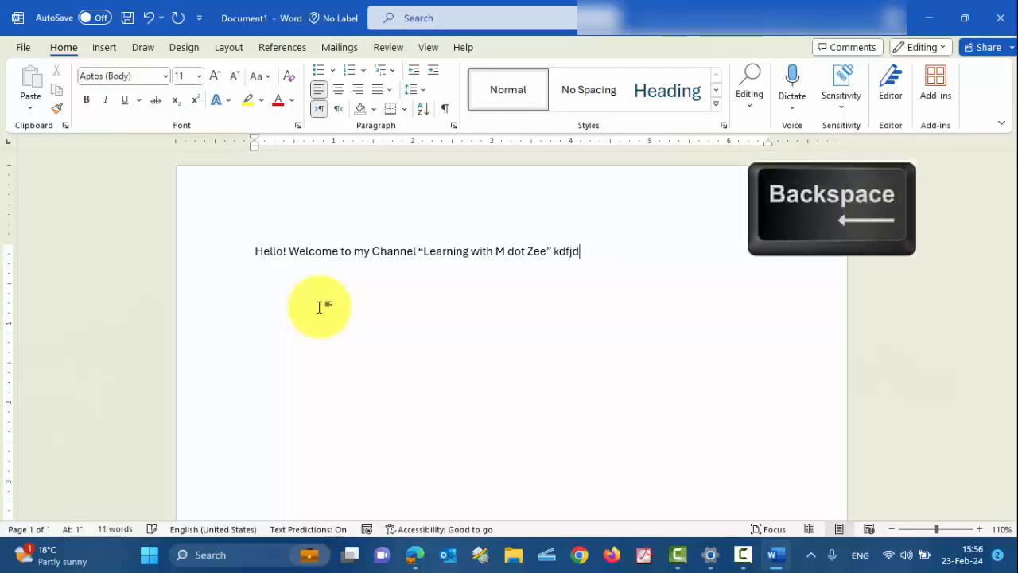
key("BackSpace")
key("BackSpace")
key("BackSpace")
key("BackSpace")
key("BackSpace")
key("BackSpace")
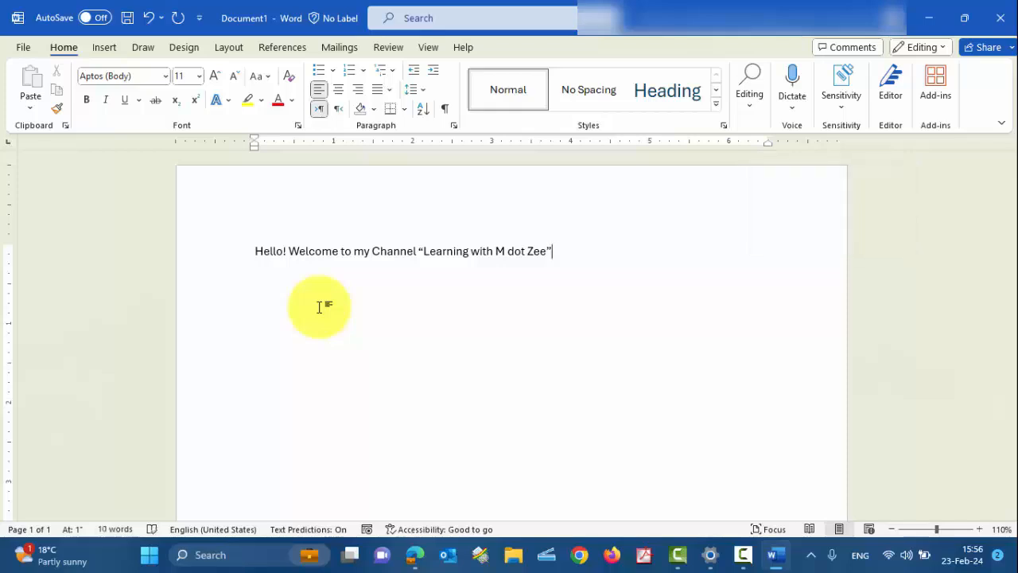
Append the filler text "d dsjfsdlf jsdf" to the sentence and erase it both backward and forward from the insertion point
type("d dsjfsdlf jsdf")
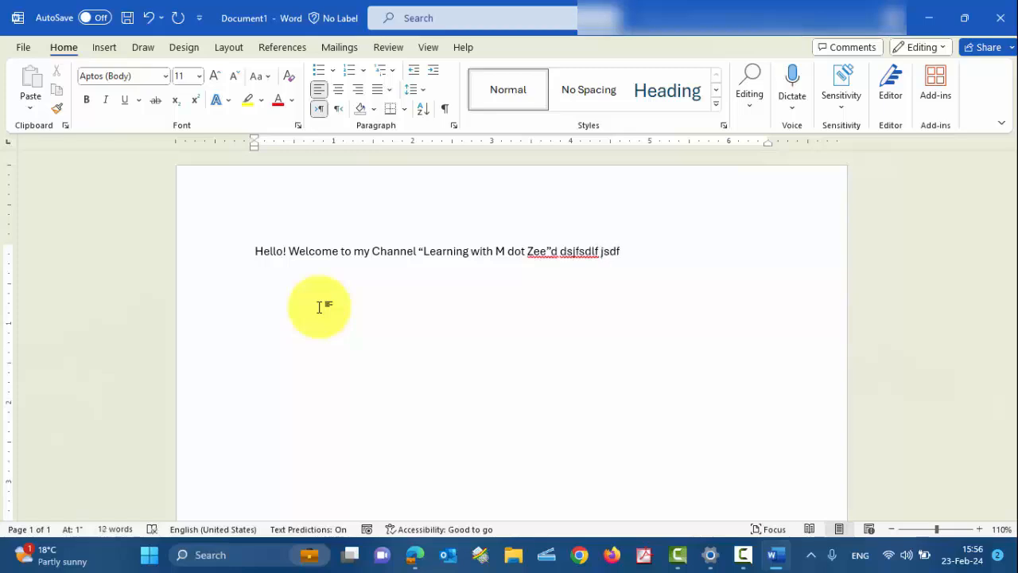
key("BackSpace")
key("BackSpace")
key("BackSpace")
key("BackSpace")
key("BackSpace")
key("BackSpace")
key("BackSpace")
key("BackSpace")
key("BackSpace")
key("BackSpace")
key("BackSpace")
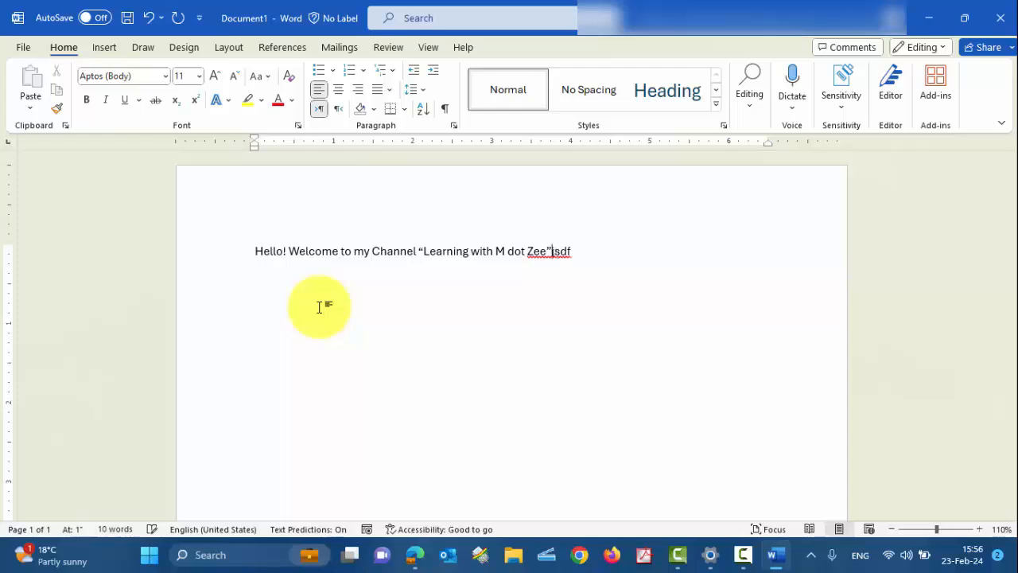
key("Delete")
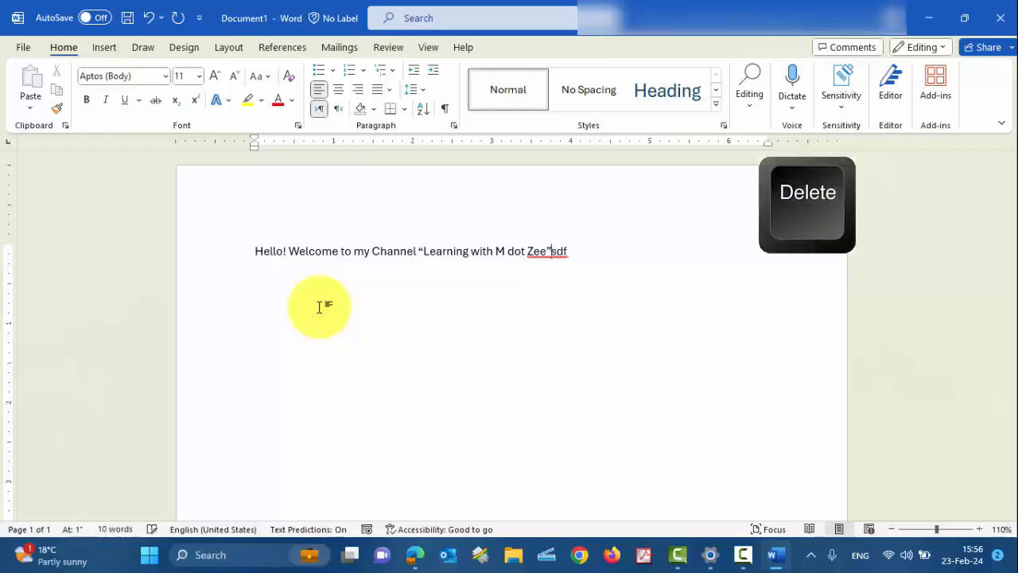
key("Delete")
key("Delete")
key("Delete")
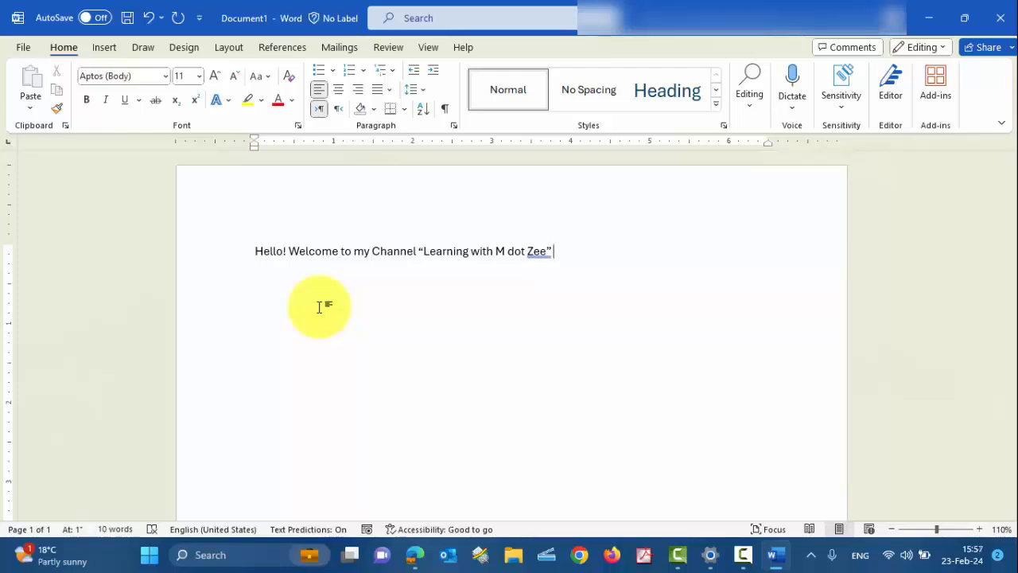
left_click(21, 47)
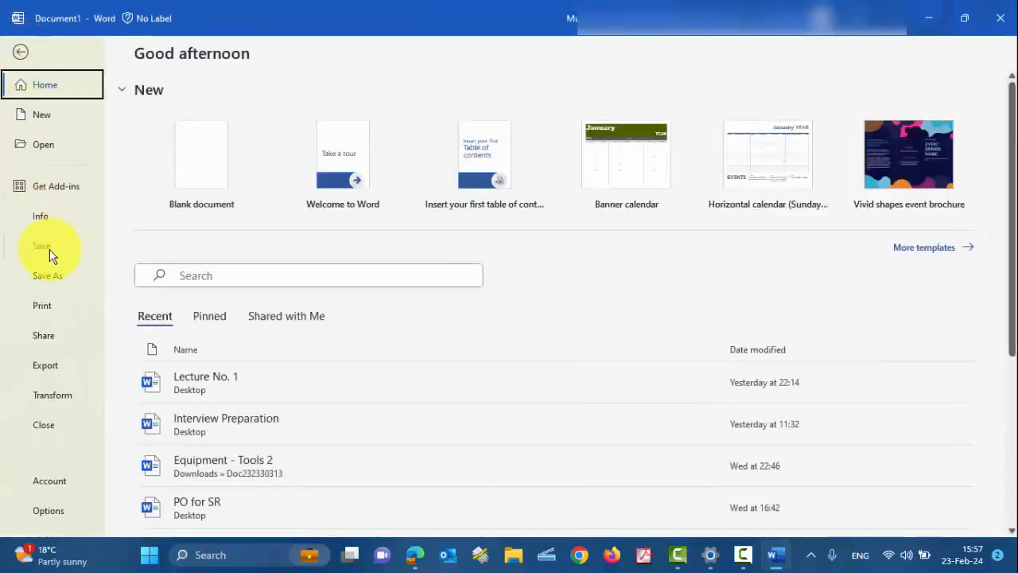
left_click(20, 52)
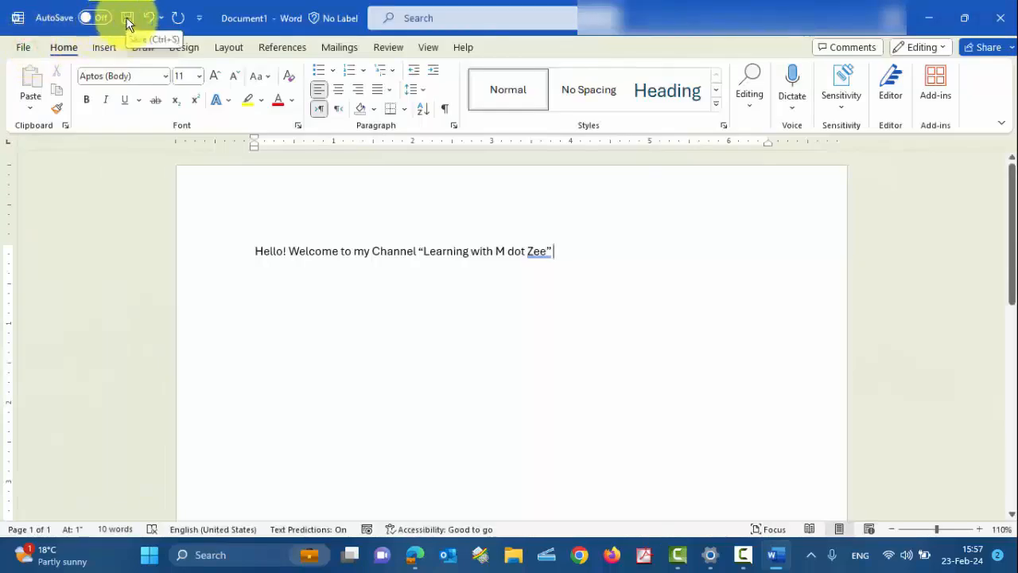
key("ctrl+s")
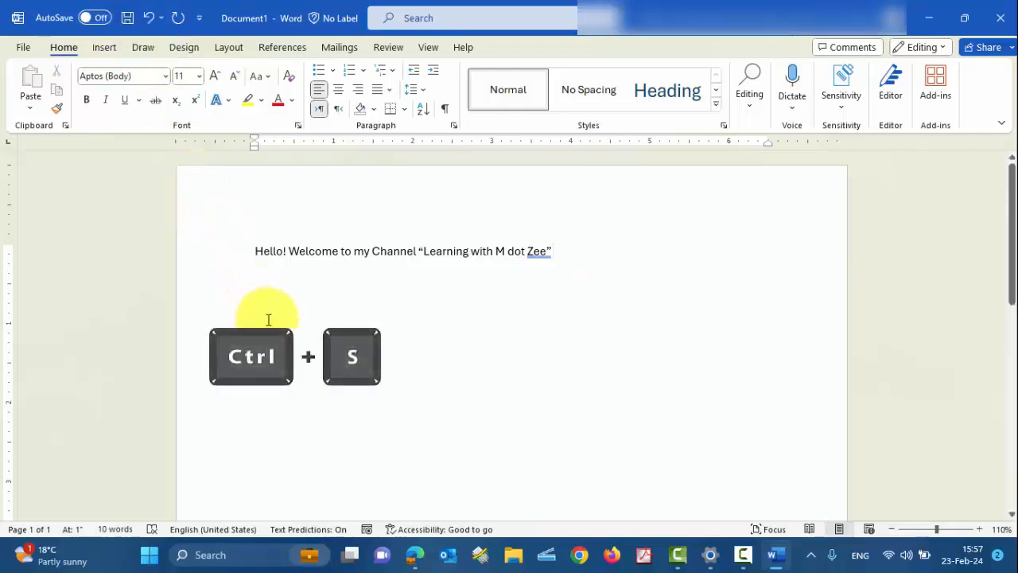
key("Escape")
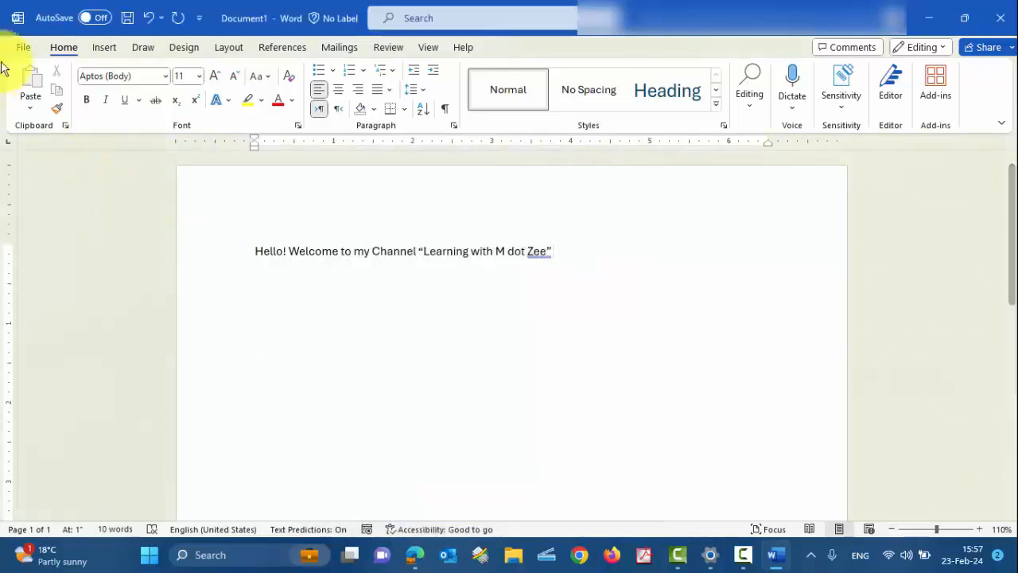
Save the document to the Desktop as a Word Document named "Lecture # 1", and close it
left_click(19, 46)
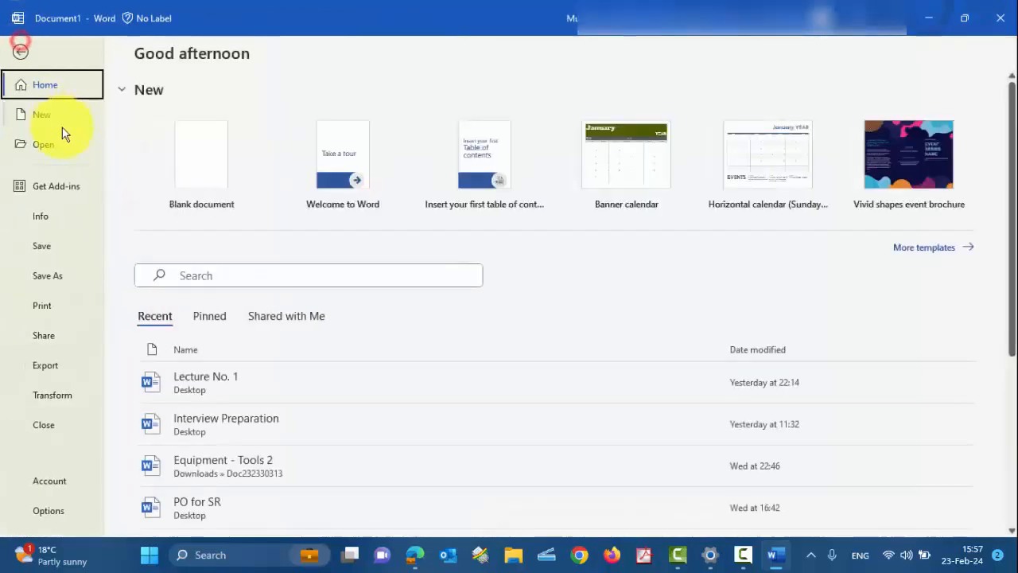
left_click(43, 247)
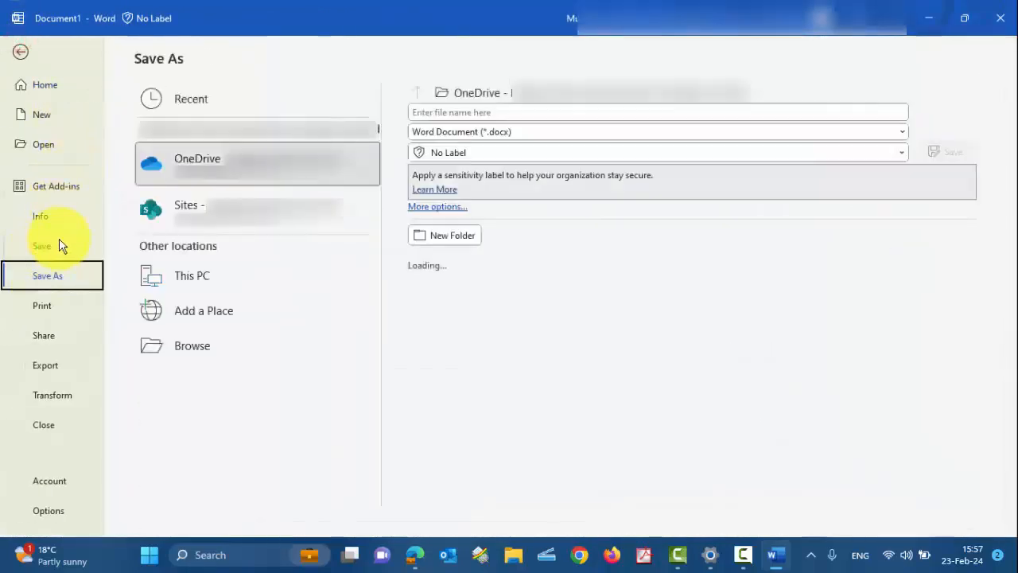
left_click(203, 347)
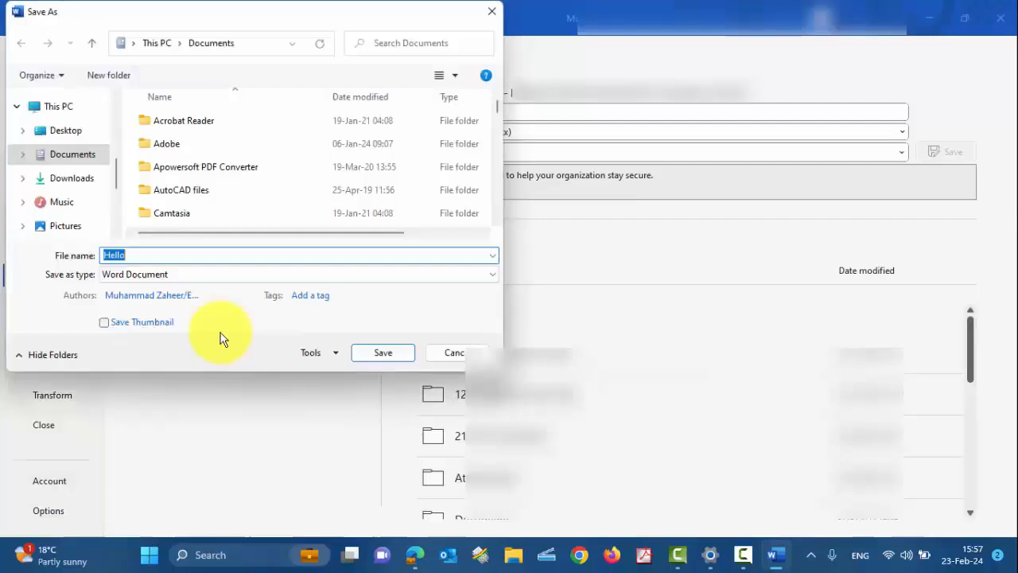
left_click(75, 135)
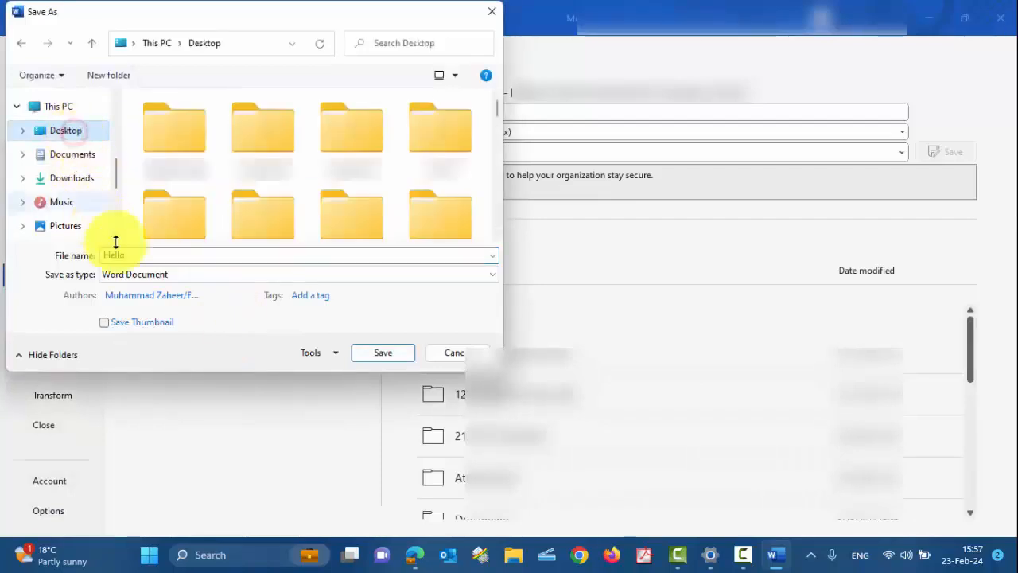
left_click(141, 252)
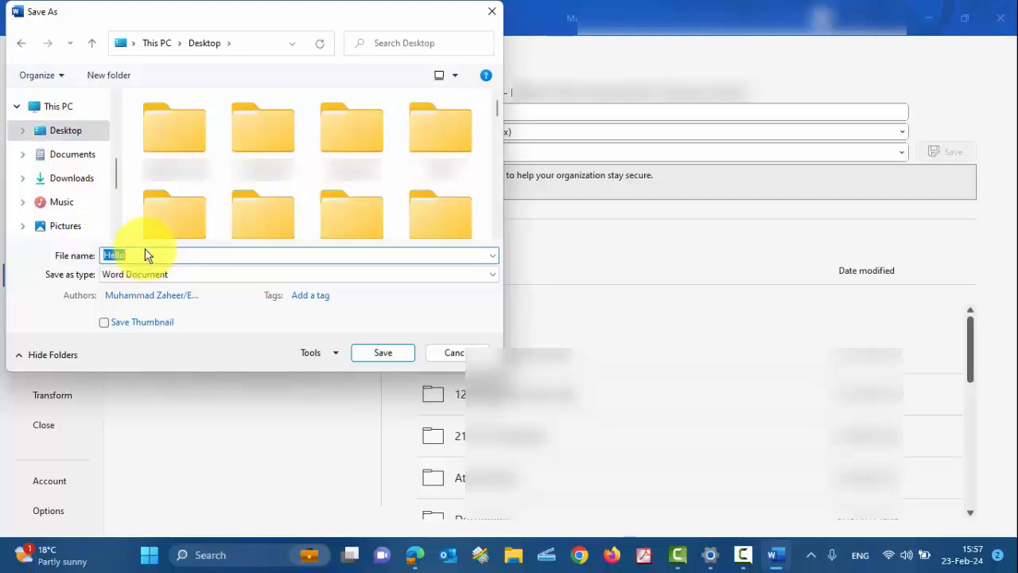
type("Lecture #")
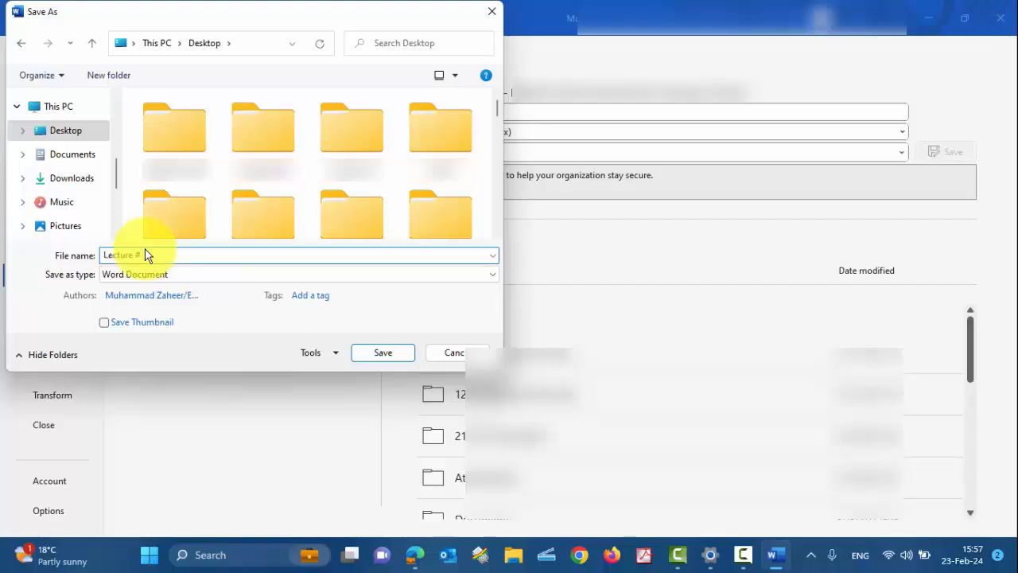
left_click(145, 255)
type("1")
left_click(377, 355)
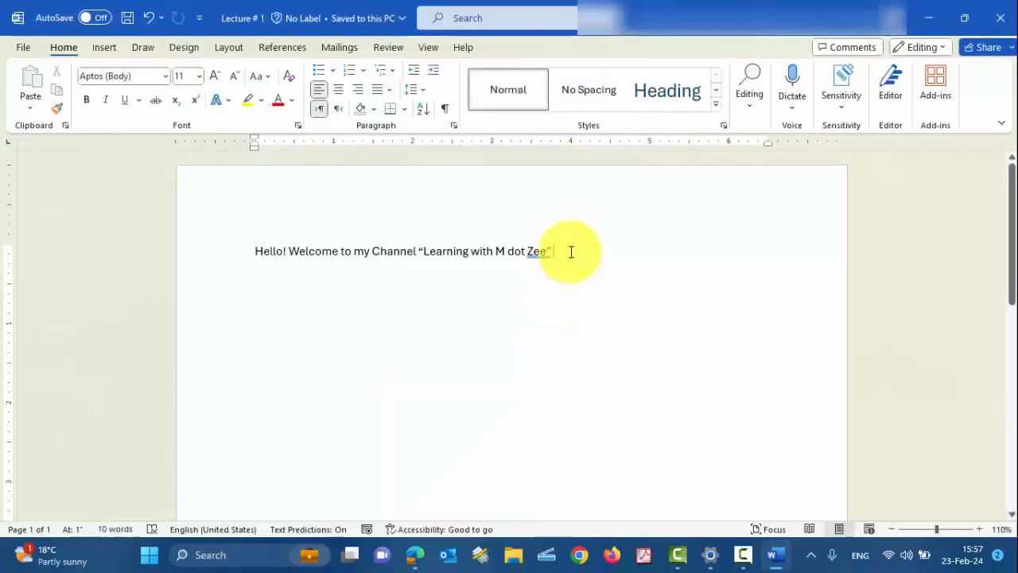
left_click(24, 47)
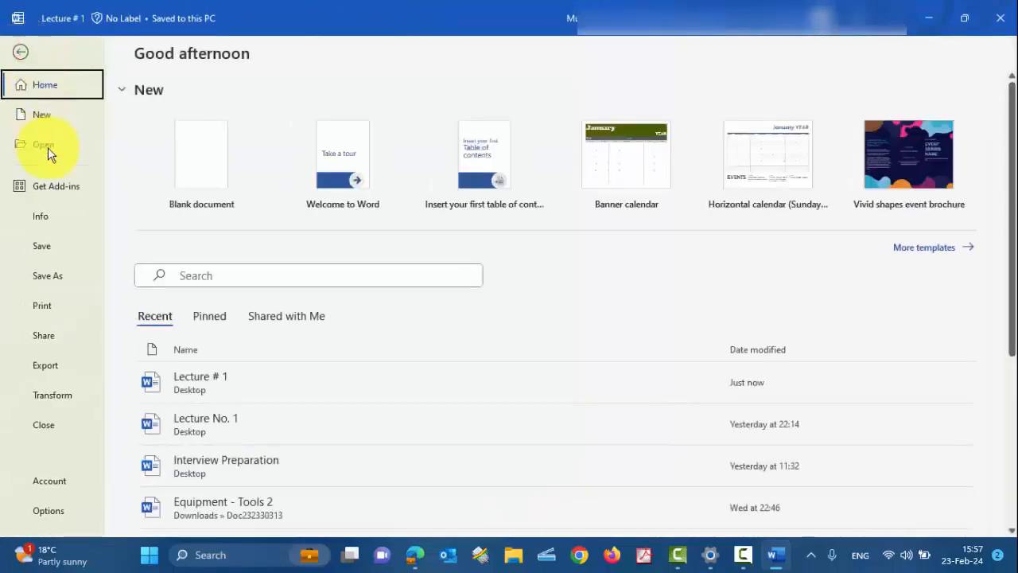
left_click(43, 427)
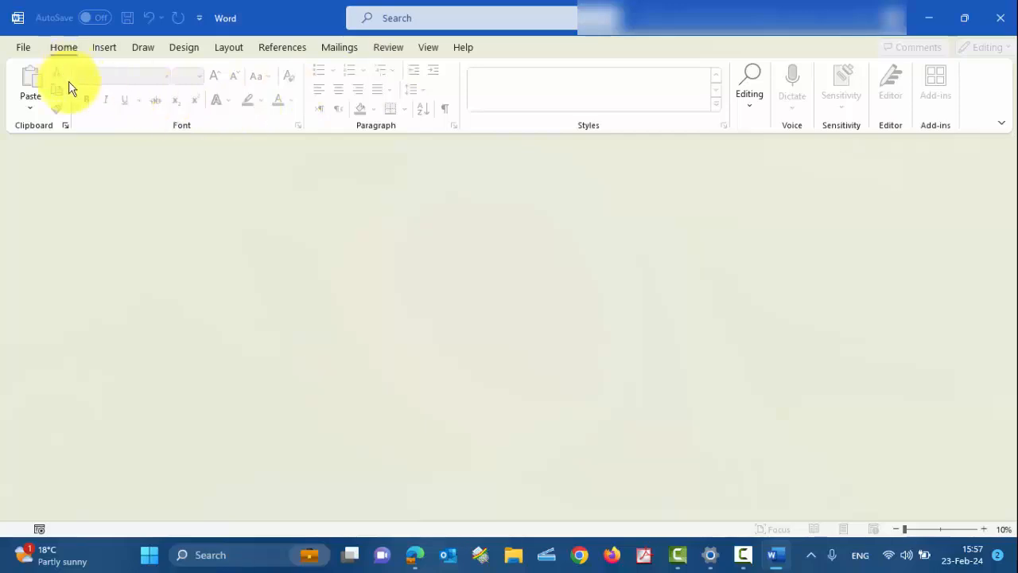
left_click(213, 88)
left_click(300, 96)
left_click(383, 90)
left_click(435, 87)
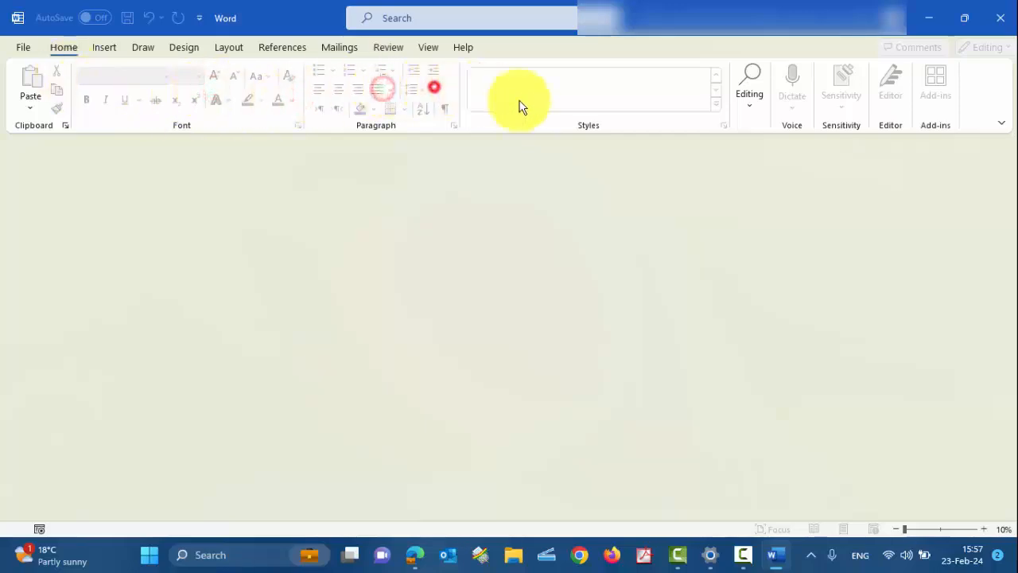
left_click(770, 95)
left_click(323, 101)
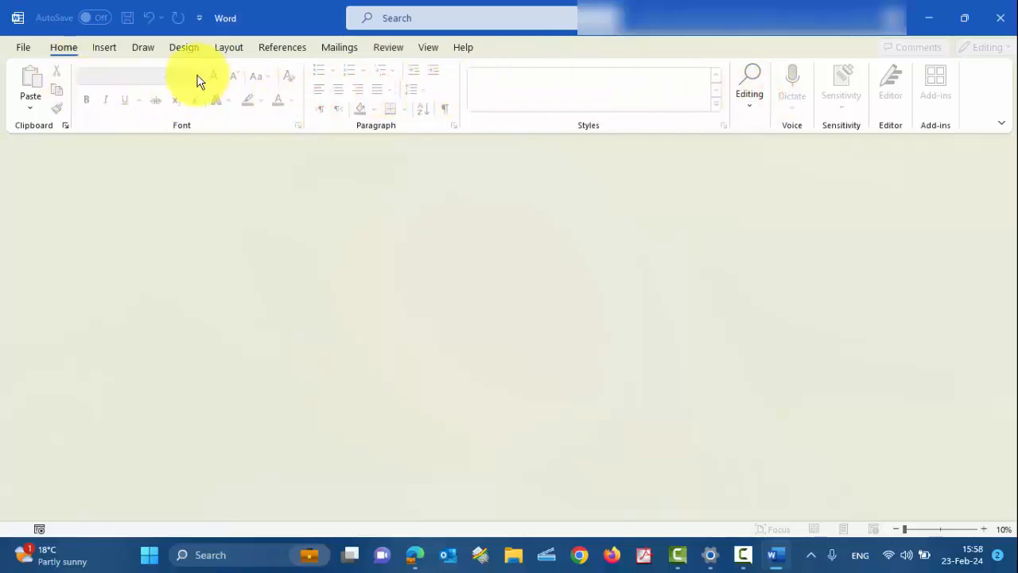
Browse to the Desktop and open the saved document "Lecture # 1"
left_click(22, 49)
left_click(44, 143)
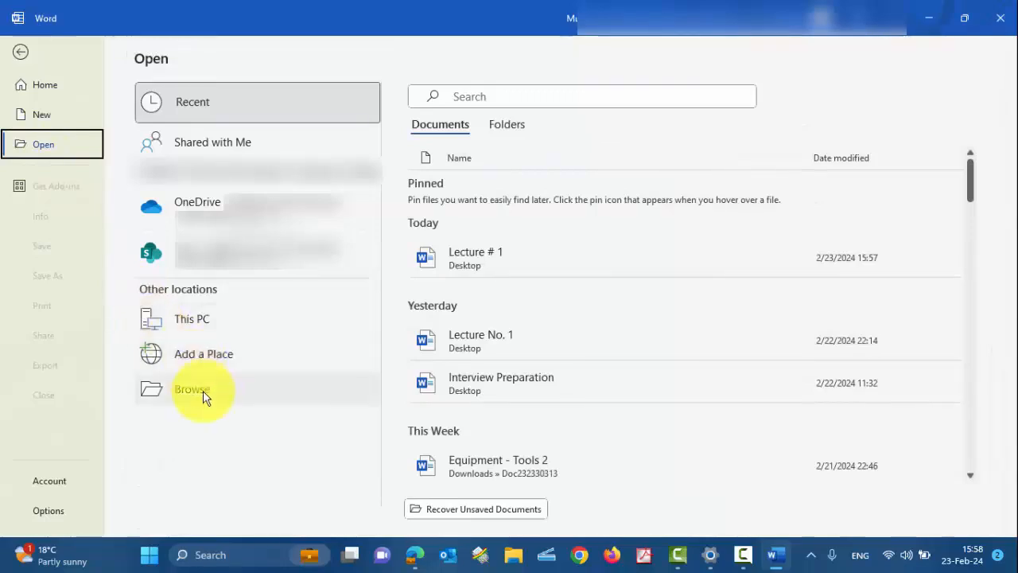
left_click(227, 389)
left_click(227, 389)
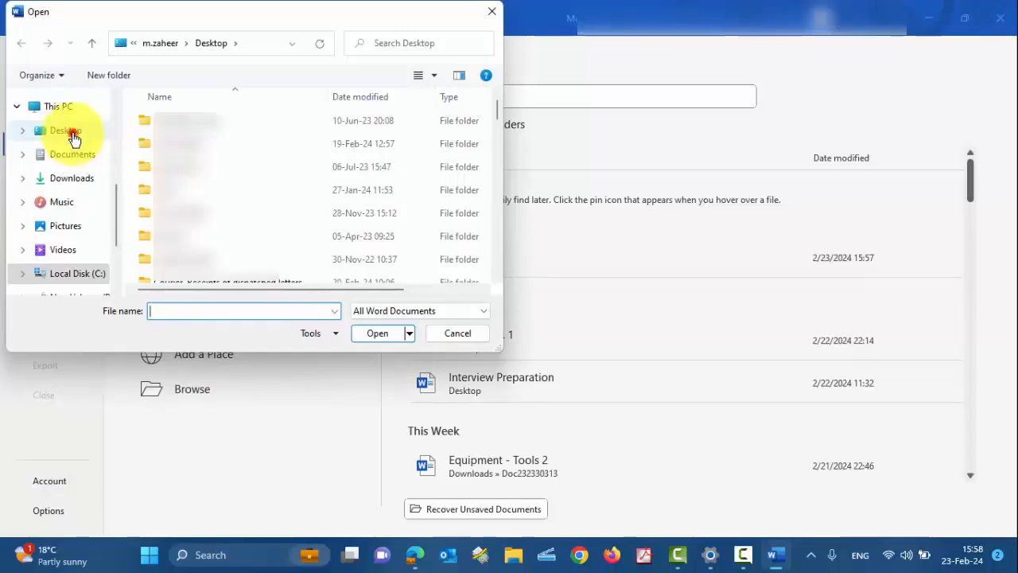
left_click(74, 138)
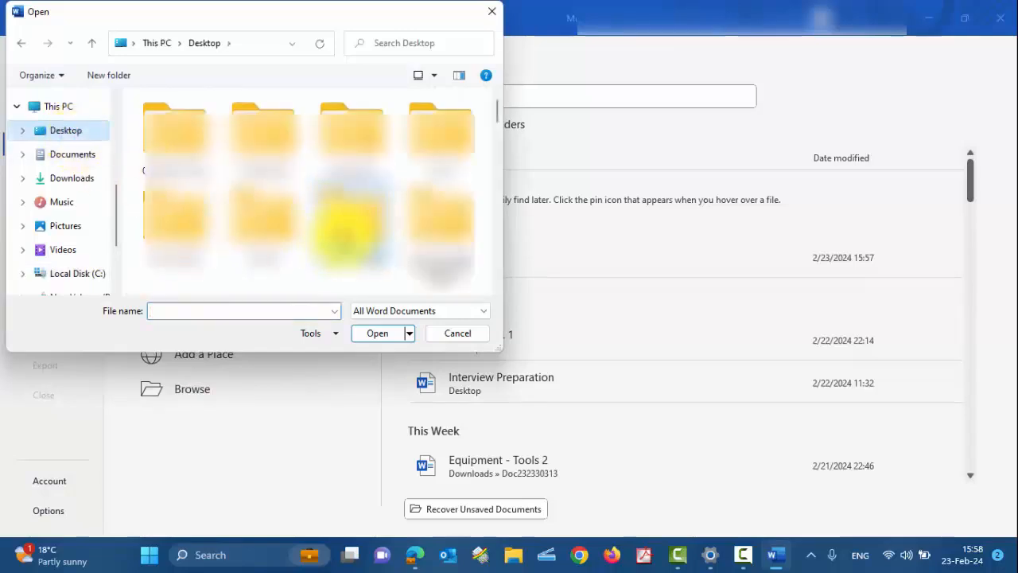
left_click(345, 232)
key("l")
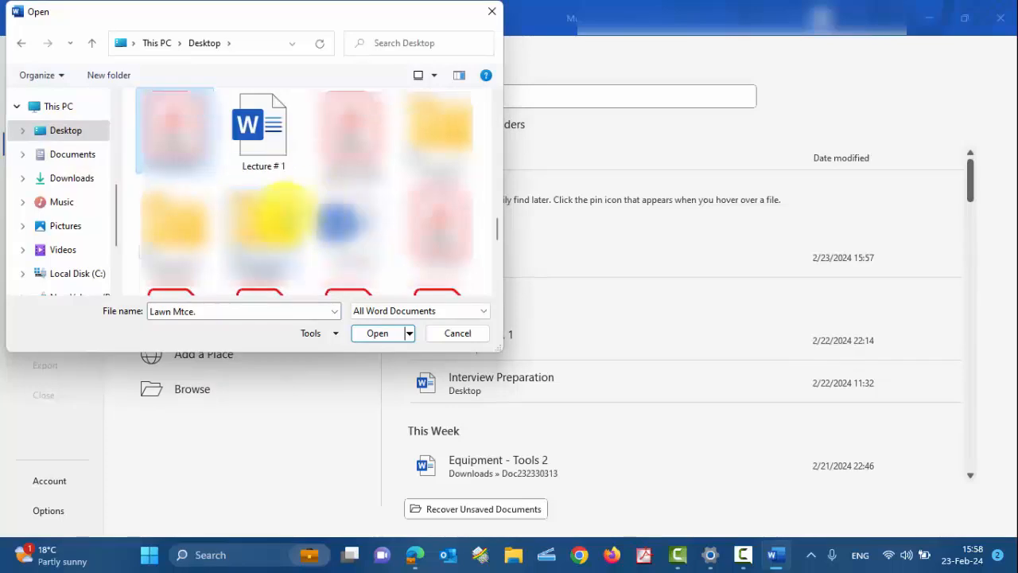
left_click(275, 136)
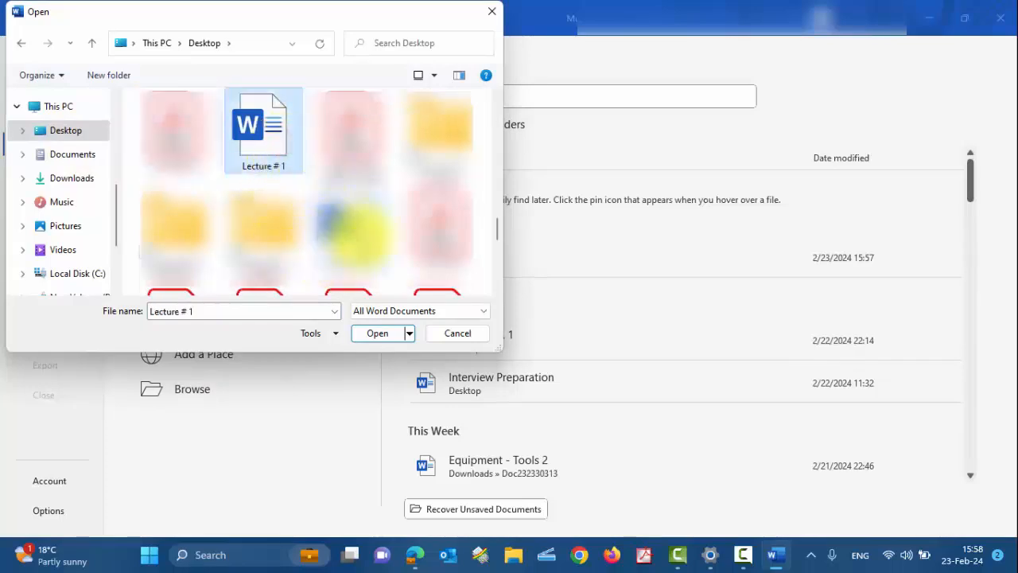
left_click(380, 335)
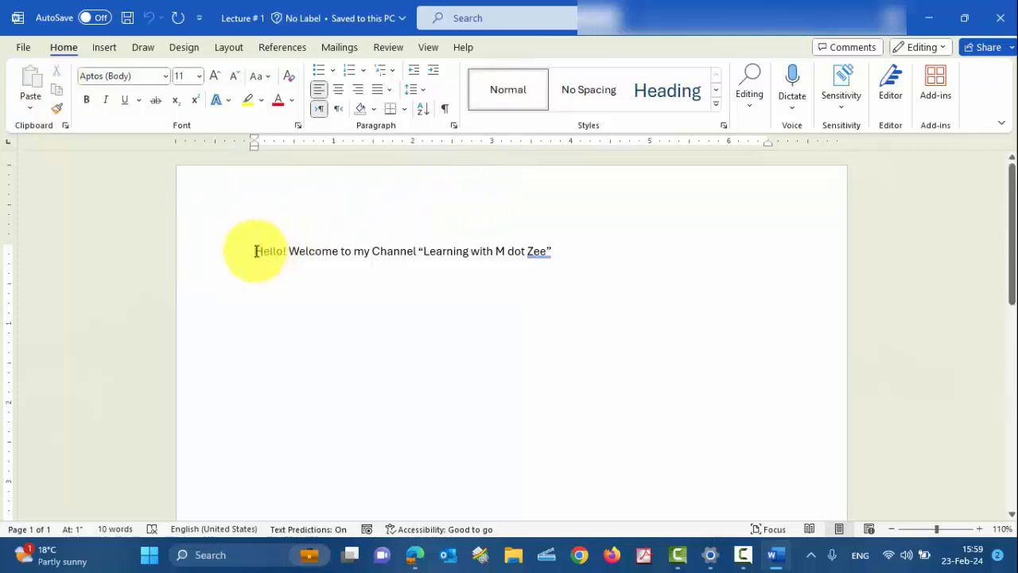
Select "Hello! Welcome to my Channel", clear that selection, and select "Welcome to my Channel" backward from the end of "Channel"
left_click_drag(253, 252, 397, 250)
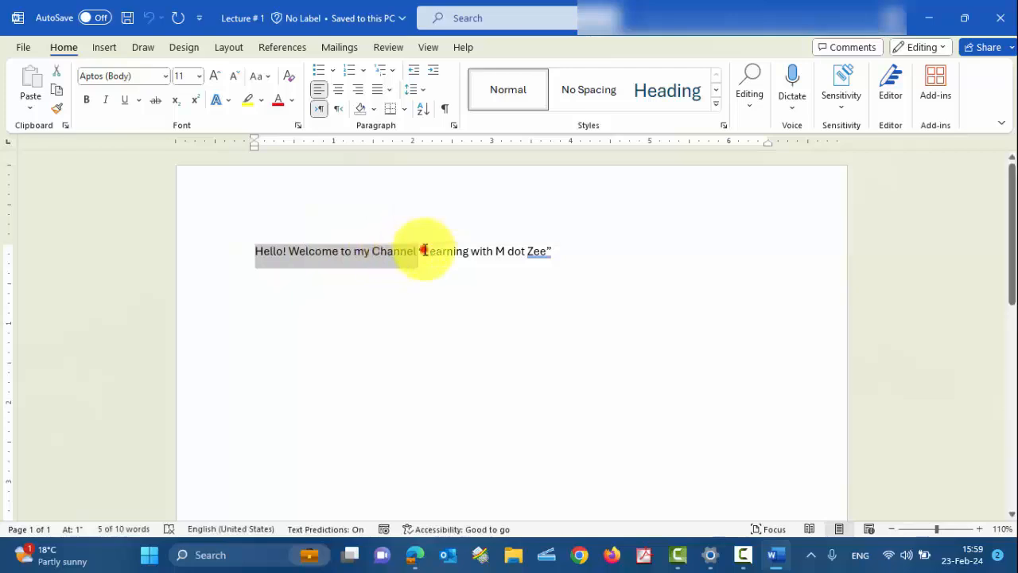
left_click(423, 251)
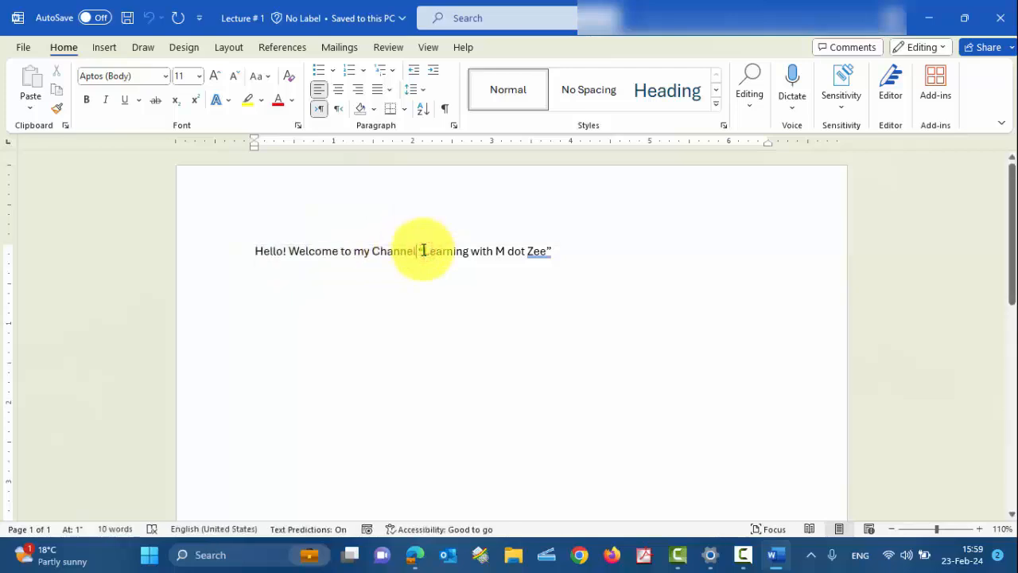
key("shift+Left")
key("shift+Left")
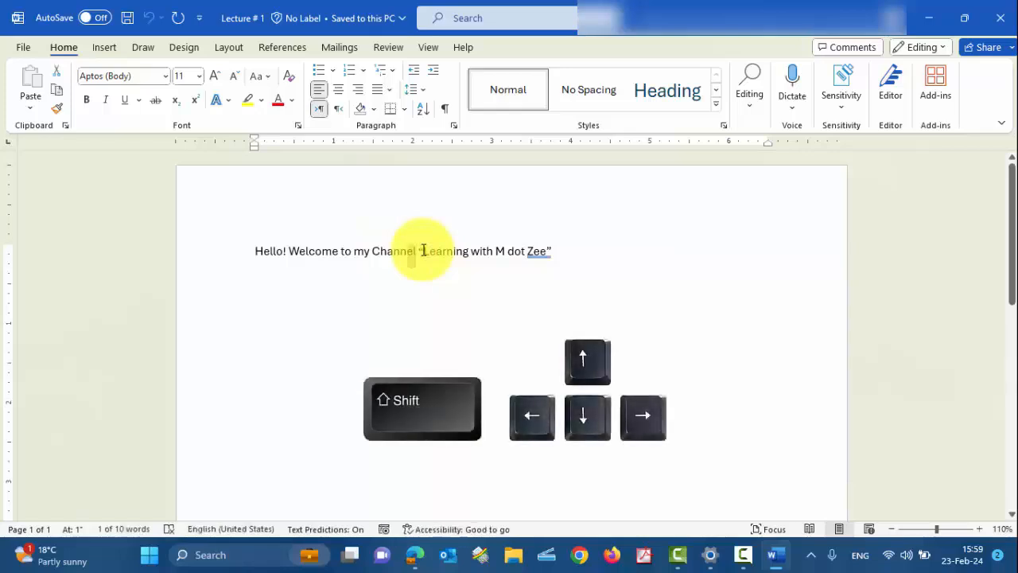
key("shift+Left")
key("shift+Left")
key("shift+Left")
key("shift+Left")
key("shift+Left")
key("shift+Left")
key("shift+Left")
key("shift+Left")
key("shift+Left")
key("shift+Left")
key("shift+Left")
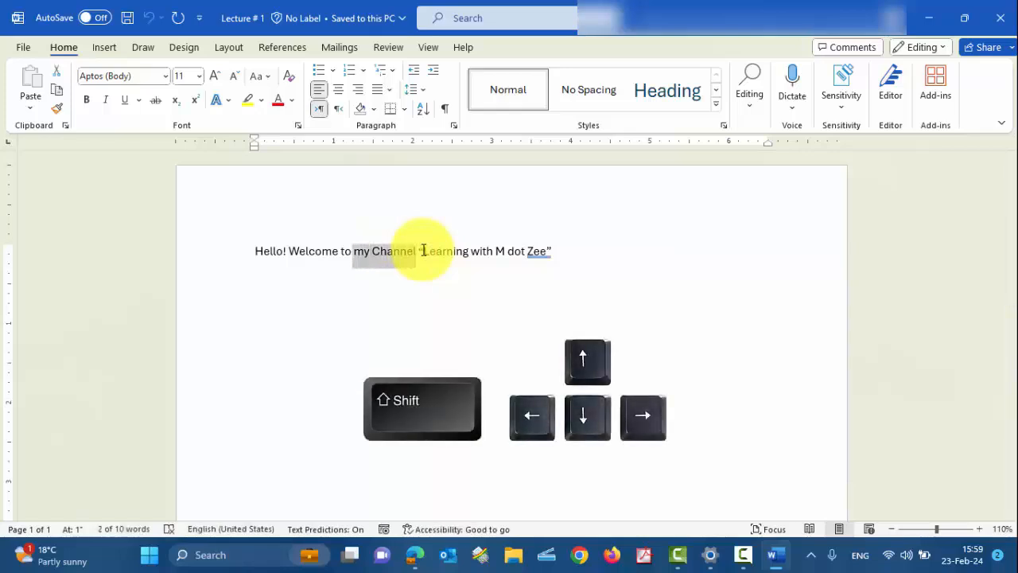
key("shift+Left")
key("shift+Left")
key("shift+Left")
key("shift+Left")
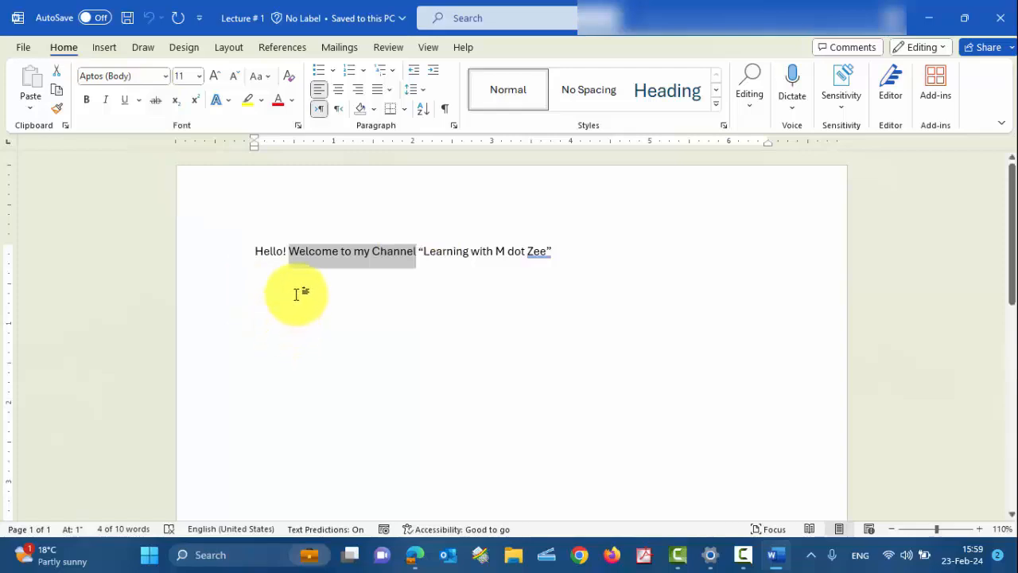
Cut "Welcome to my Channel", paste it at the end of the sentence, and undo the move
left_click(57, 77)
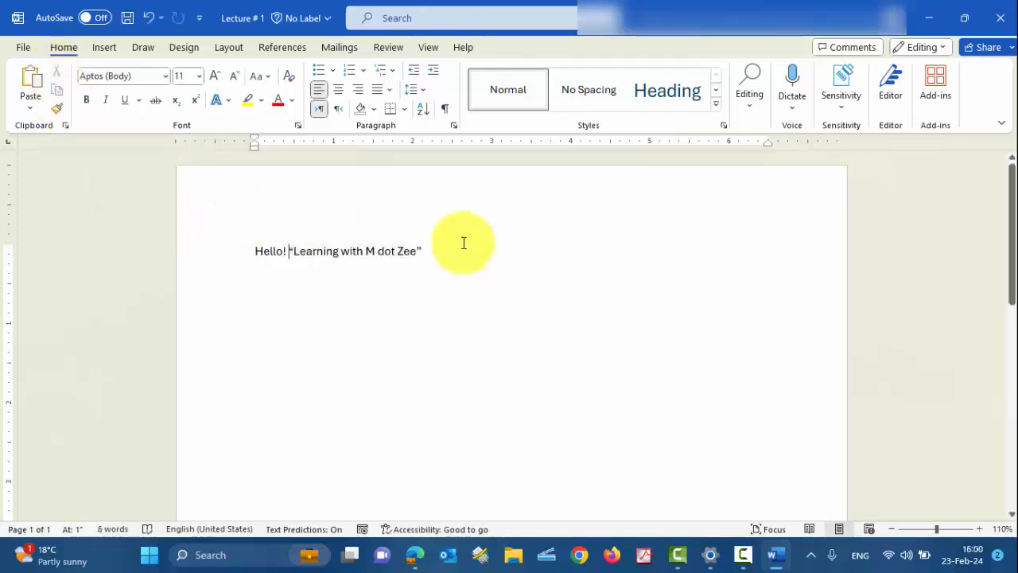
left_click(462, 244)
left_click(29, 85)
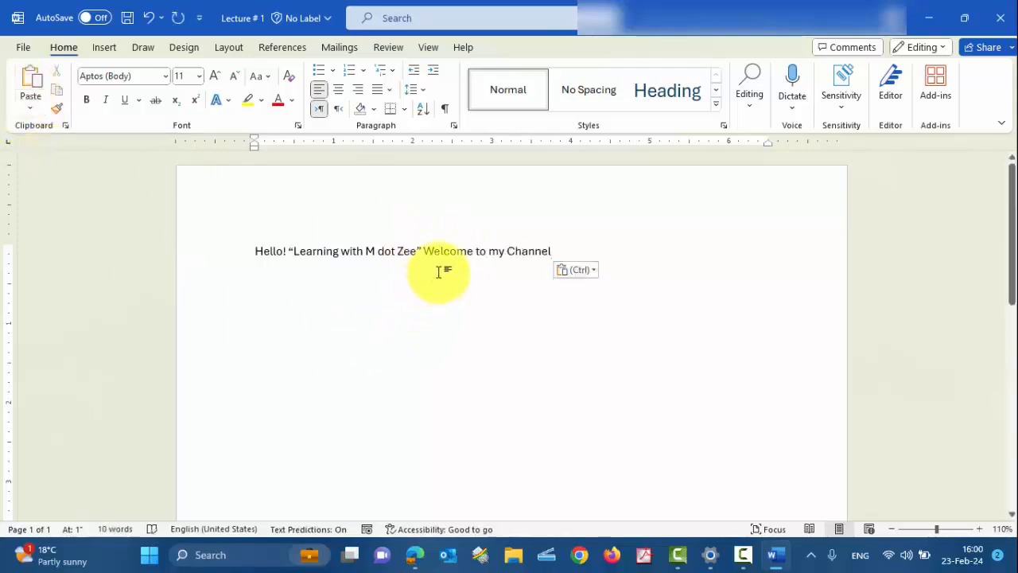
key("ctrl+z")
key("ctrl+z")
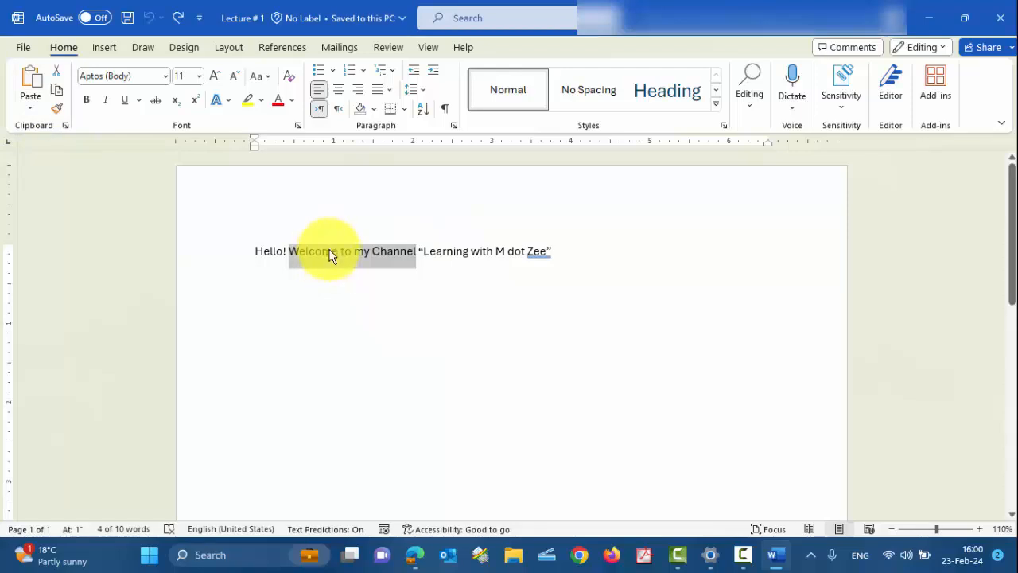
Copy "Welcome to my Channel", paste the copy after the closing quotation mark, and undo the paste
left_click(59, 89)
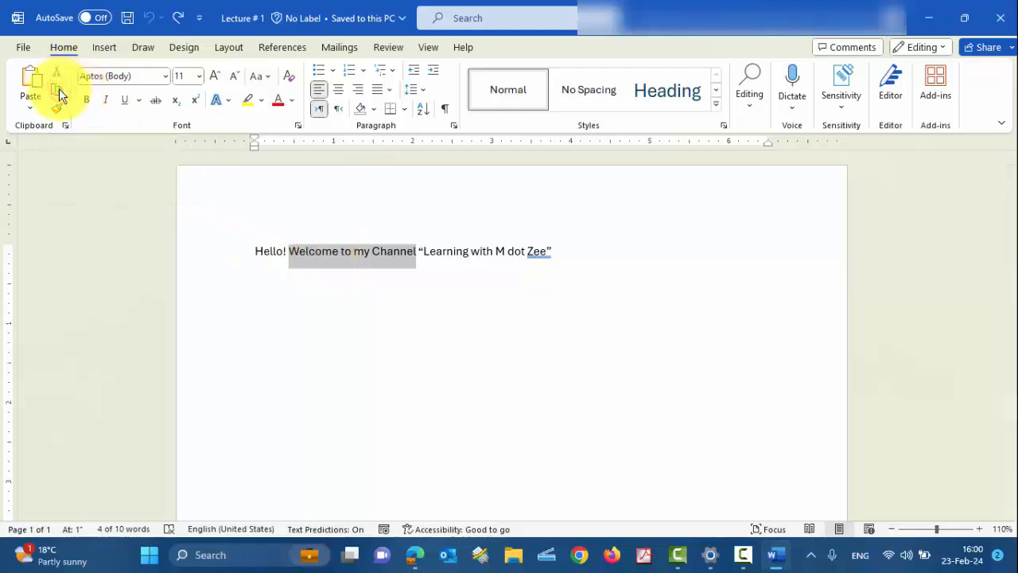
left_click(557, 251)
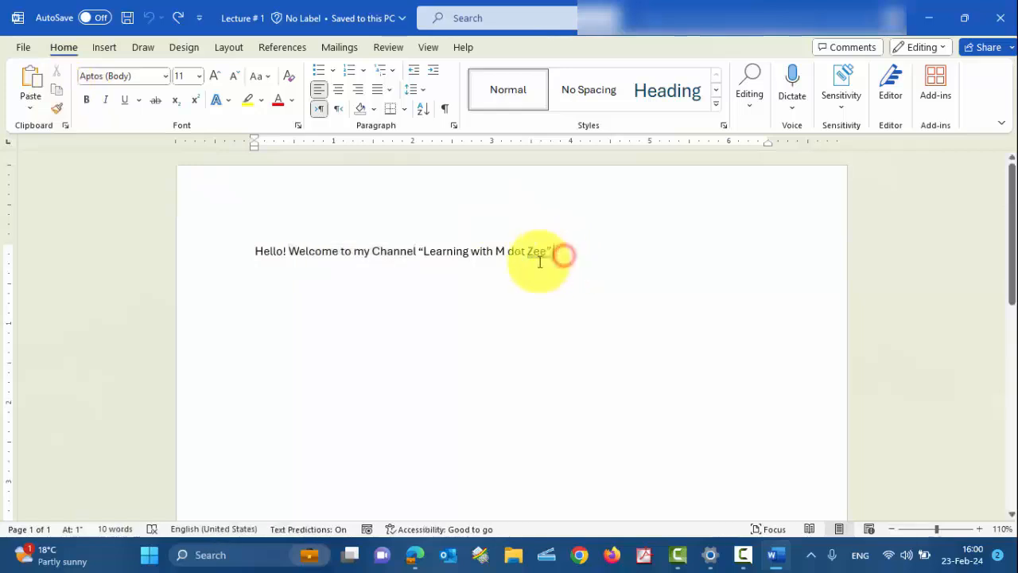
left_click(33, 88)
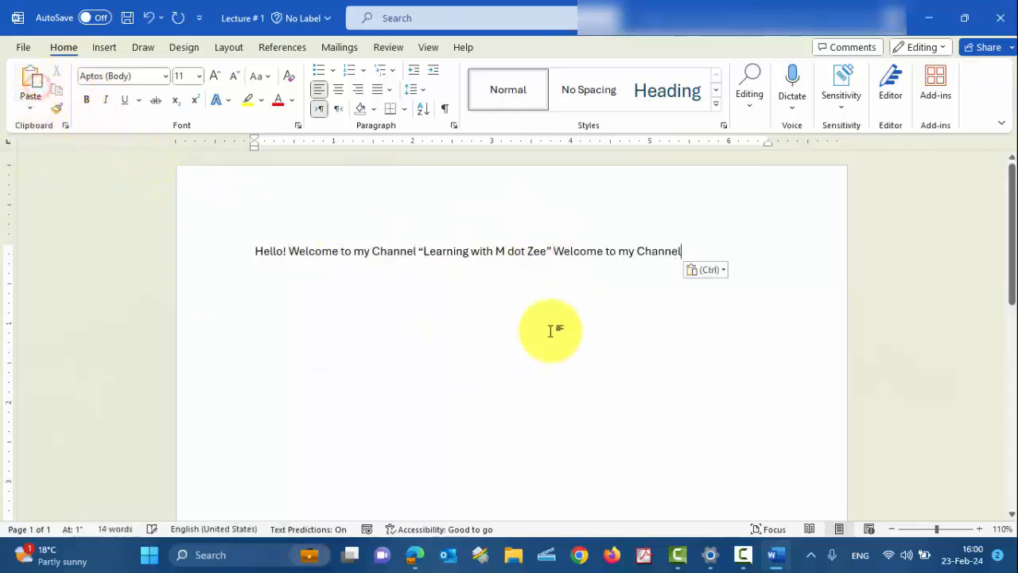
key("ctrl+z")
Add a new paragraph below the first line reading "A quick brown fox jumps over the lazy dog."
key("Return")
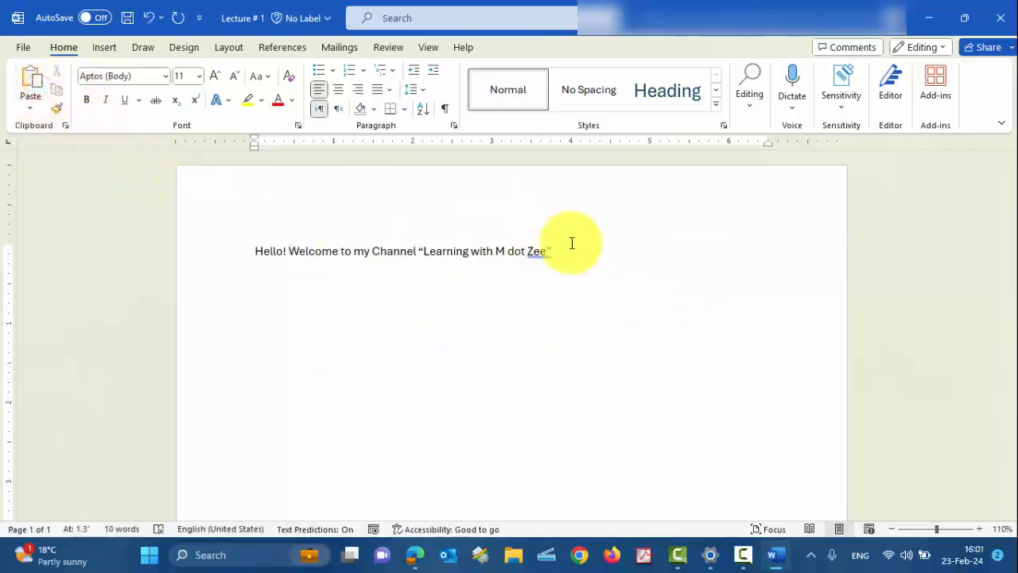
type("A quick brown fox jum")
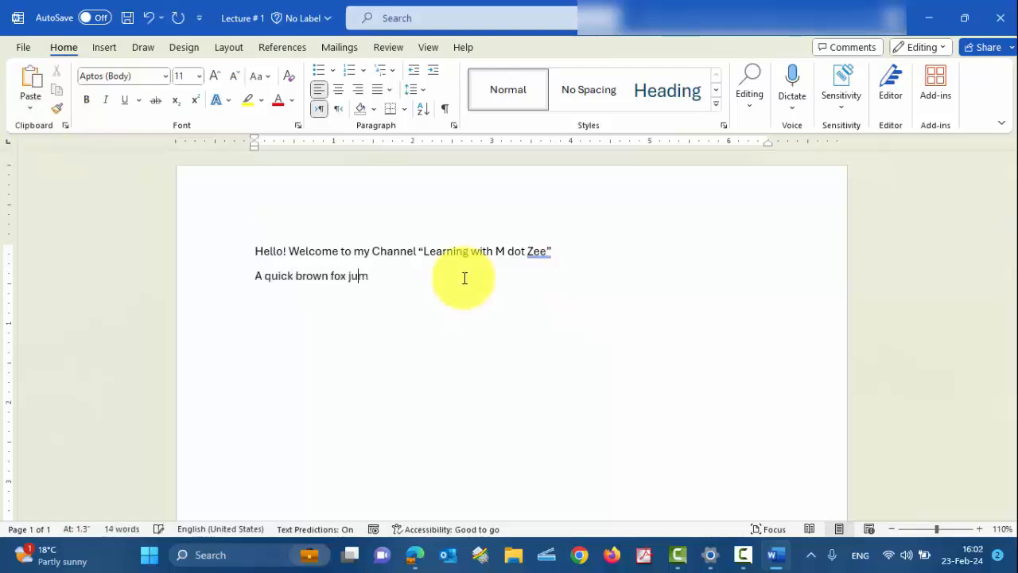
type("ps over the lazy")
Select the whole fox sentence backward from its end, copy it, and return the insertion point to its end
key("shift+Left")
key("shift+Left")
key("shift+Left")
key("shift+Left")
key("shift+Left")
key("shift+Left")
key("shift+Left")
key("shift+Left")
key("shift+Left")
key("shift+Left")
key("shift+Left")
key("shift+Left")
key("shift+Left")
key("shift+Left")
key("shift+Left")
key("shift+Left")
key("shift+Left")
key("shift+Left")
key("shift+Left")
key("shift+Left")
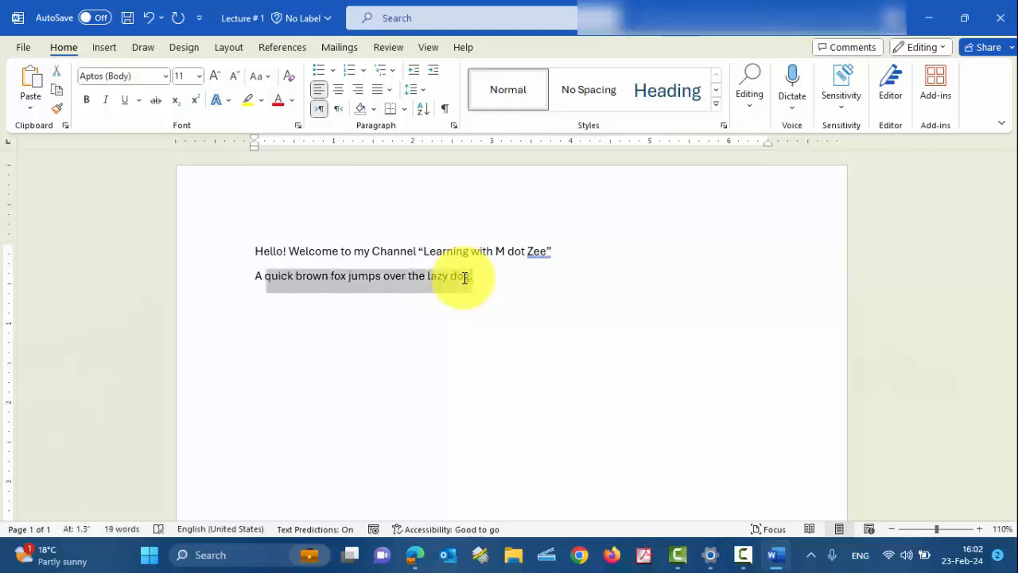
key("Right")
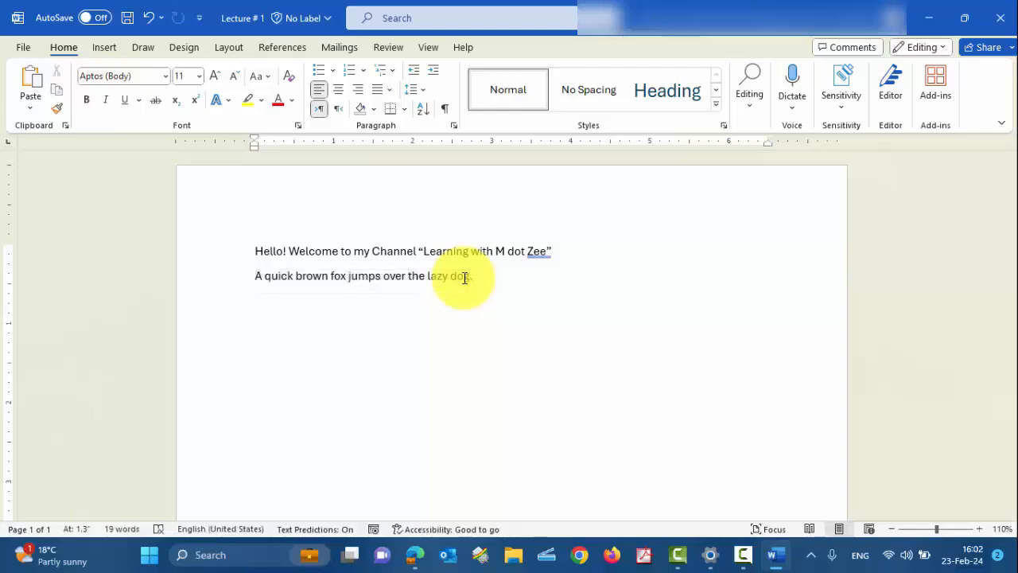
Paste the copied fox sentence repeatedly after the original and undo the excess pastes, keeping four copies
key("ctrl+v")
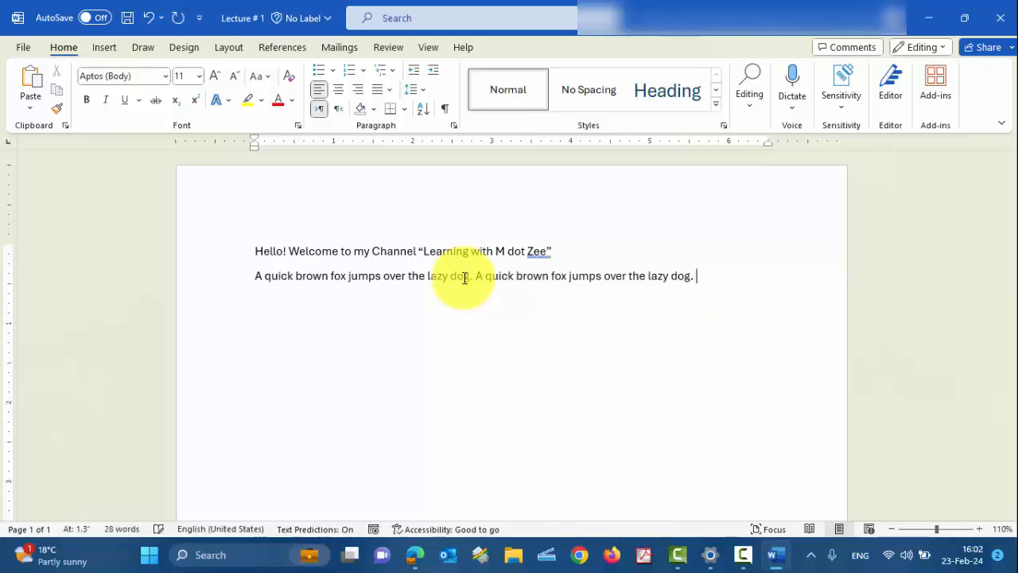
key("ctrl+v")
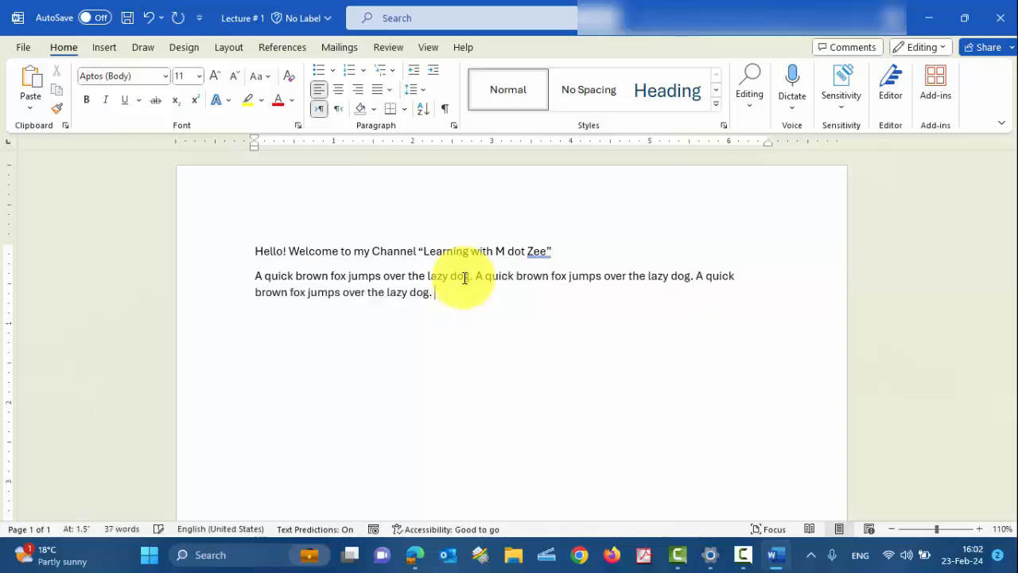
key("ctrl+v")
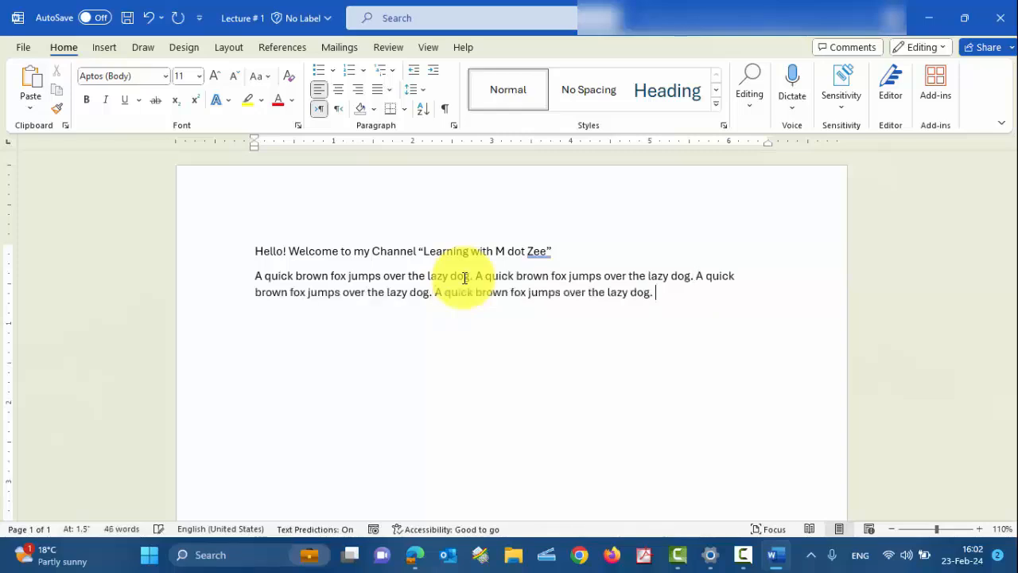
key("ctrl+v")
key("ctrl+v")
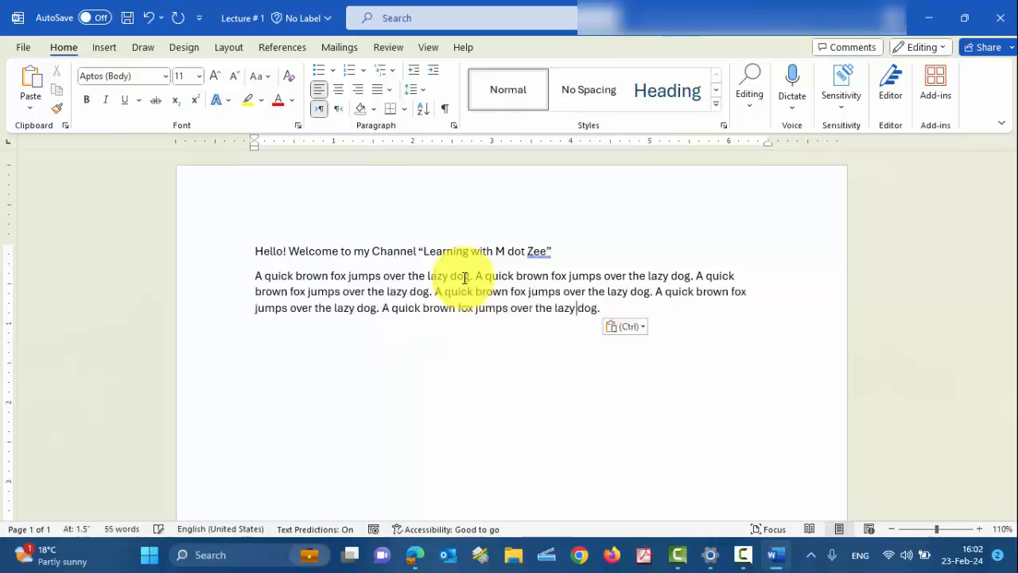
key("ctrl+v")
key("ctrl+z")
key("ctrl+z")
key("ctrl+z")
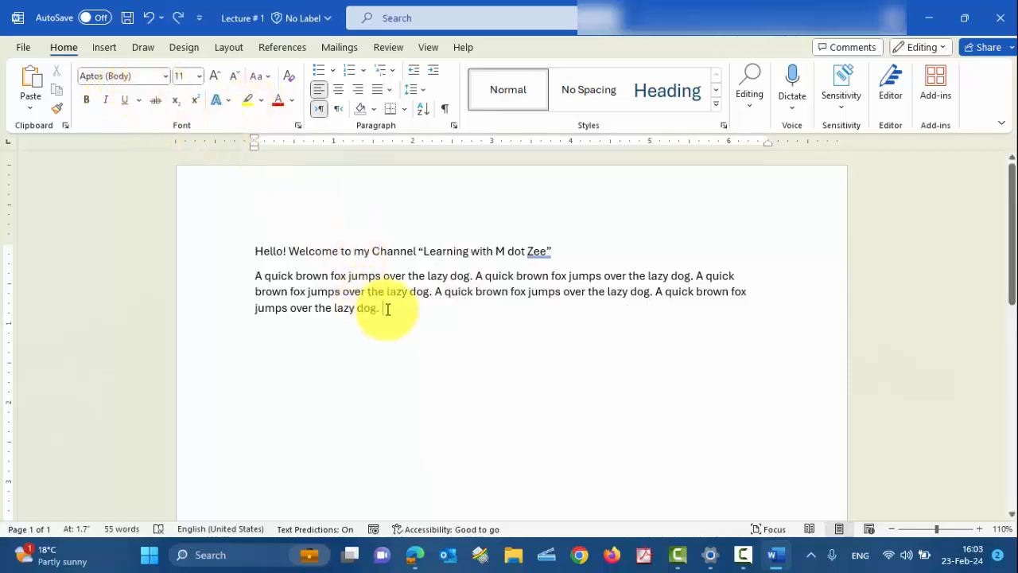
Set the font of the "Hello! Welcome to my Channel" line to Aharoni
left_click_drag(381, 309, 254, 280)
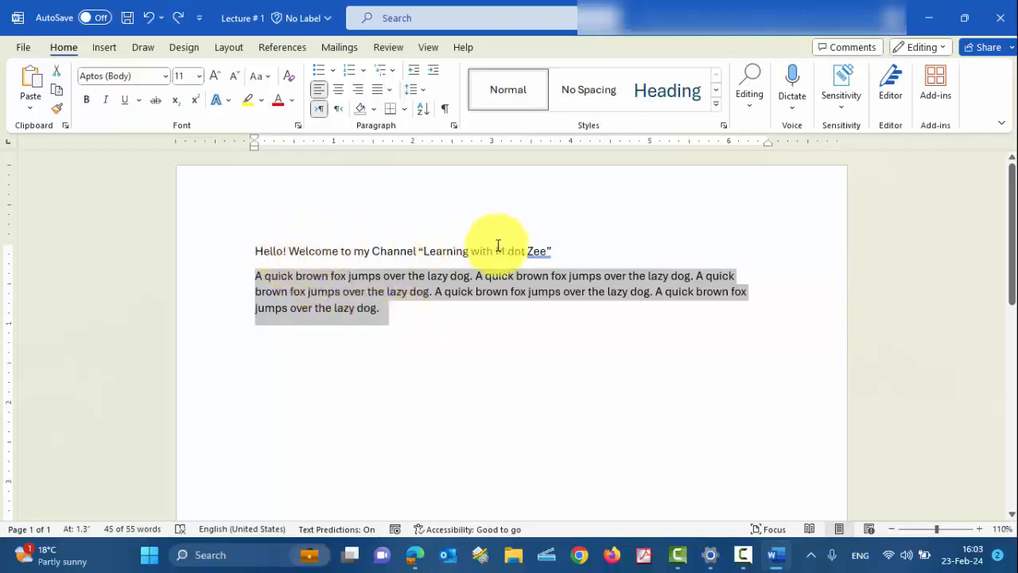
left_click_drag(559, 253, 249, 256)
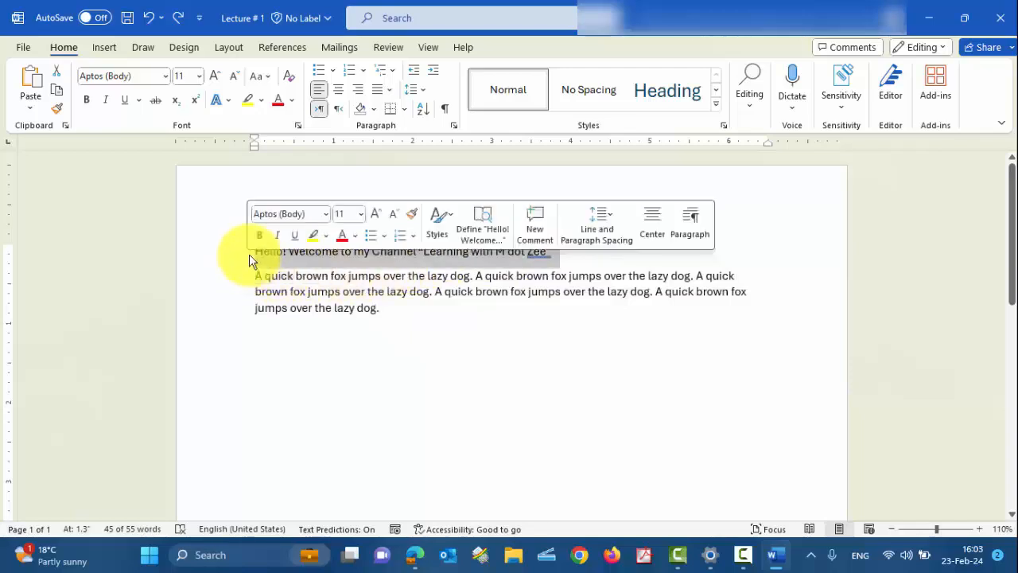
left_click(165, 76)
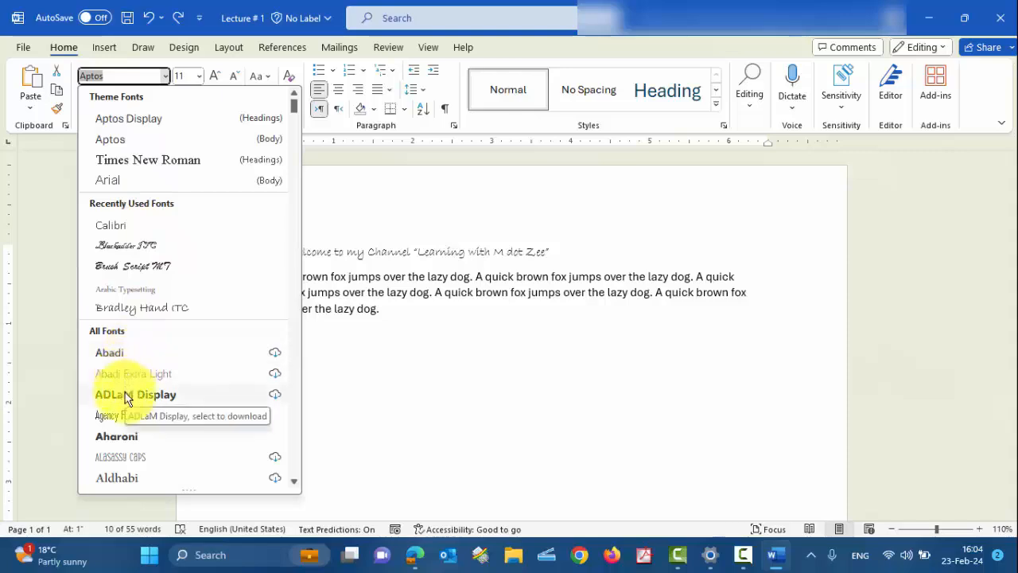
left_click(119, 436)
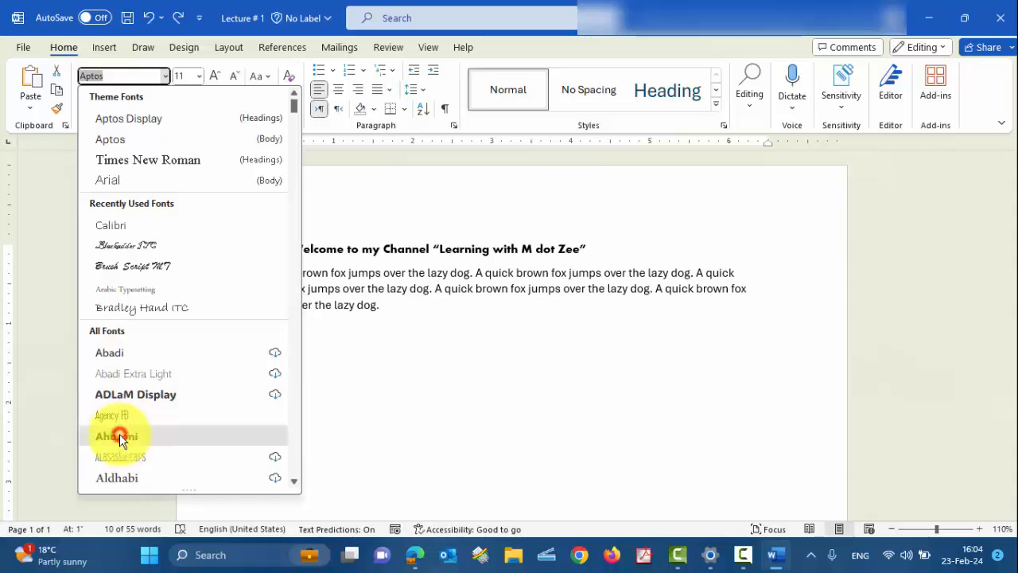
left_click(342, 286)
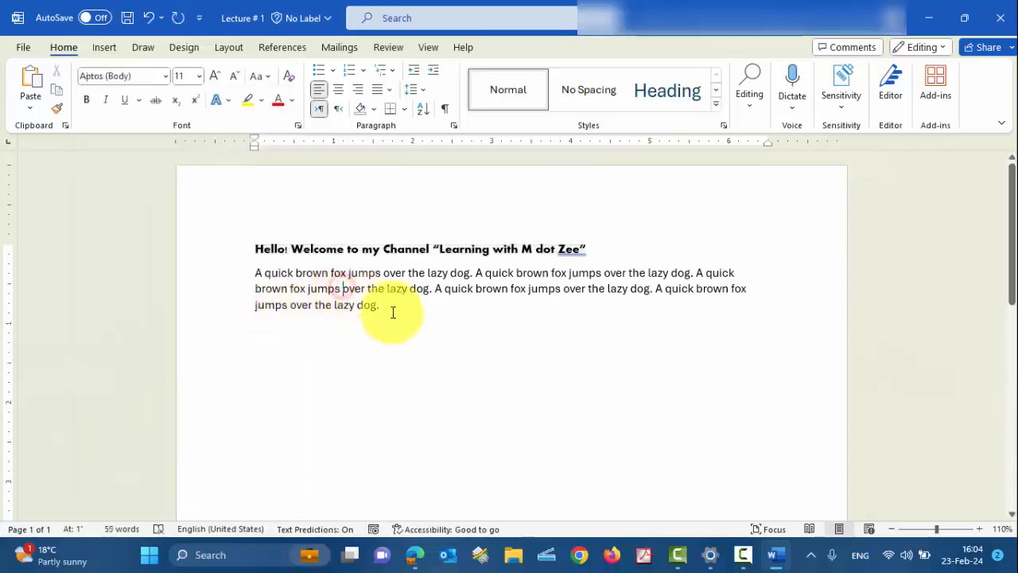
Select the entire fox paragraph and set its font size to 10
left_click_drag(387, 309, 248, 273)
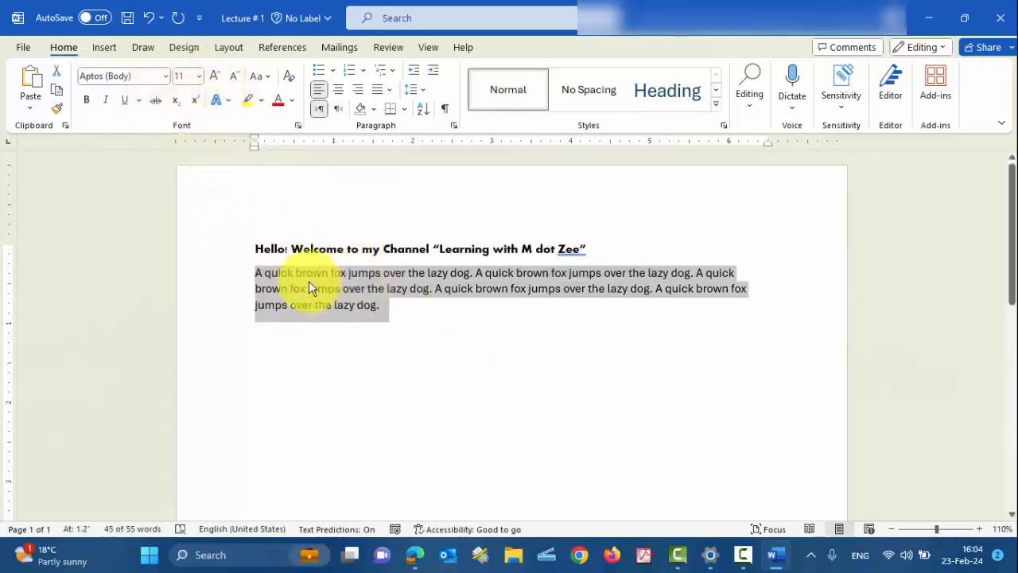
left_click(198, 75)
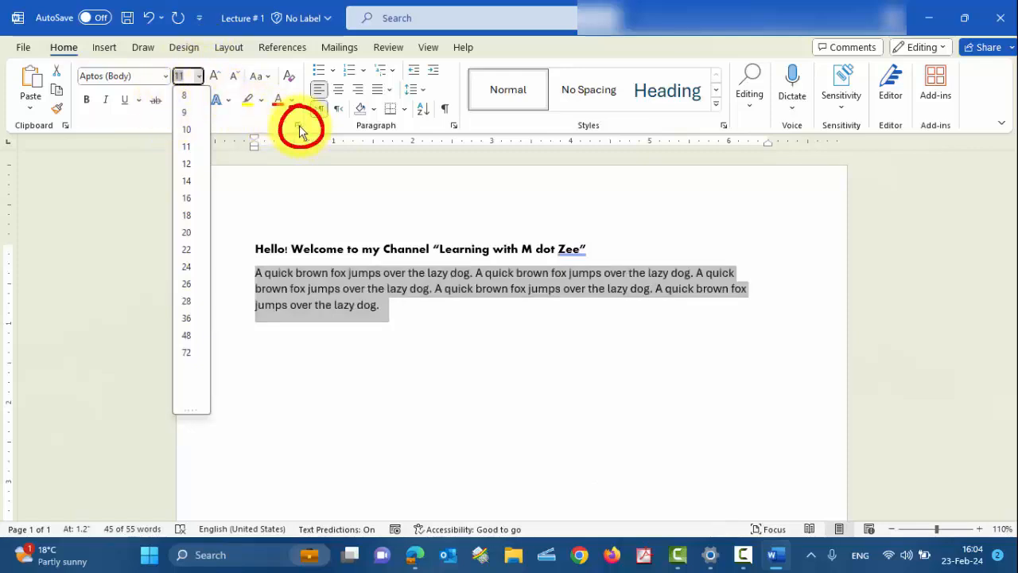
left_click(187, 136)
left_click(302, 291)
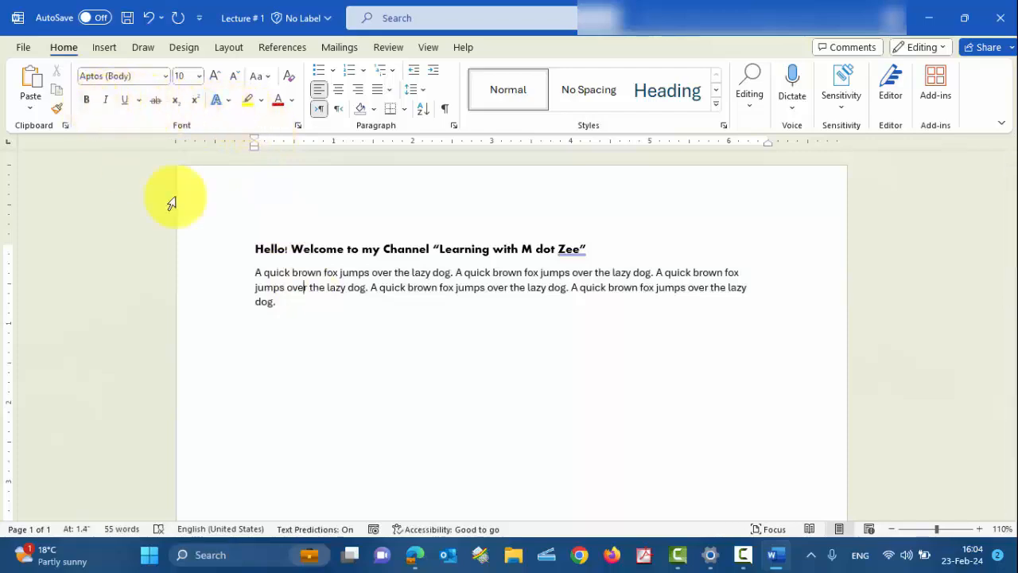
Select the first line to check its font and size, and clear the selection
left_click(574, 248)
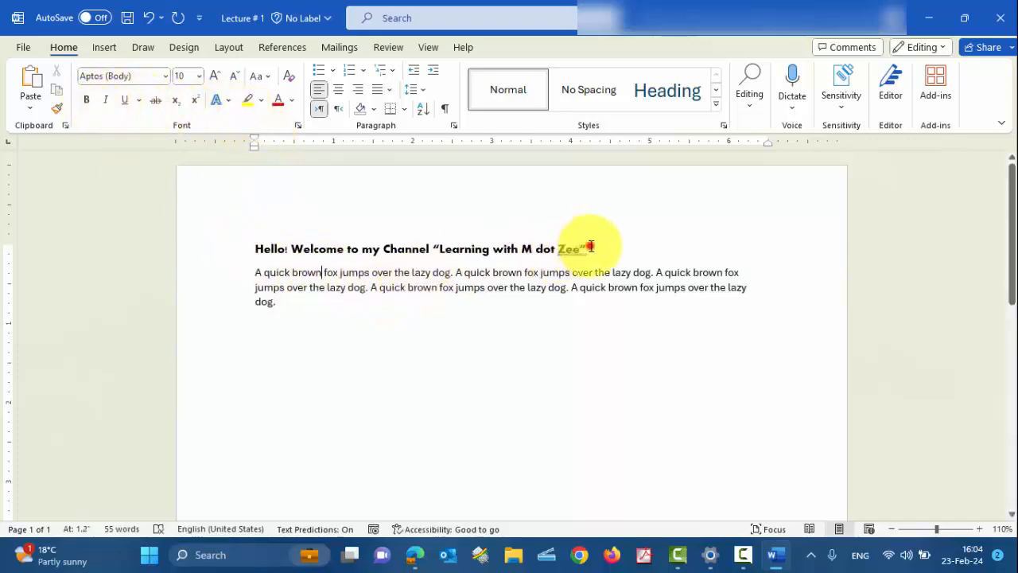
left_click_drag(589, 249, 263, 246)
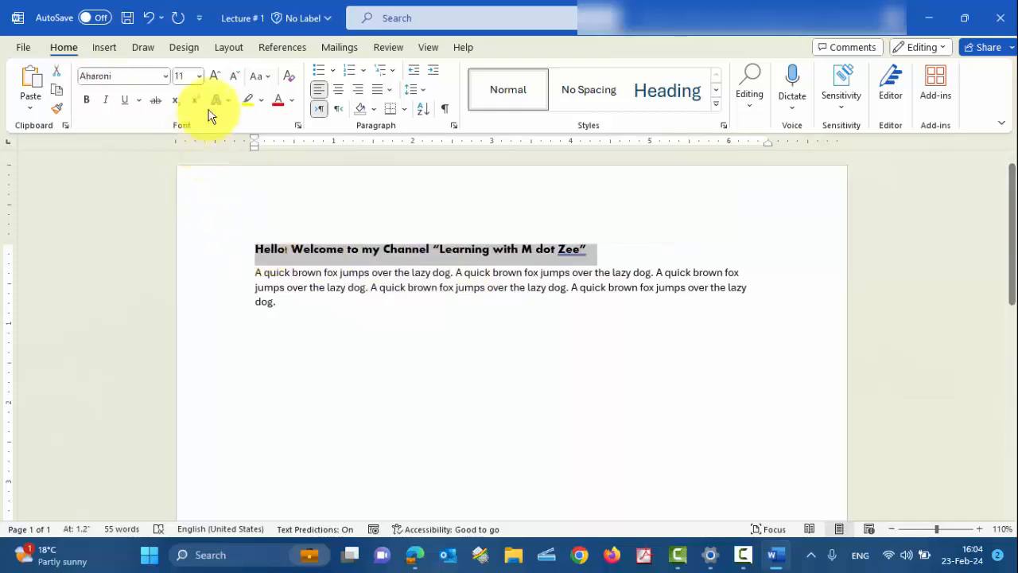
left_click(375, 251)
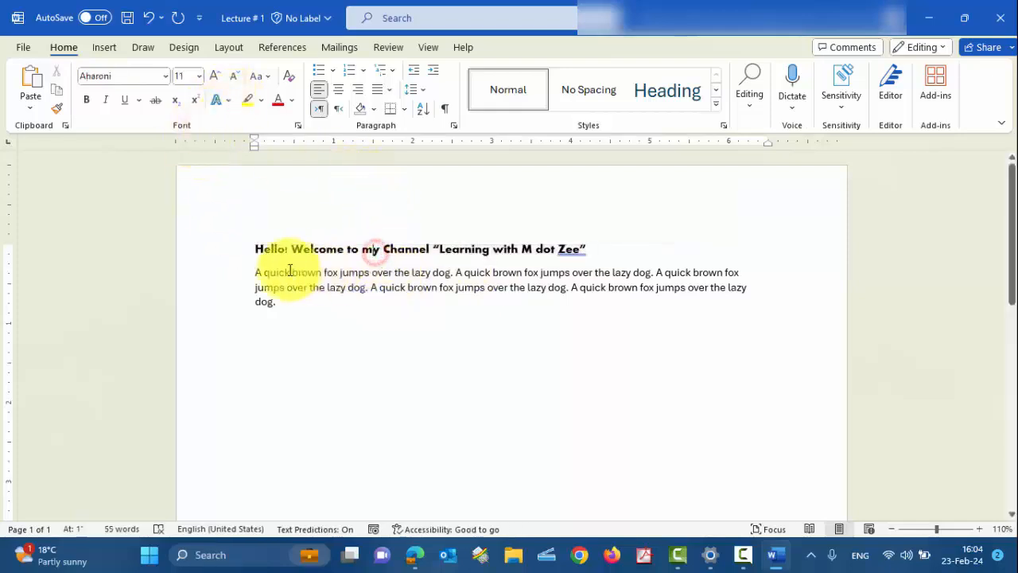
Make the first sentence of the fox paragraph bold, italic and underlined
left_click_drag(255, 272, 446, 268)
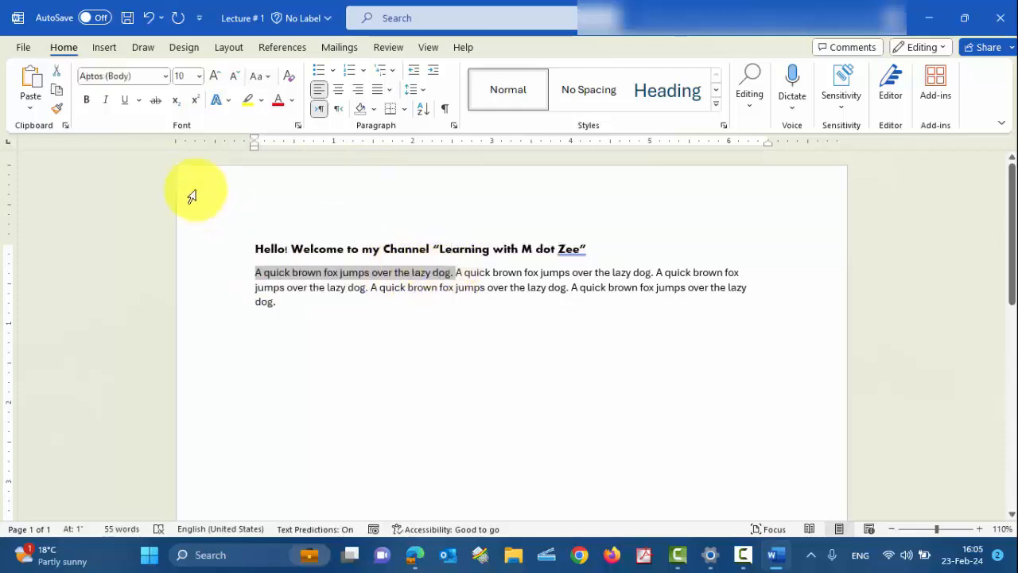
left_click(85, 100)
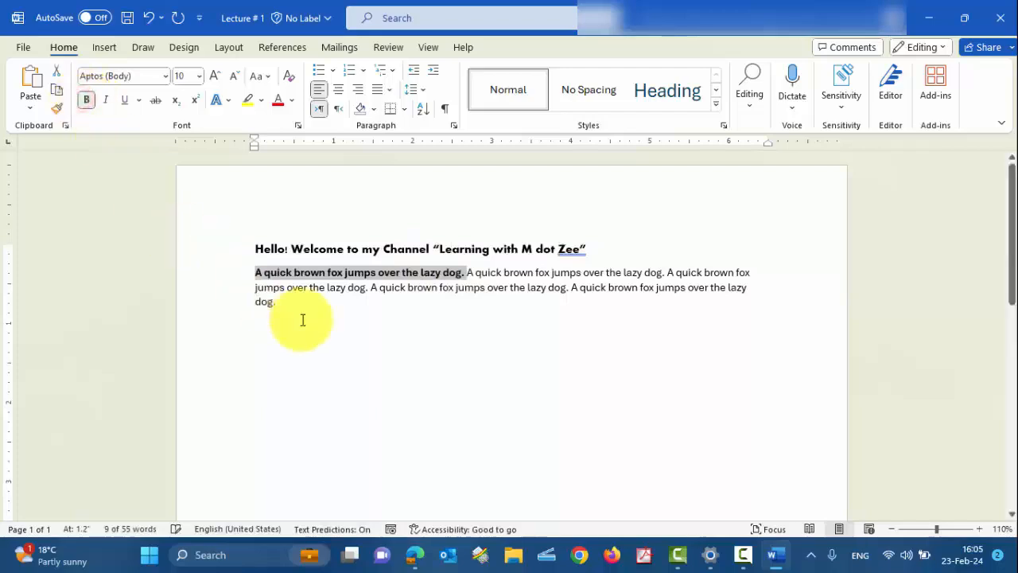
left_click(104, 102)
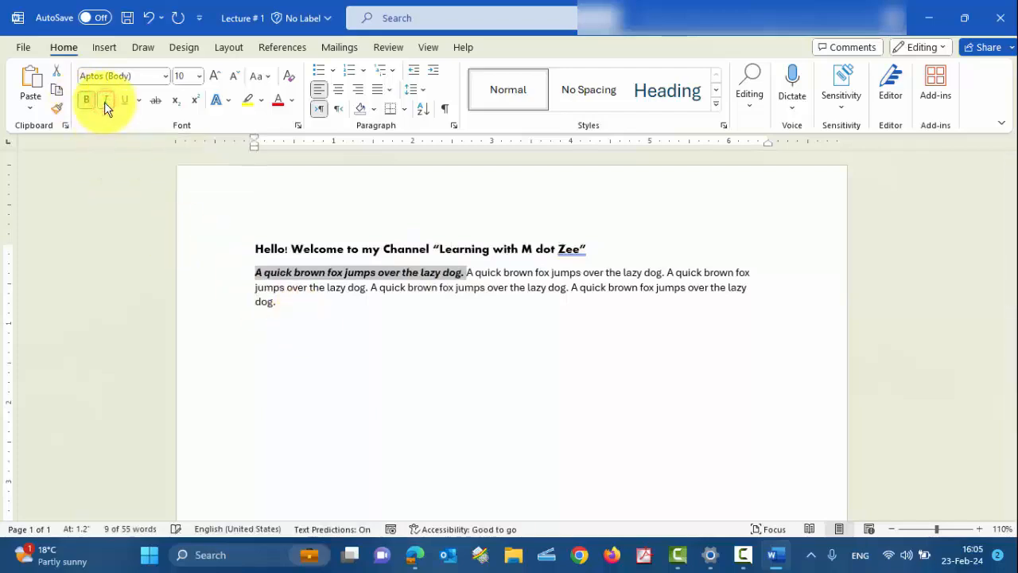
left_click(127, 106)
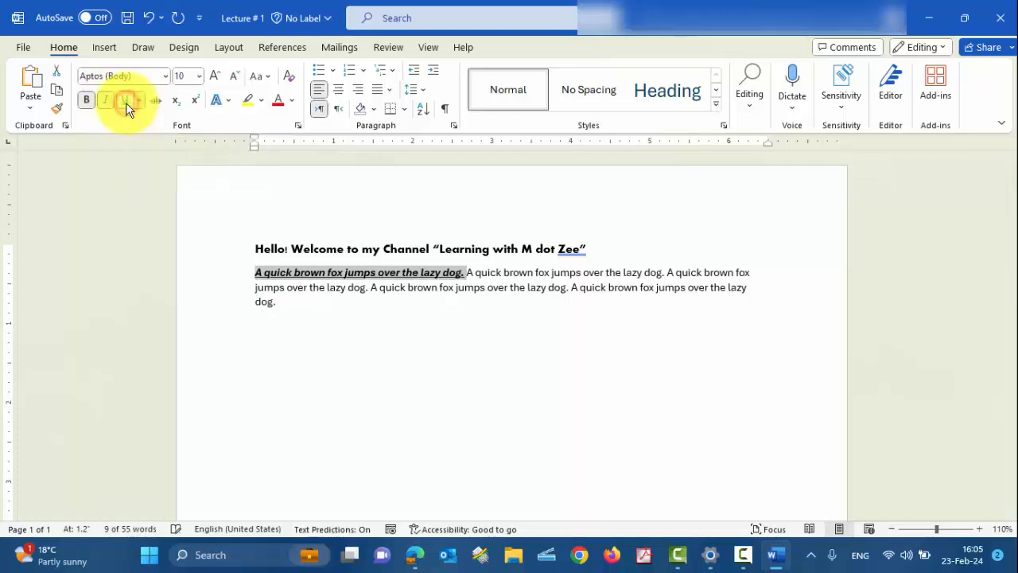
Turn strikethrough on and off for the first fox sentence, and grow its font size to 16 before shrinking it back to 10
left_click(153, 101)
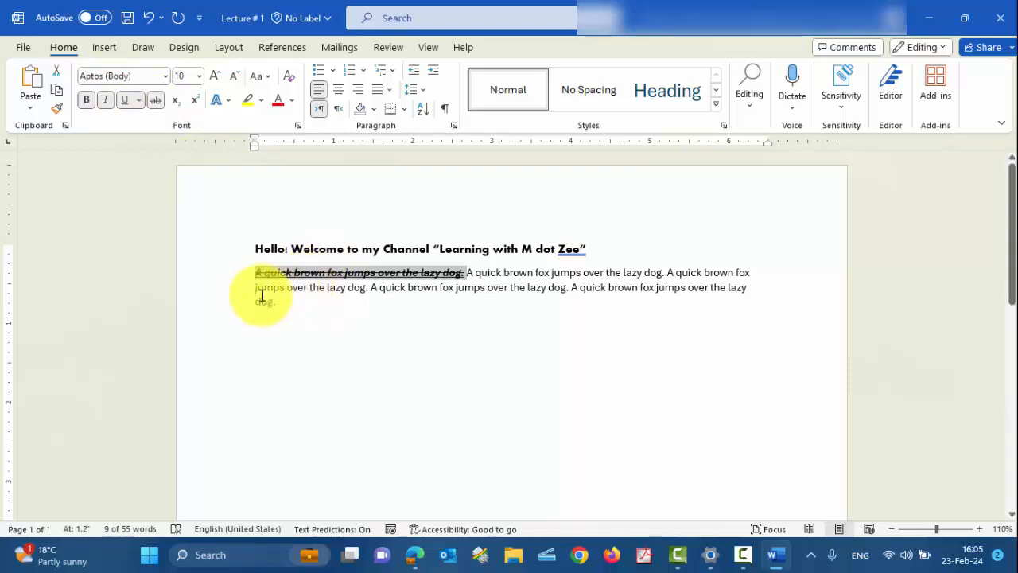
left_click(153, 101)
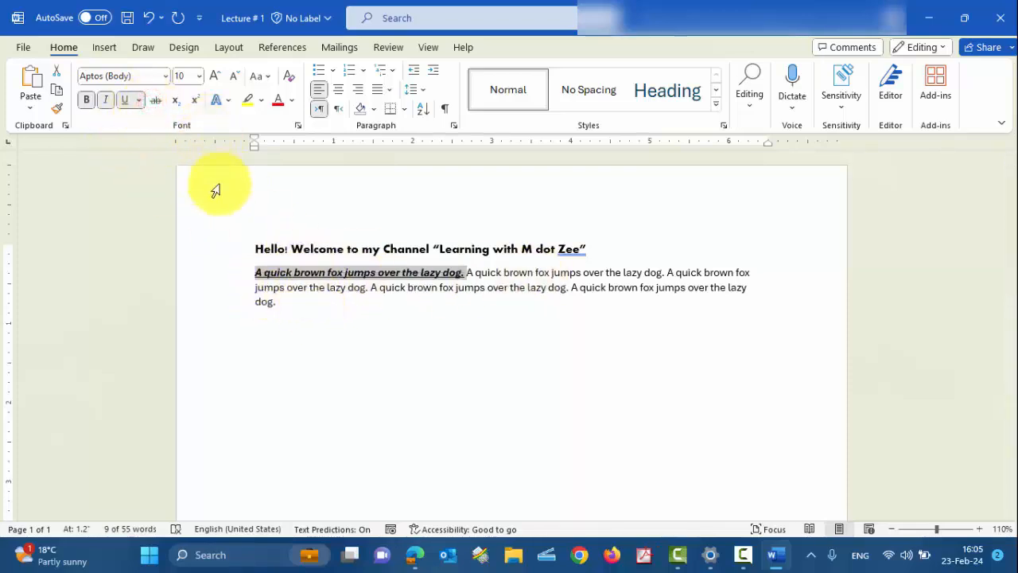
left_click(215, 77)
left_click(214, 77)
left_click(214, 77)
left_click(215, 77)
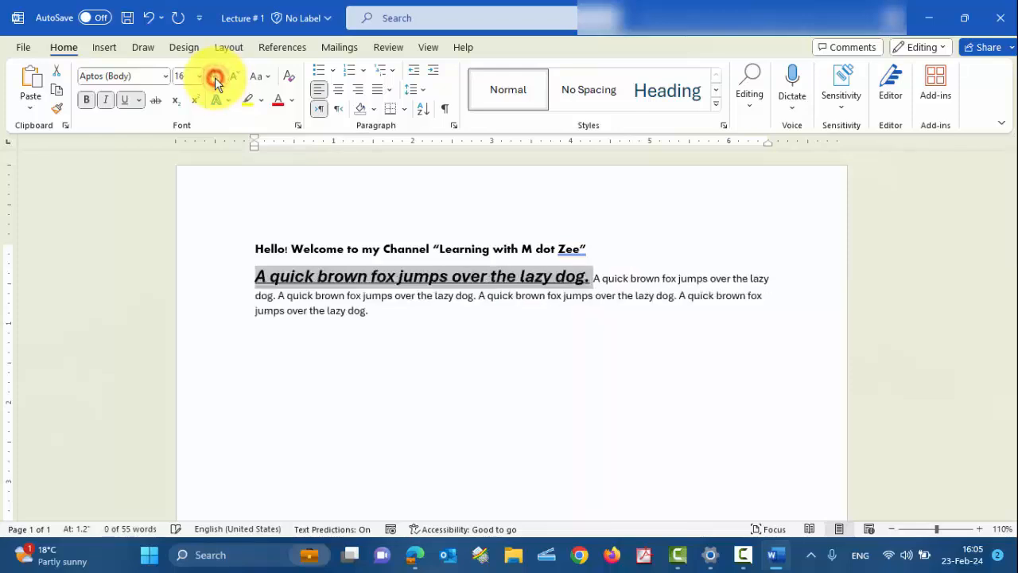
left_click(236, 77)
left_click(235, 76)
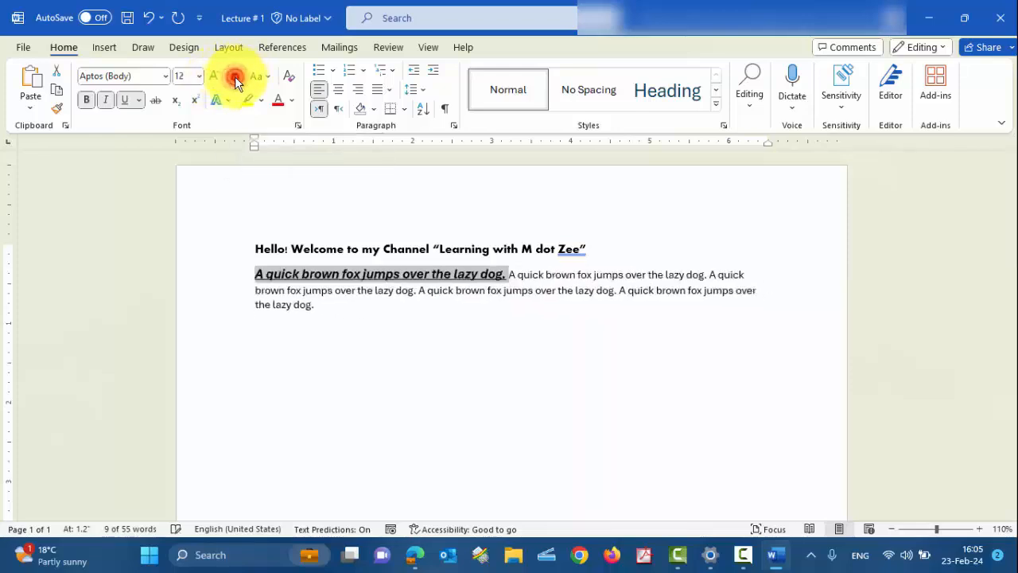
left_click(235, 77)
left_click(234, 76)
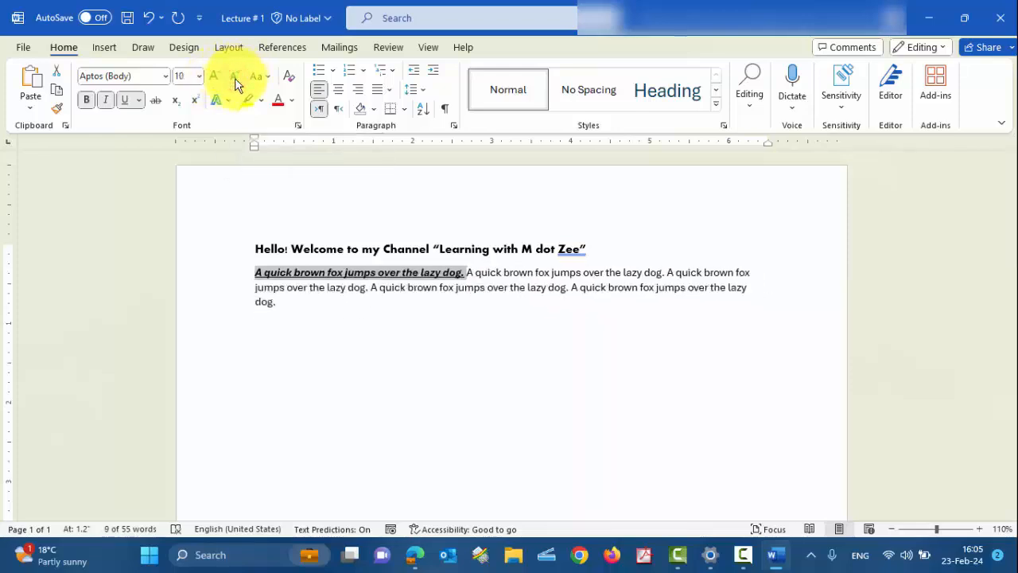
Try the UPPERCASE, Capitalize Each Word and tOGGLE cASE options on the first fox sentence
left_click(258, 85)
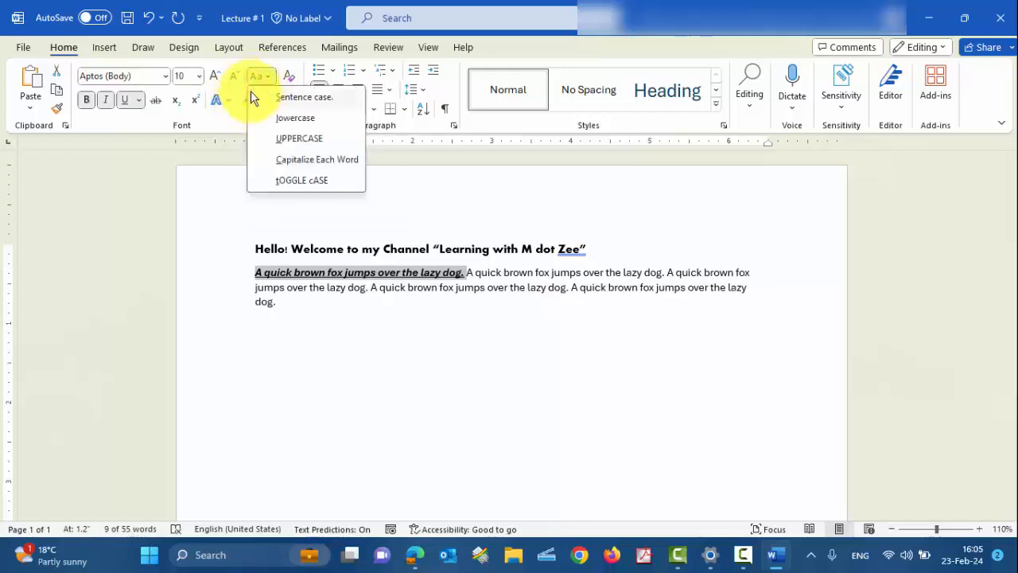
left_click(299, 139)
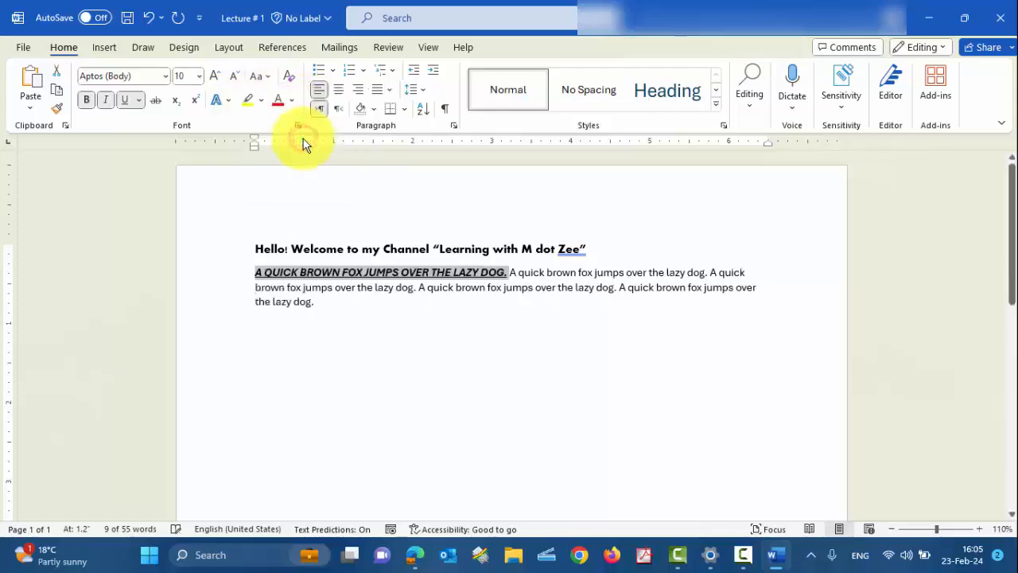
left_click(262, 78)
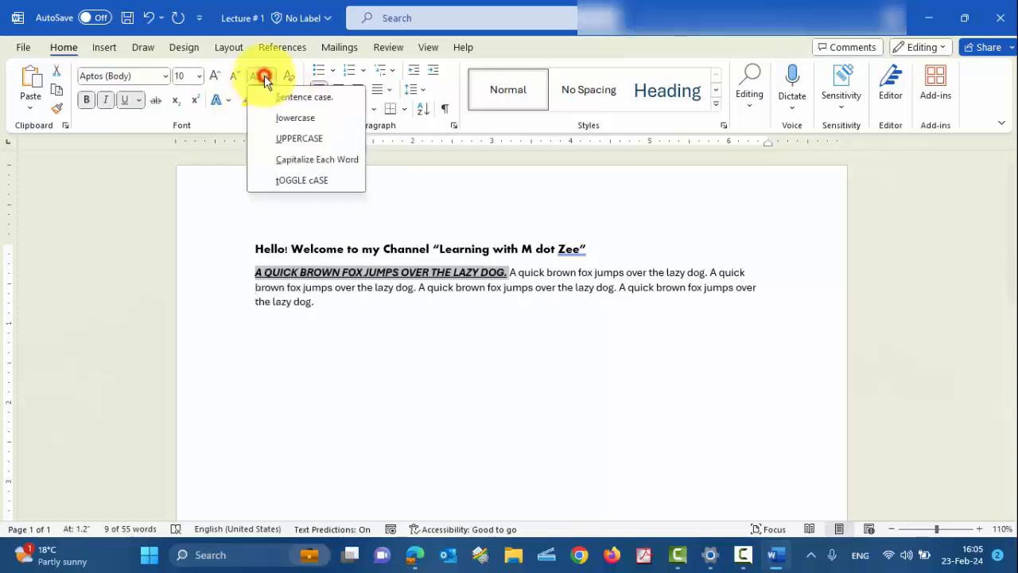
left_click(293, 162)
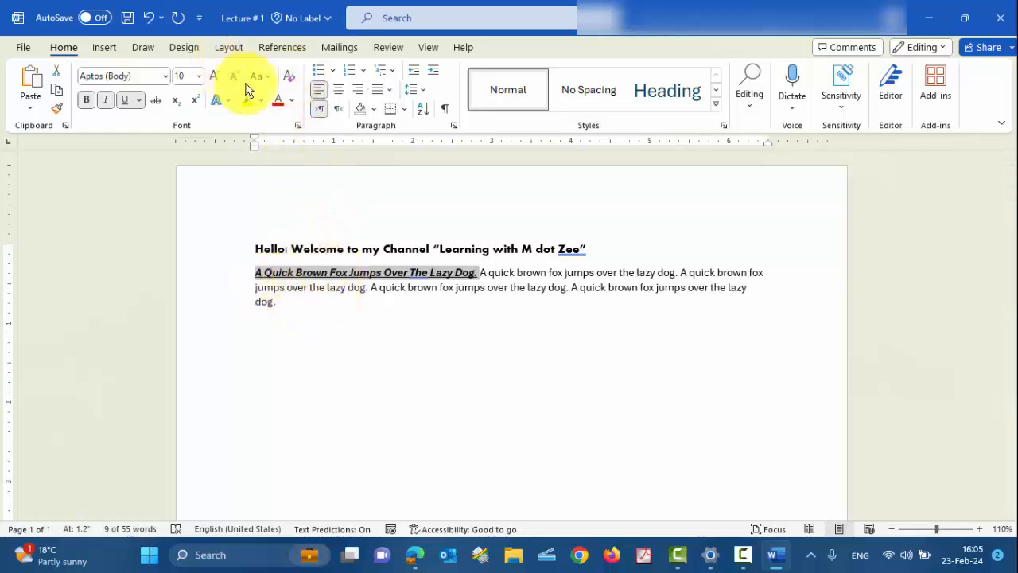
left_click(268, 77)
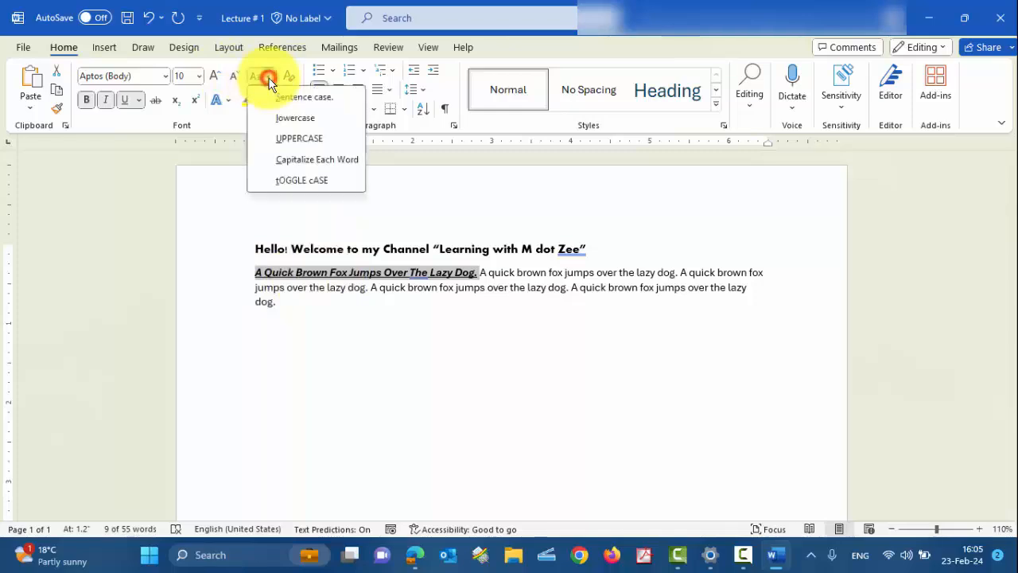
left_click(301, 181)
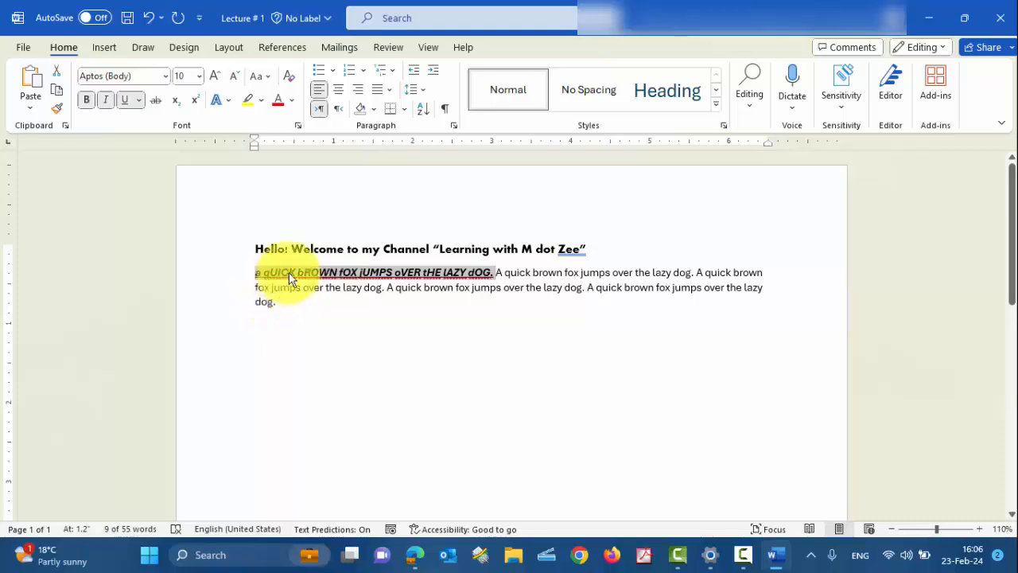
Change the first fox sentence to lowercase and return it to Sentence case
left_click(269, 80)
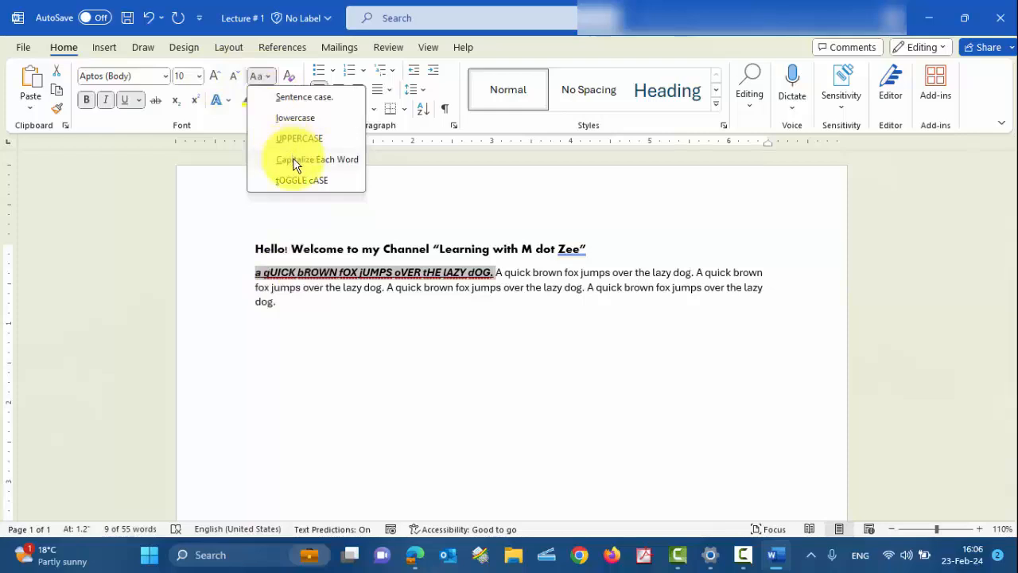
left_click(304, 121)
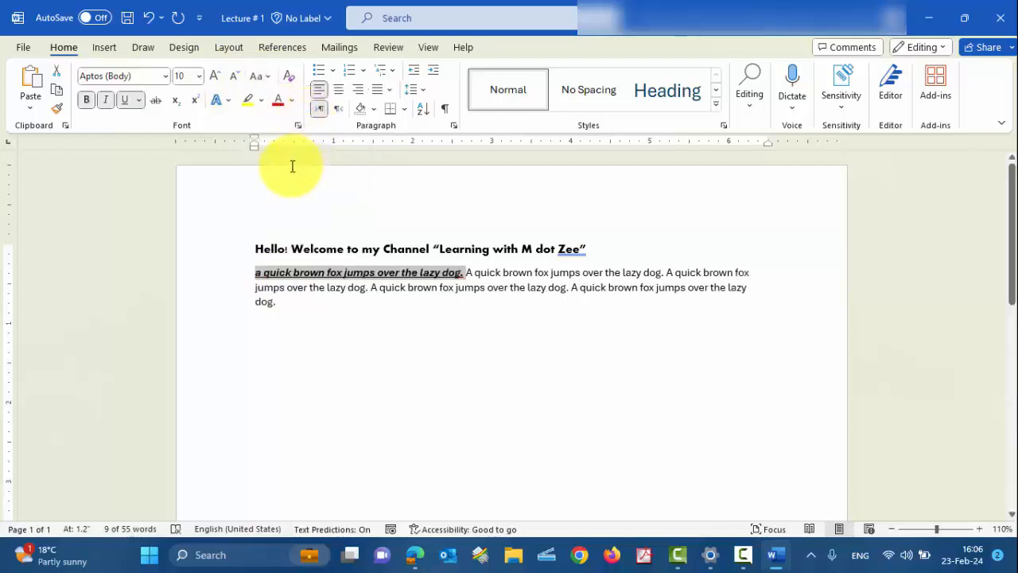
left_click(263, 77)
left_click(307, 99)
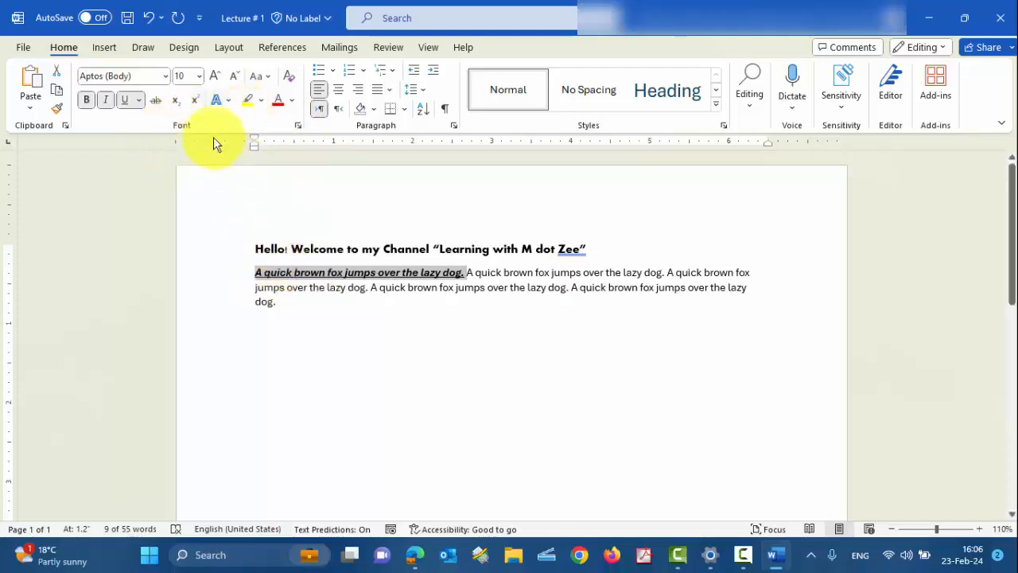
Colour the first fox sentence red, refining it to the custom font colour #FF0D0D
left_click(278, 106)
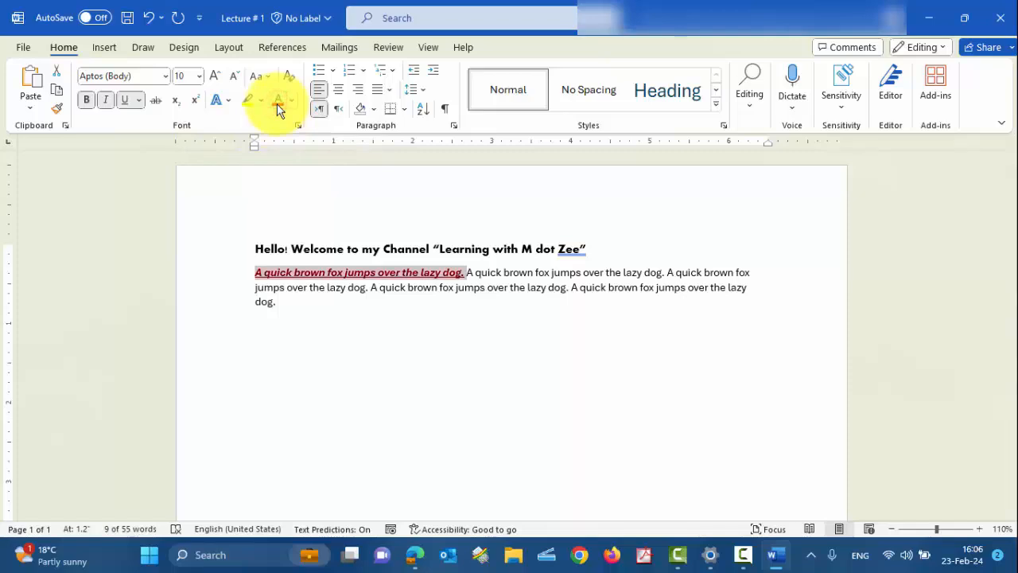
left_click(291, 106)
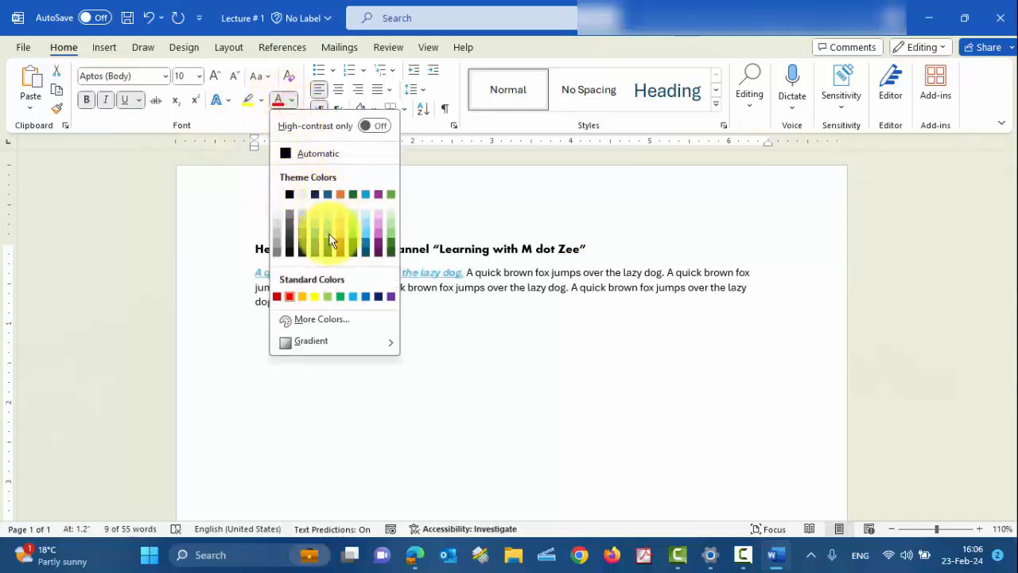
left_click(340, 318)
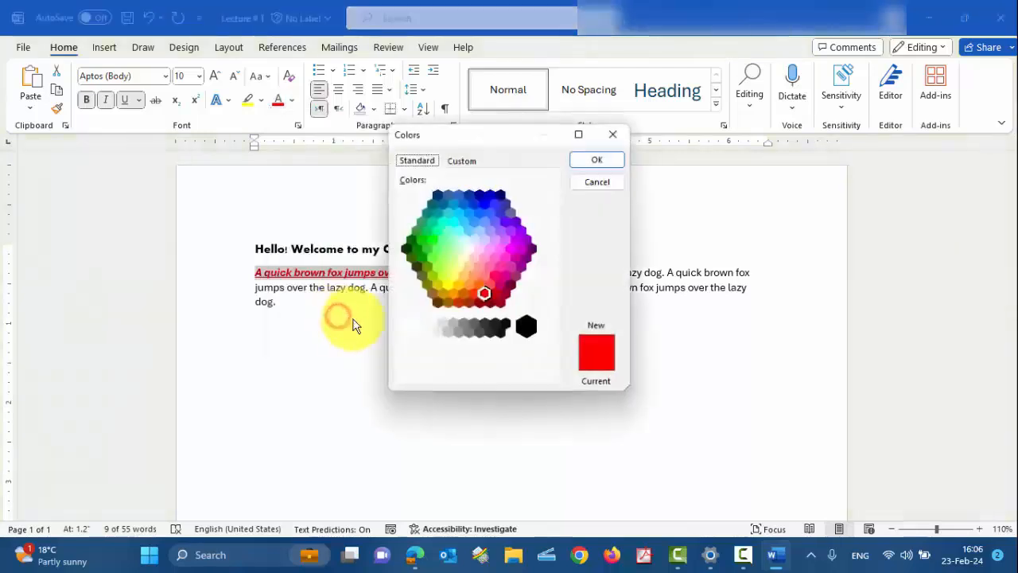
left_click(457, 161)
mouse_move(555, 243)
left_mouse_down()
mouse_move(549, 224)
mouse_move(552, 262)
mouse_move(551, 236)
left_mouse_up()
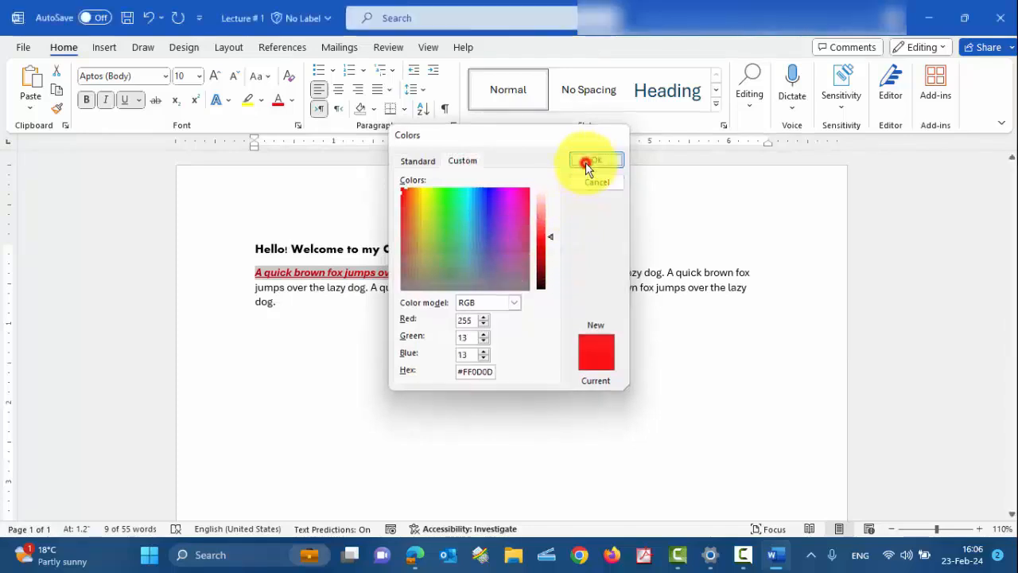
left_click(588, 161)
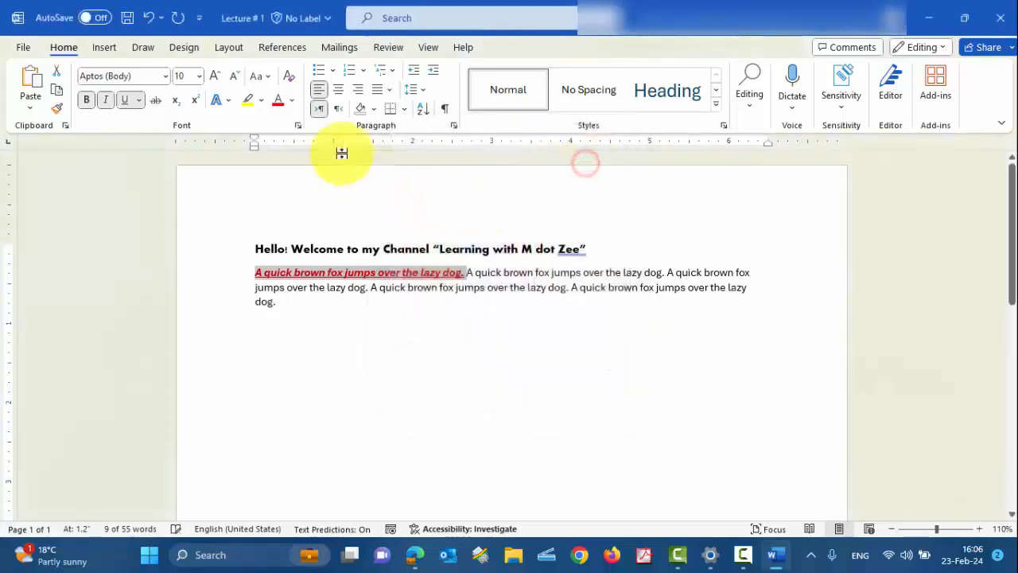
Highlight the first fox sentence in yellow, and remove the highlight again
left_click(262, 100)
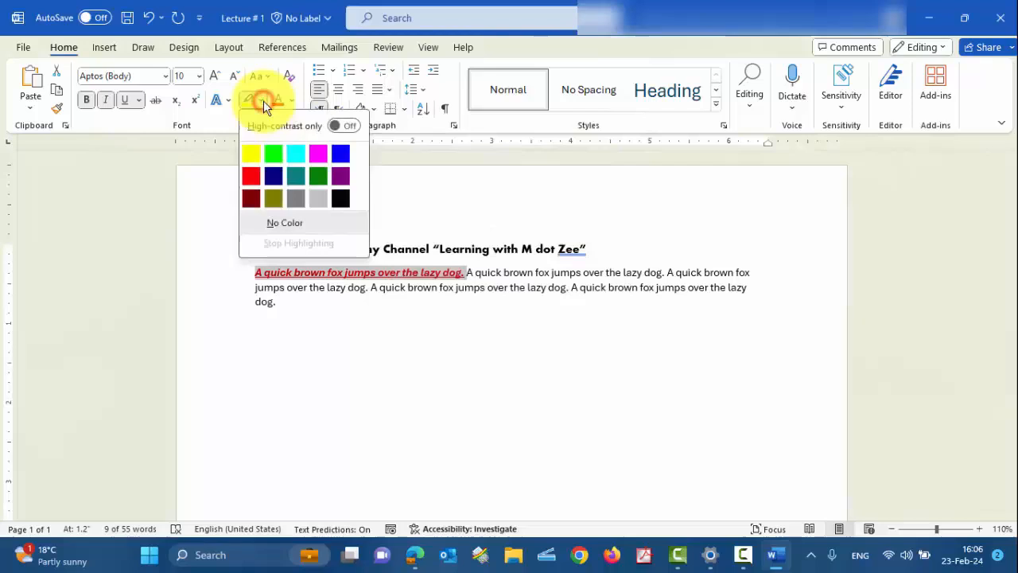
left_click(256, 159)
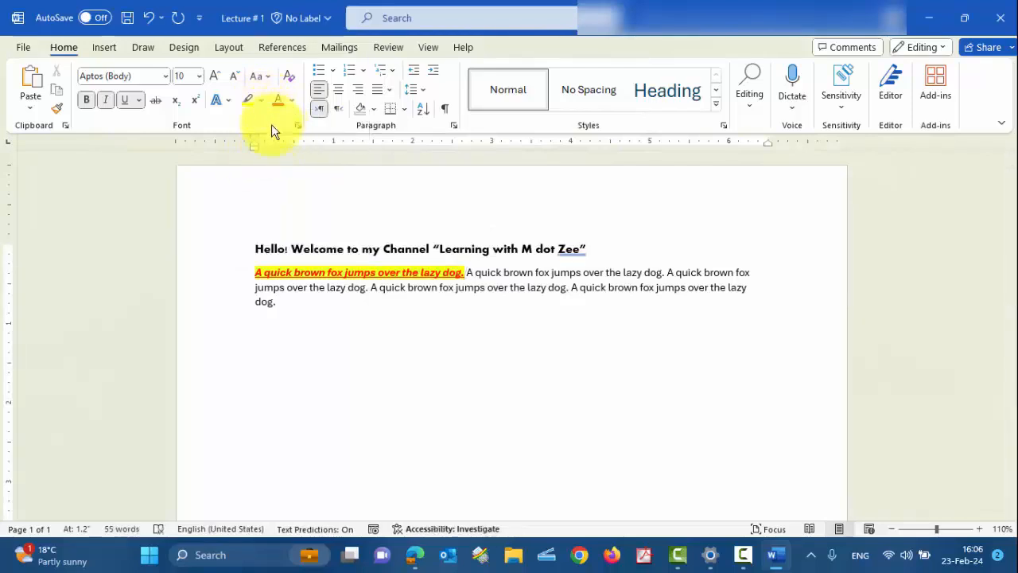
mouse_move(468, 276)
left_mouse_down()
mouse_move(265, 273)
mouse_move(263, 264)
left_mouse_up()
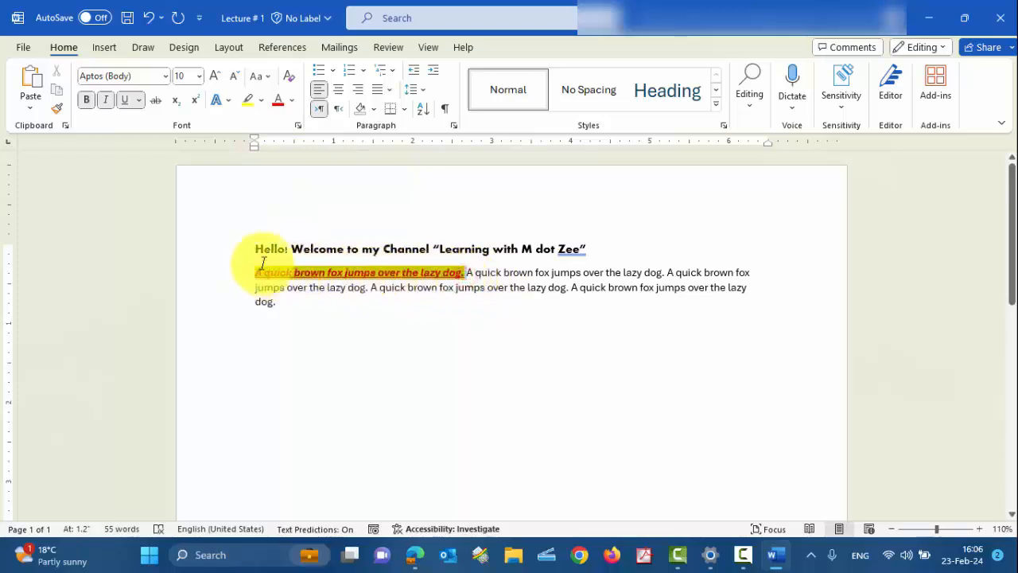
left_click(261, 100)
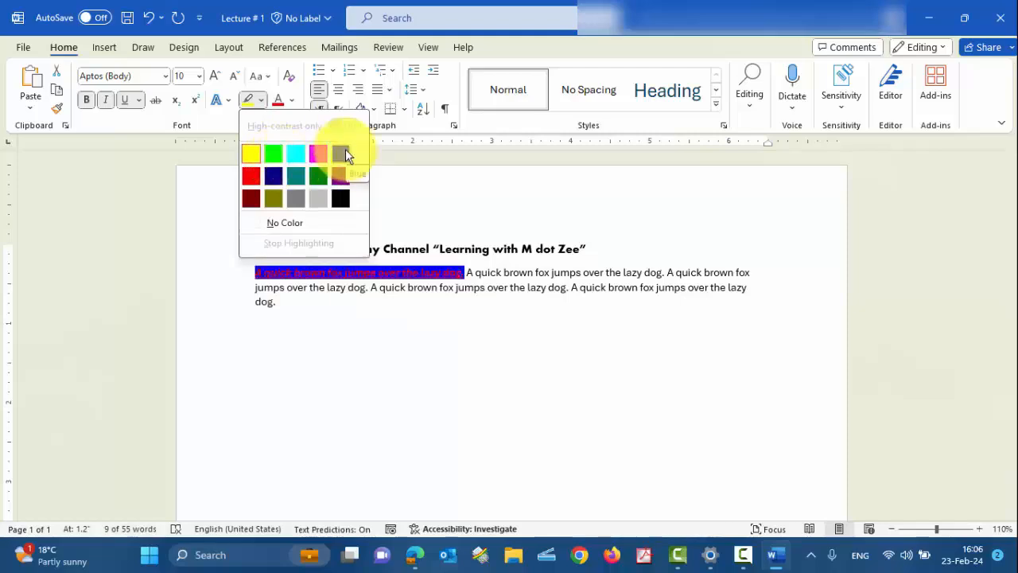
left_click(249, 156)
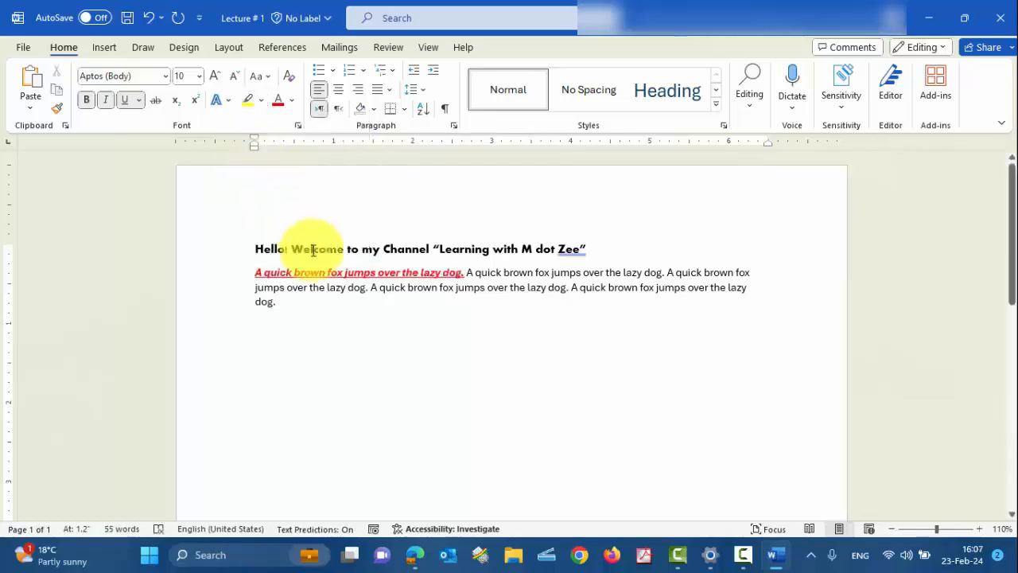
left_click(246, 97)
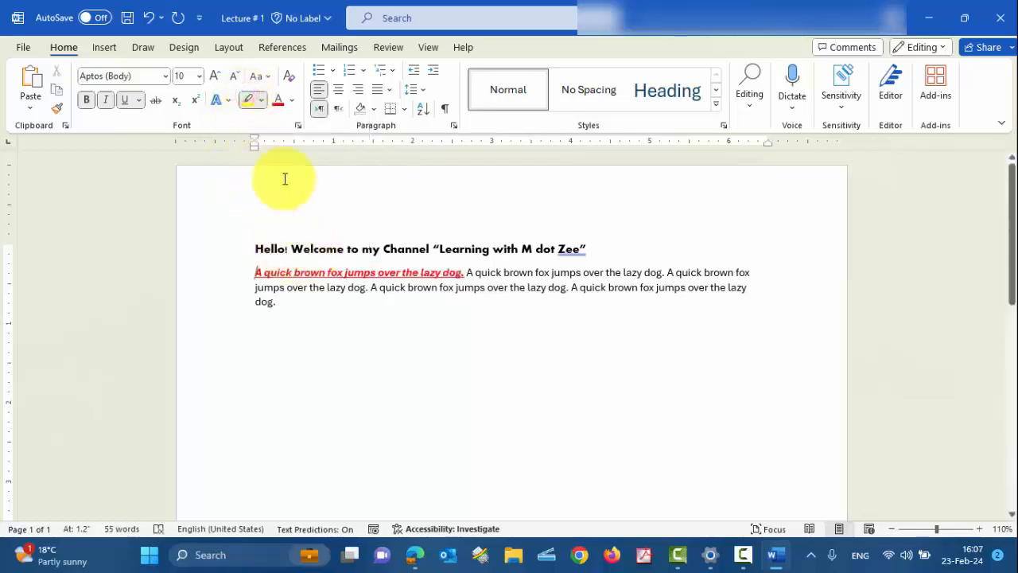
Select the first fox sentence and try a purple preset from the text effects gallery on it
left_click(228, 101)
left_click(462, 286)
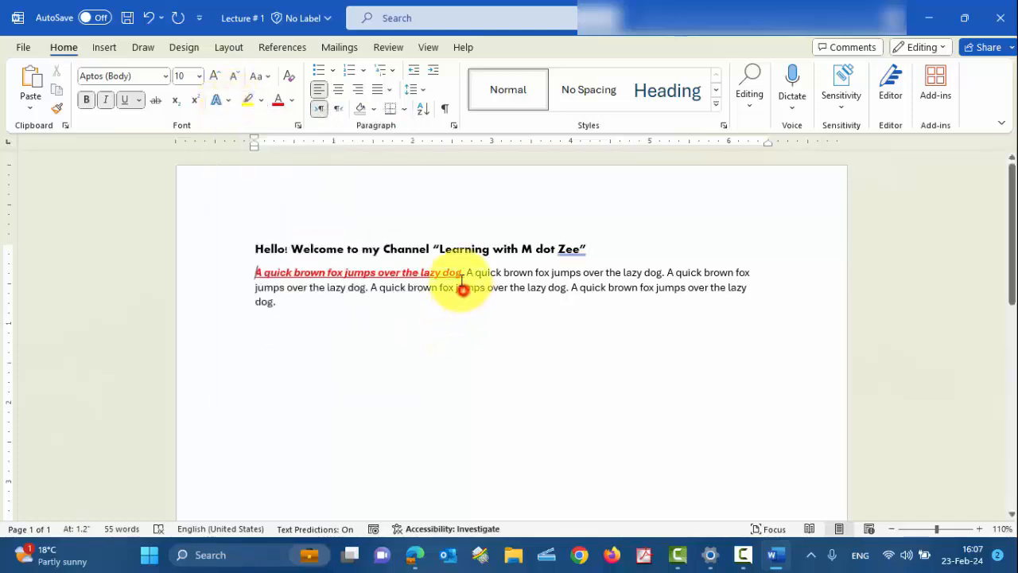
left_click_drag(462, 282, 254, 275)
left_click(229, 101)
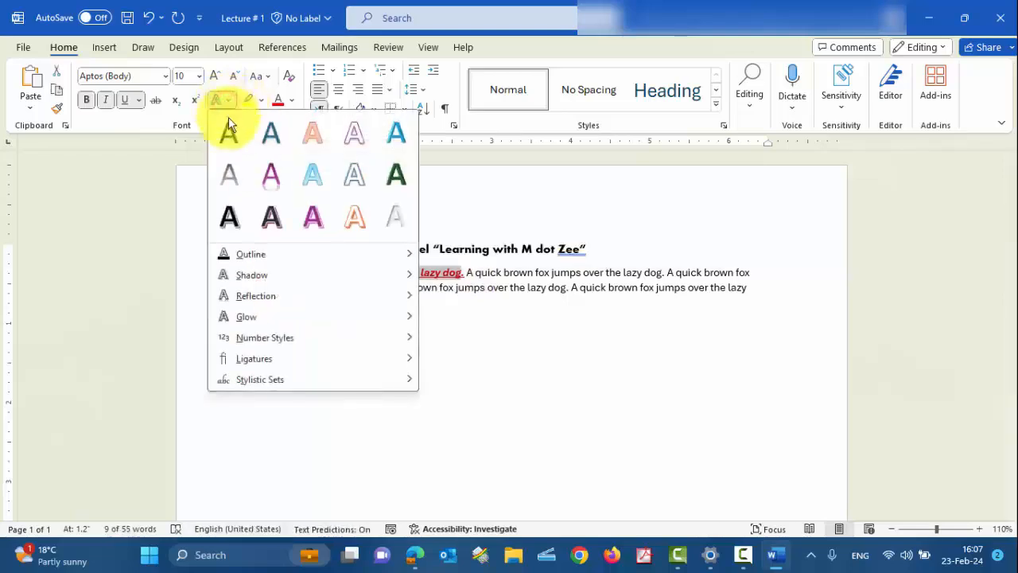
left_click(277, 175)
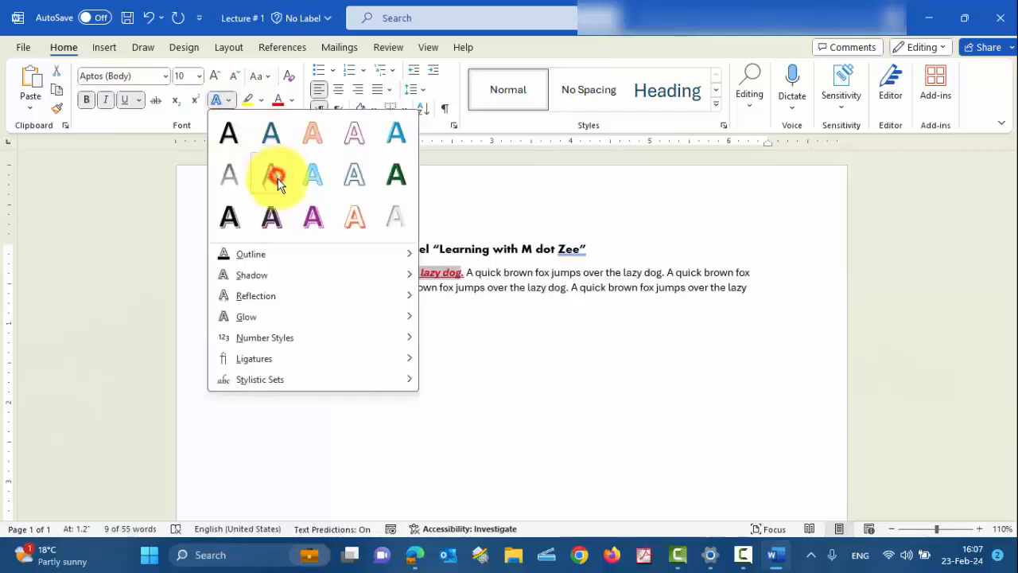
left_click(442, 279)
left_click(338, 288)
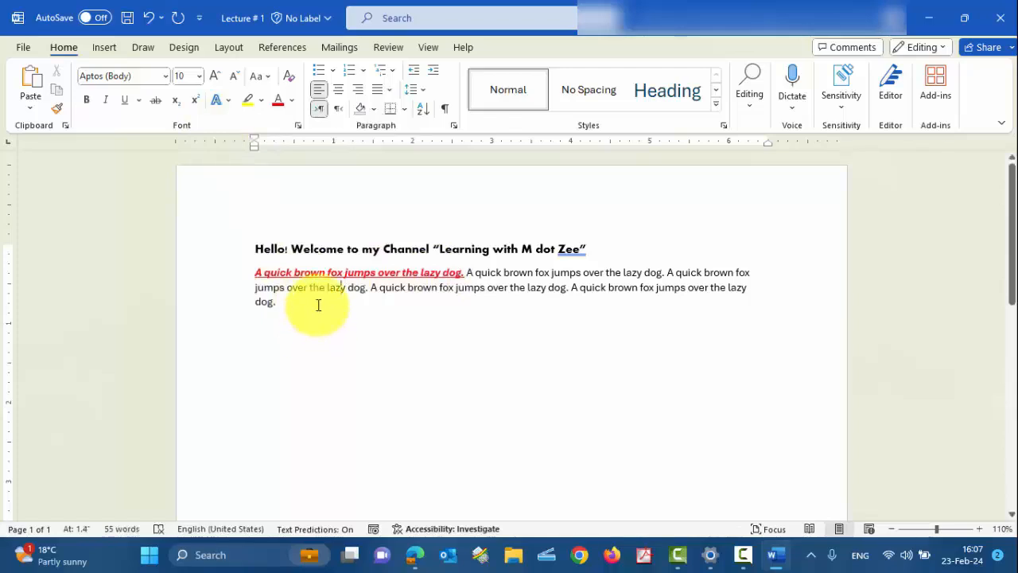
Add "H2O" on a new line below the fox paragraph and format its 2 as subscript
left_click(318, 305)
key("Return")
key("Return")
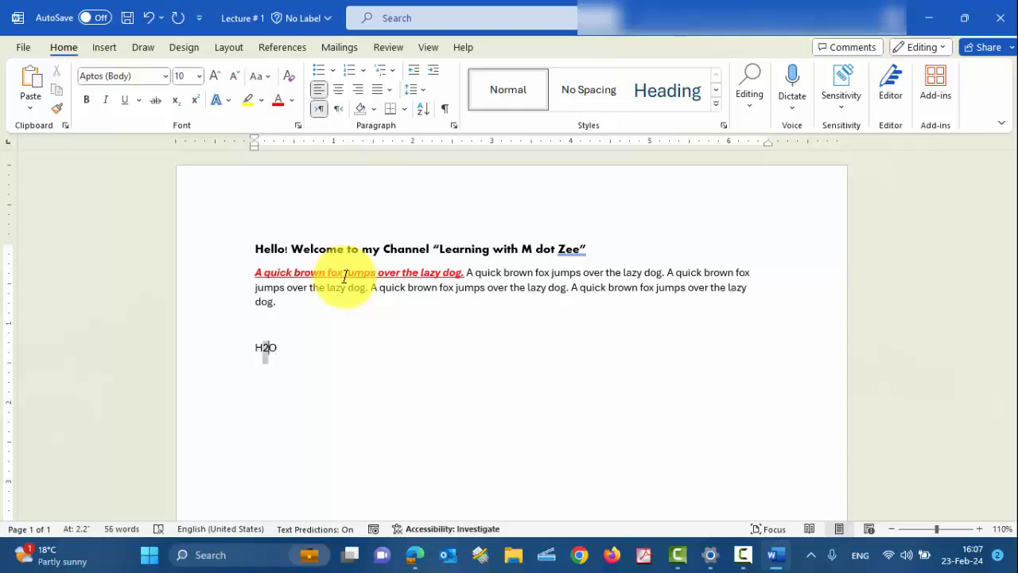
key("shift+Right")
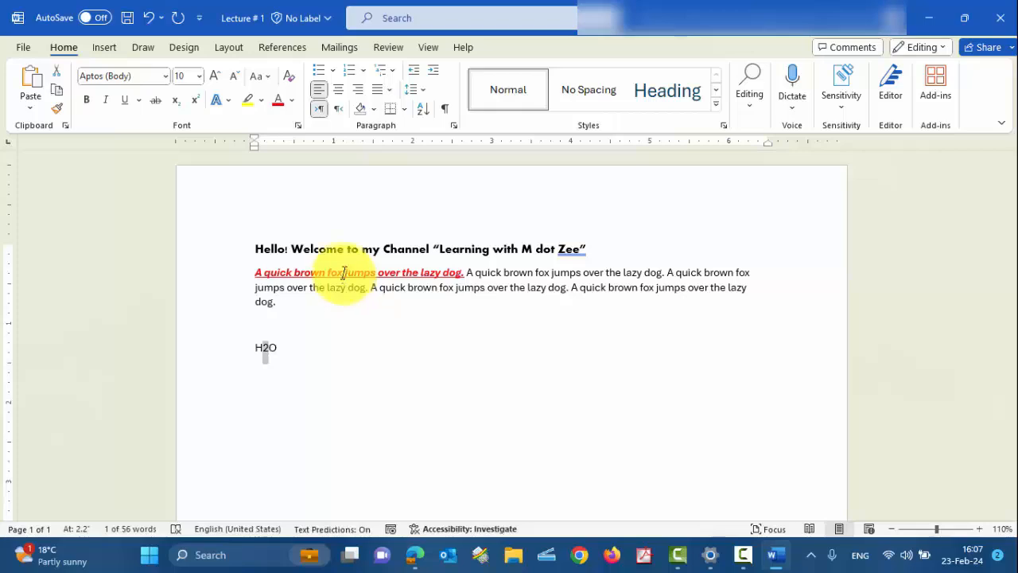
left_click(175, 104)
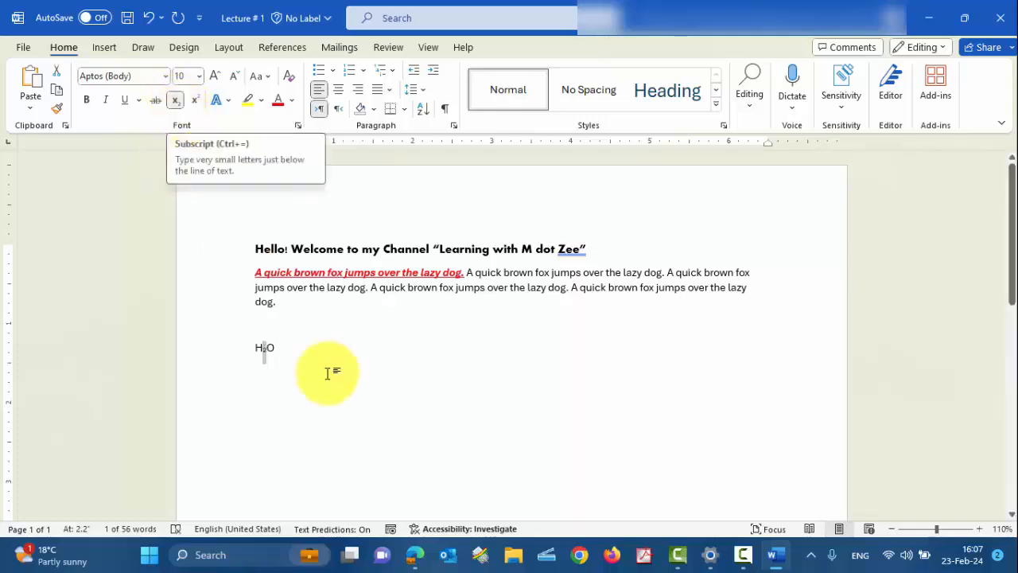
Add "X2" after the H2O formula and format its 2 as superscript
left_click(287, 352)
left_click(284, 350)
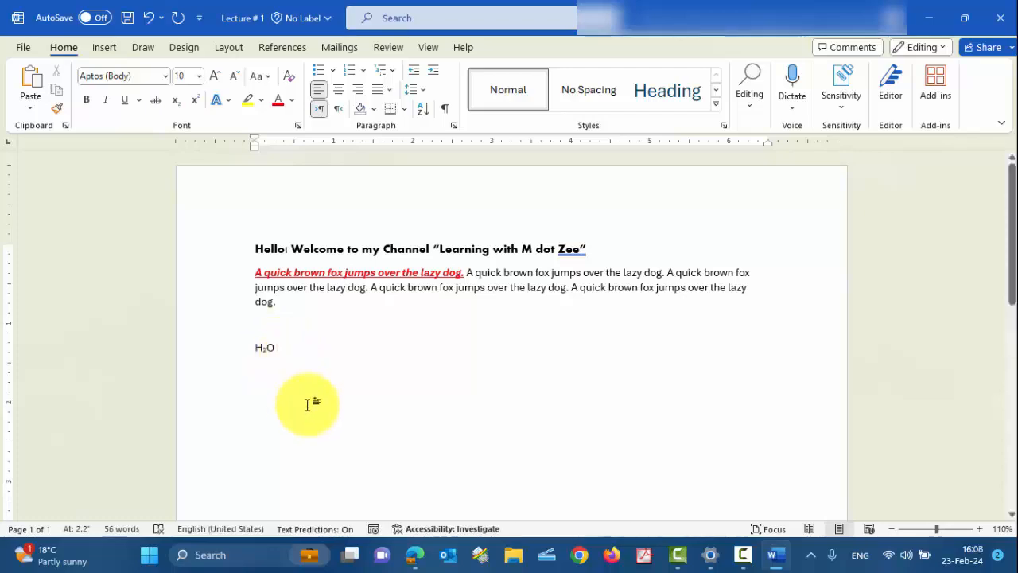
type("x2")
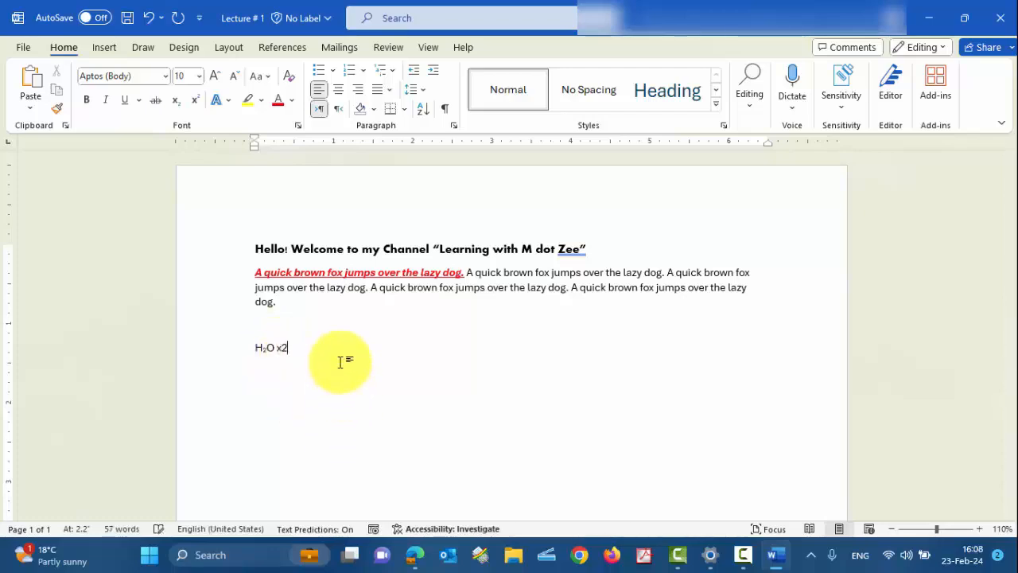
key("BackSpace")
key("BackSpace")
type("X2")
key("shift+Left")
left_click(194, 101)
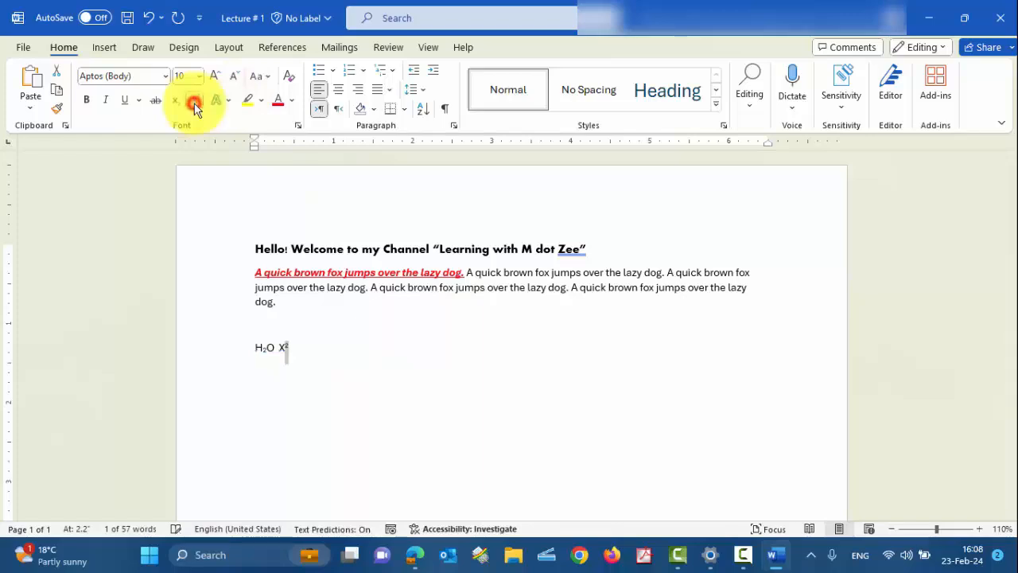
Set the font size of the "Hello! Welcome to my Channel" heading line to 20
left_click(311, 343)
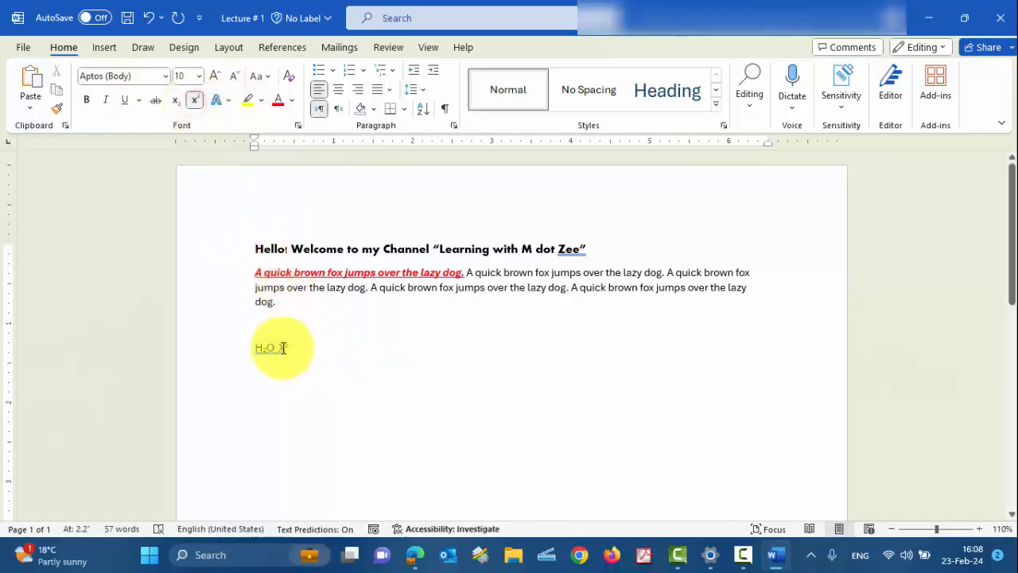
left_click(282, 348)
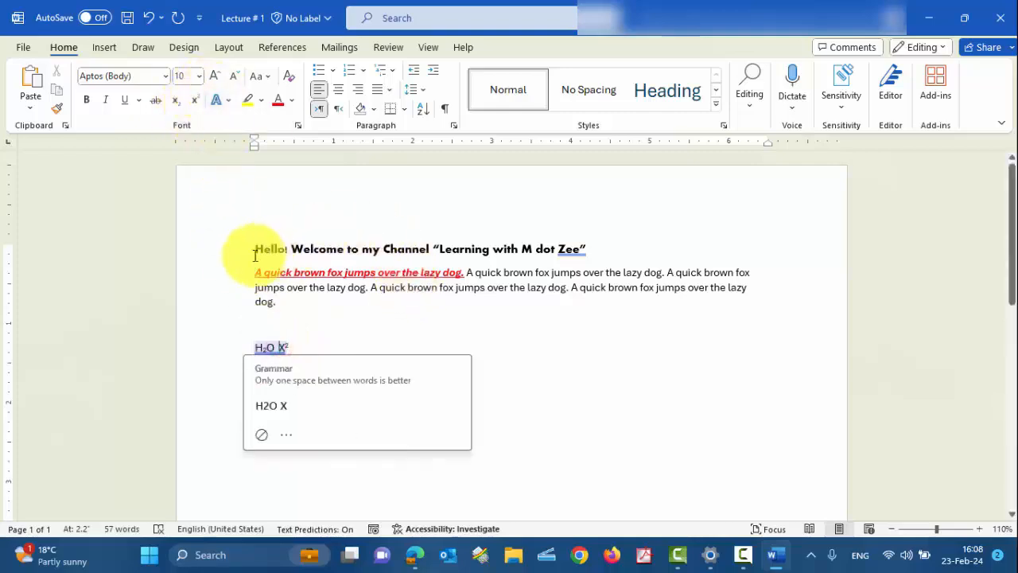
left_click(208, 248)
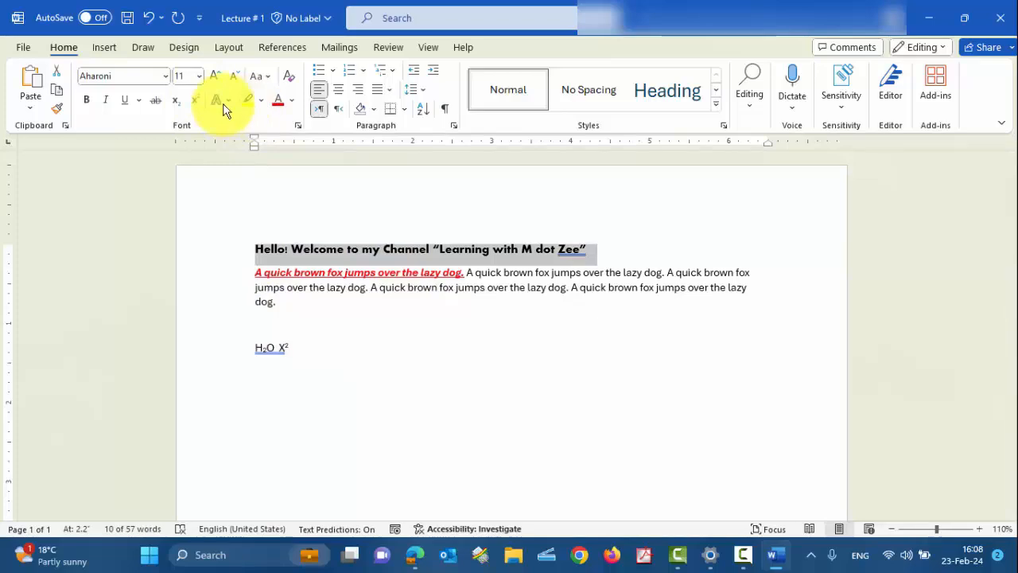
left_click(199, 75)
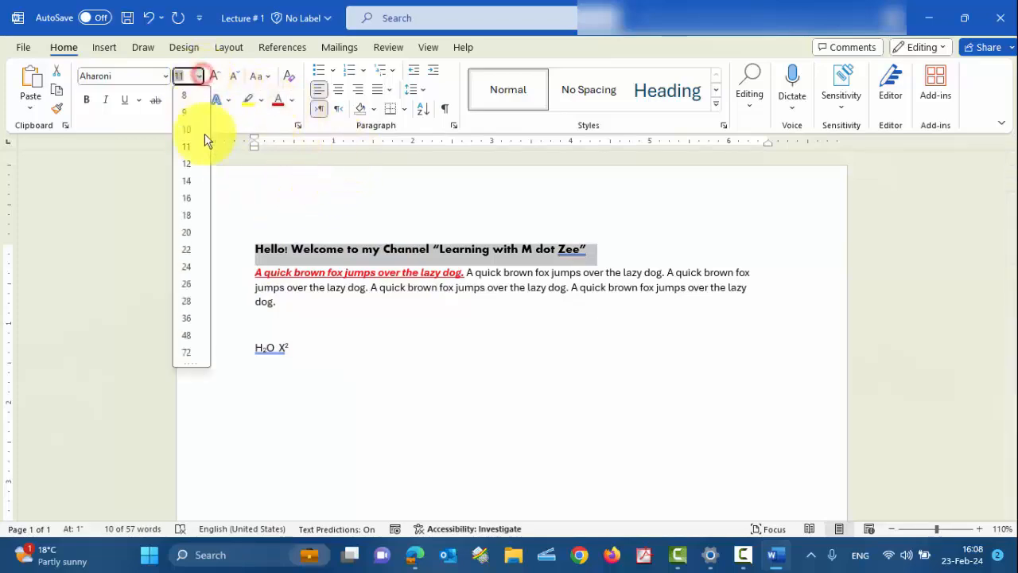
left_click(187, 237)
left_click(542, 253)
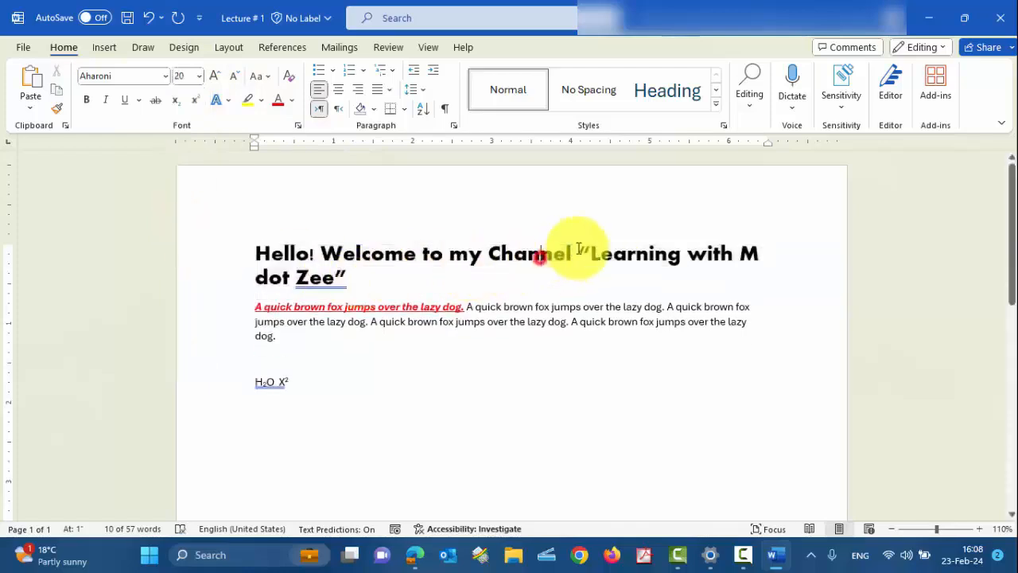
Shorten the heading to "Learning with M dot Zee" by deleting the greeting before it and both quotation marks
left_click_drag(589, 253, 267, 258)
key("BackSpace")
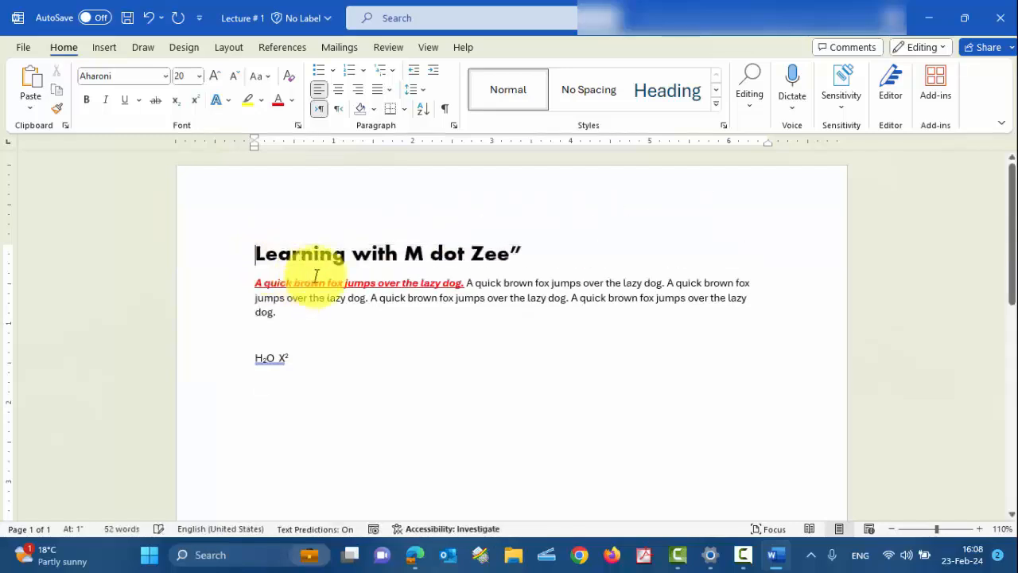
left_click(526, 251)
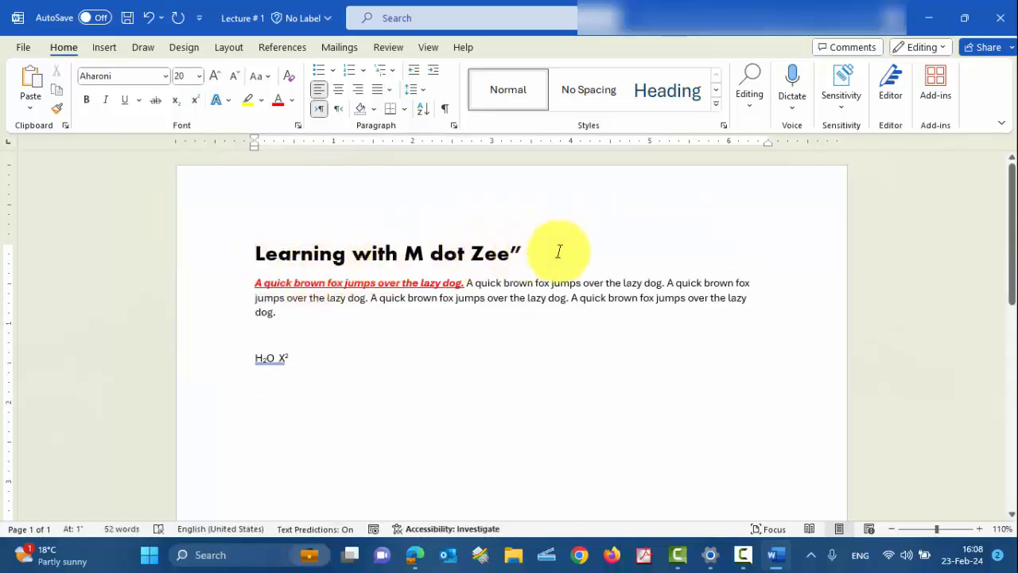
key("BackSpace")
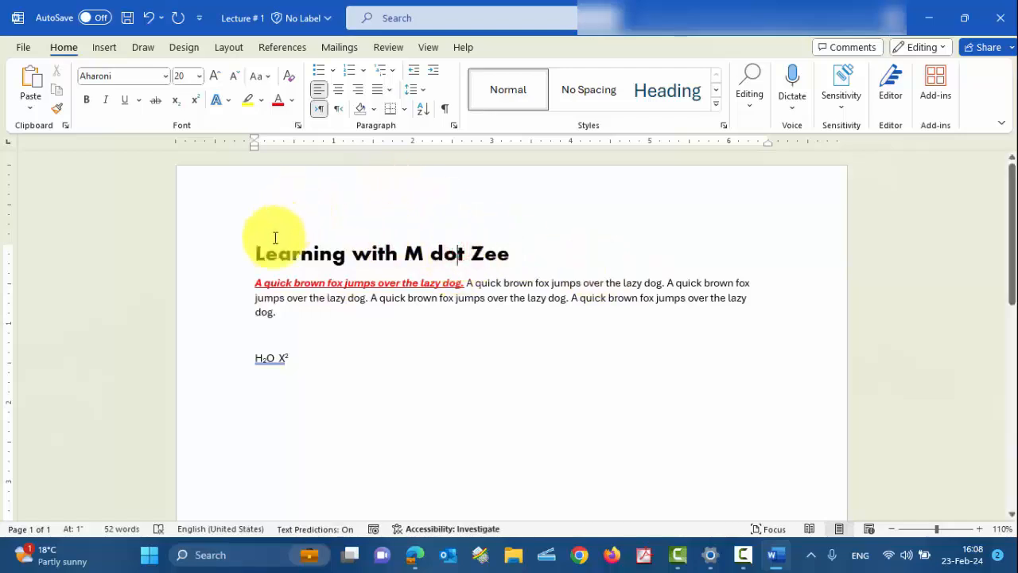
Apply the black-and-purple text effect preset to the whole heading
left_click_drag(254, 253, 505, 244)
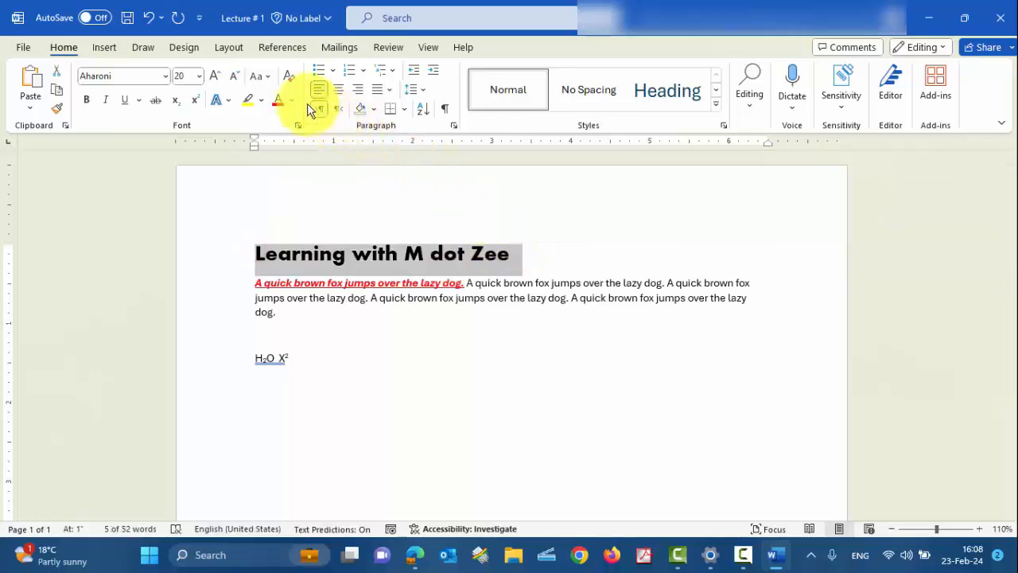
left_click(227, 101)
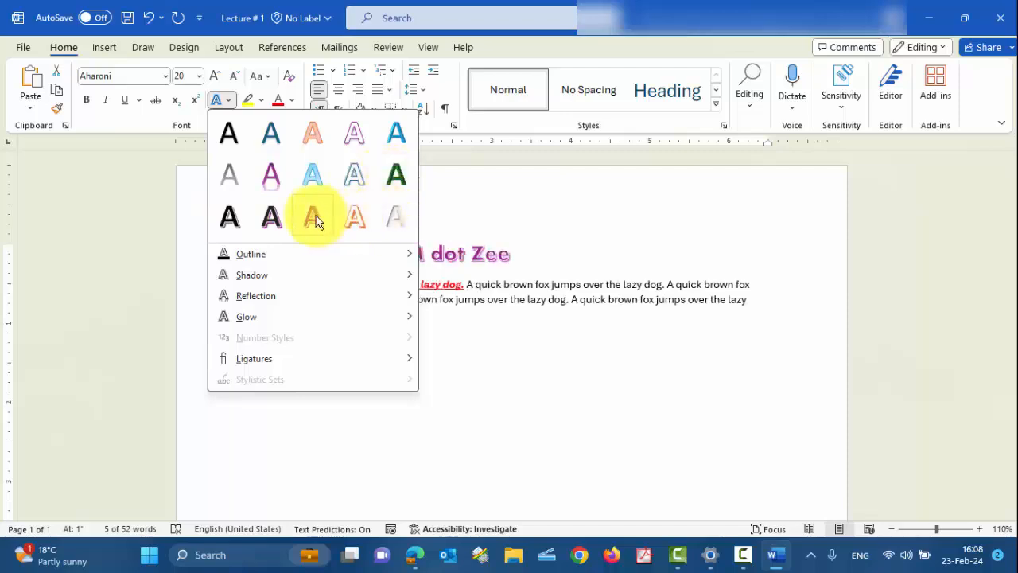
left_click(269, 217)
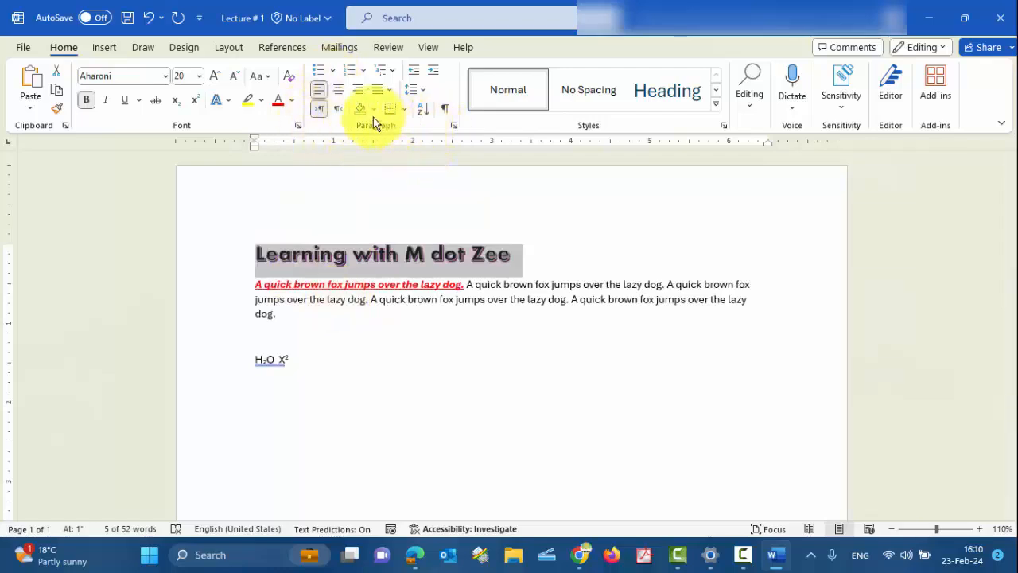
Try right alignment on the heading and leave it centred
left_click(339, 92)
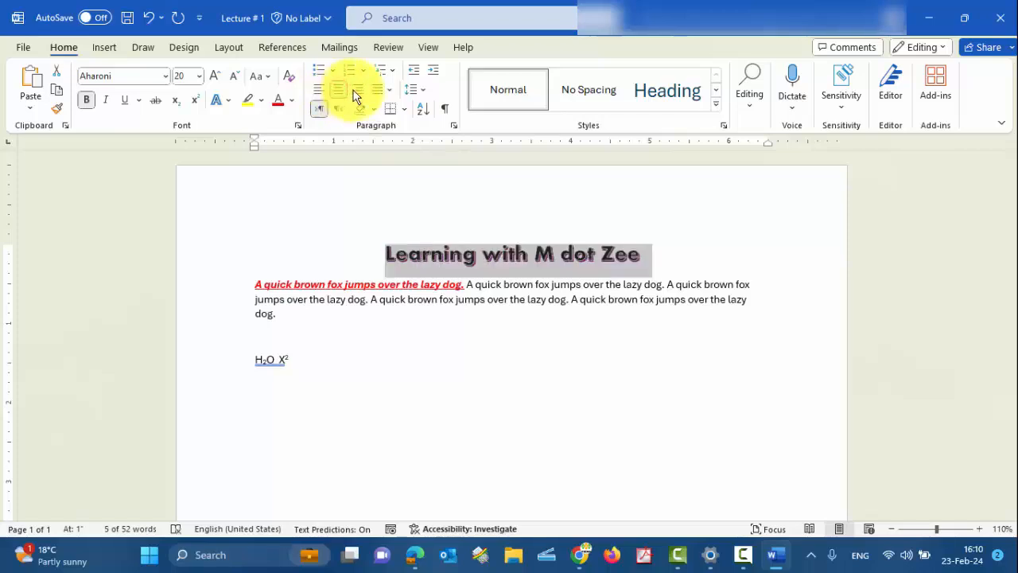
left_click(357, 94)
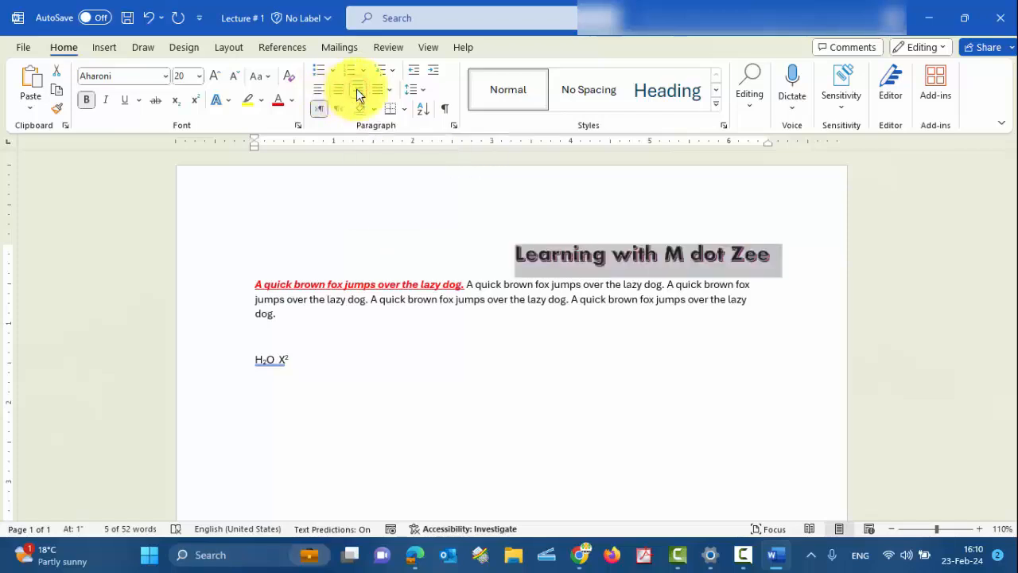
left_click(333, 89)
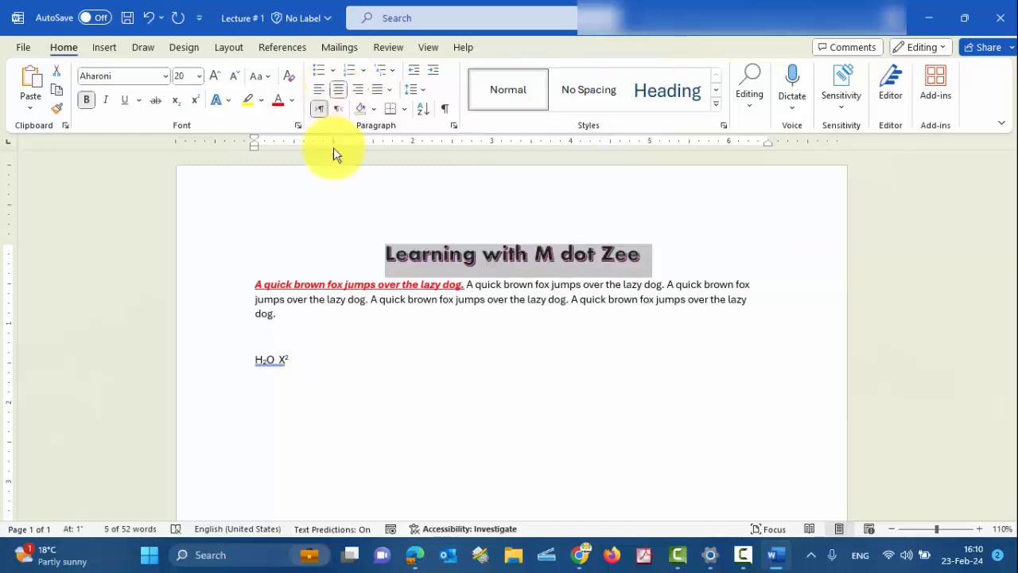
Extend the first paragraph with repeated pasted copies of "A quick brown fox jumps over the lazy dog."
left_click(350, 312)
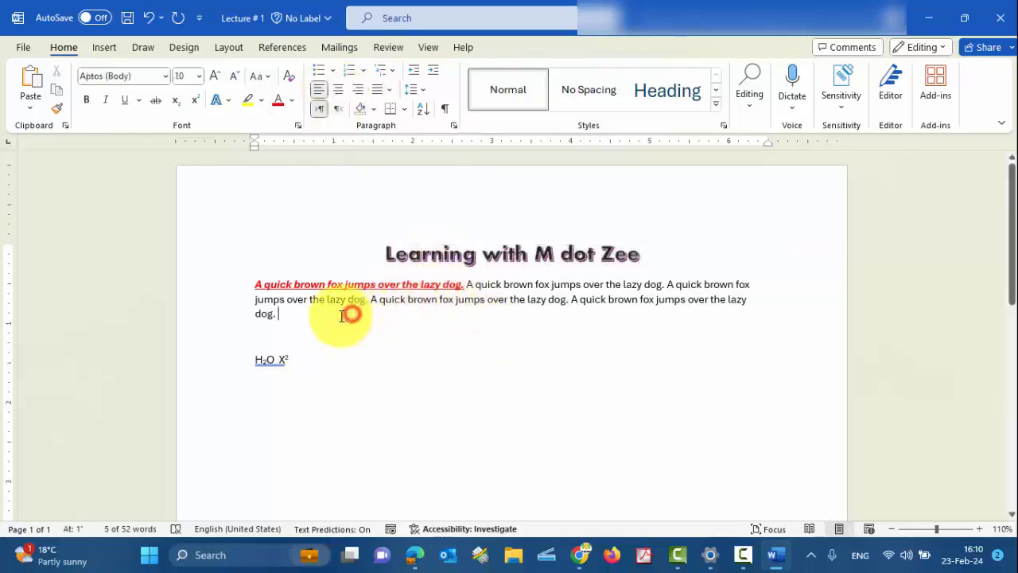
type("A quick brown fox jumps over the lazy dog.")
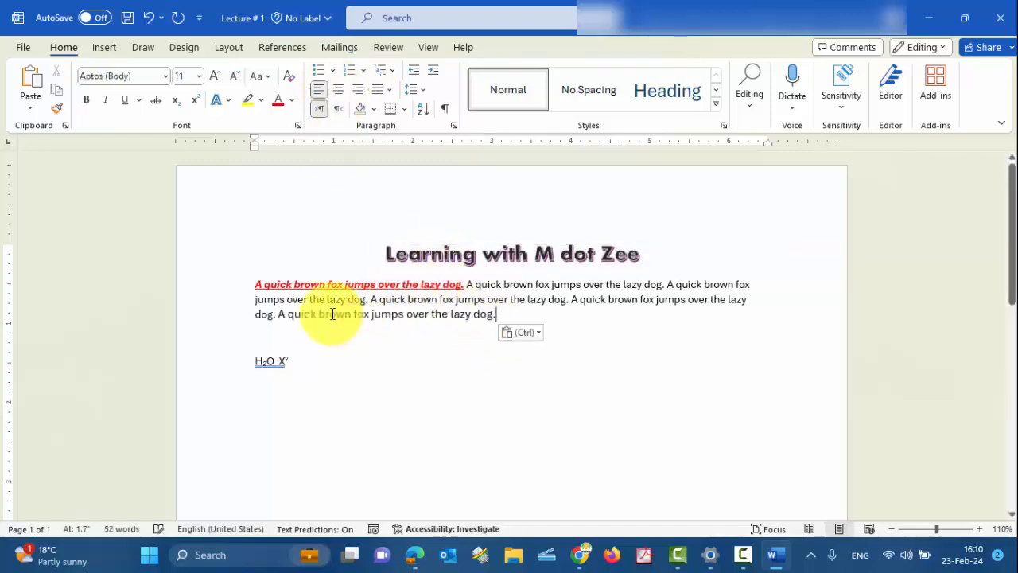
type("A quick brown fox jumps over the lazy dog.")
type("A quick brown fox jumps over the lazy dog.")
key("ctrl+v")
key("ctrl+v")
key("ctrl+v")
key("ctrl+v")
key("ctrl+v")
key("ctrl+v")
key("ctrl+v")
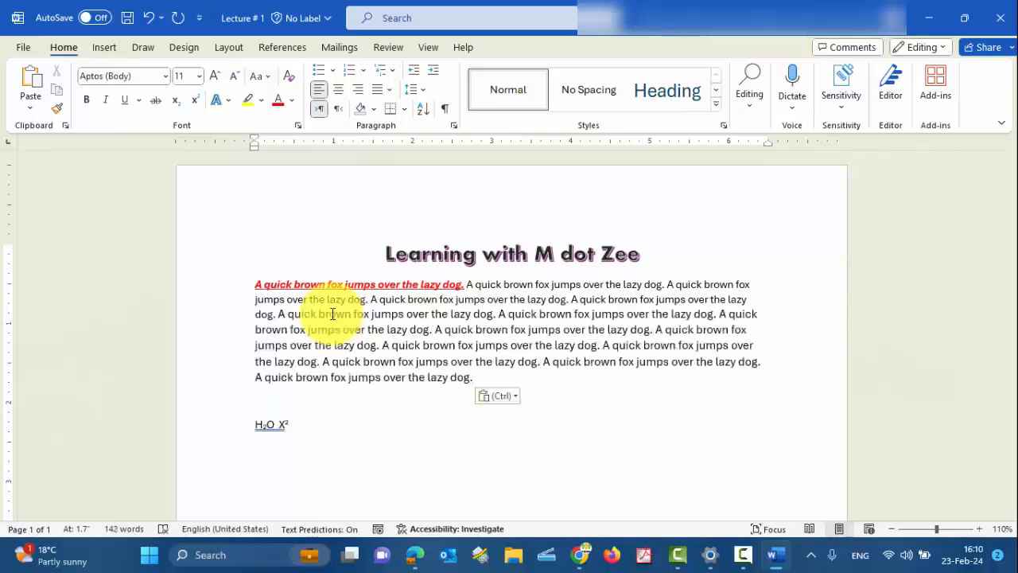
Add a second paragraph below the first, filled with repeated pasted copies of the fox sentence
key("Return")
key("ctrl+v")
key("ctrl+v")
key("ctrl+v")
key("ctrl+v")
key("ctrl+v")
key("ctrl+v")
key("ctrl+v")
key("ctrl+v")
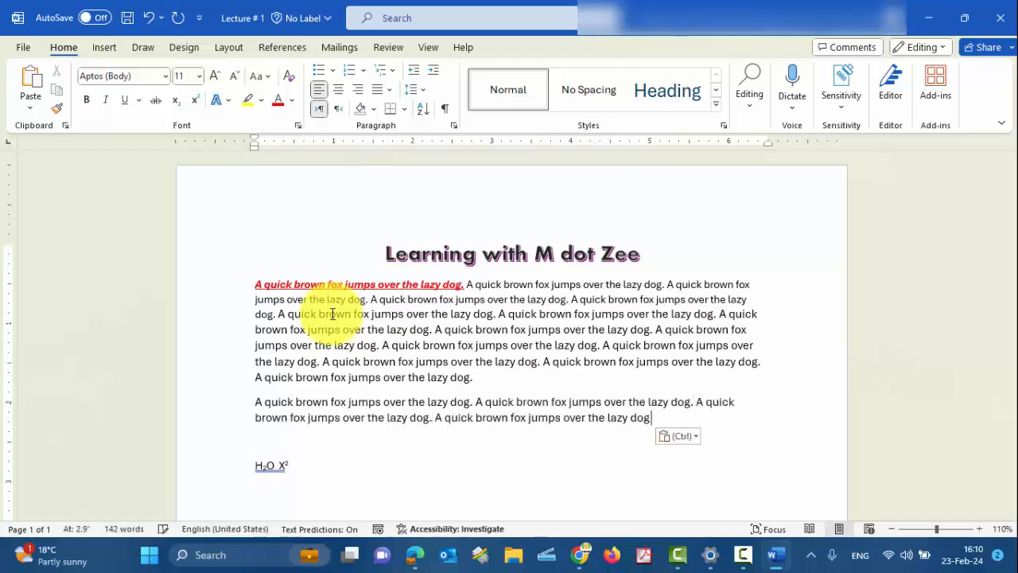
Leave a blank line after the second paragraph and paste the fox sentence repeatedly to form a third paragraph
key("Return")
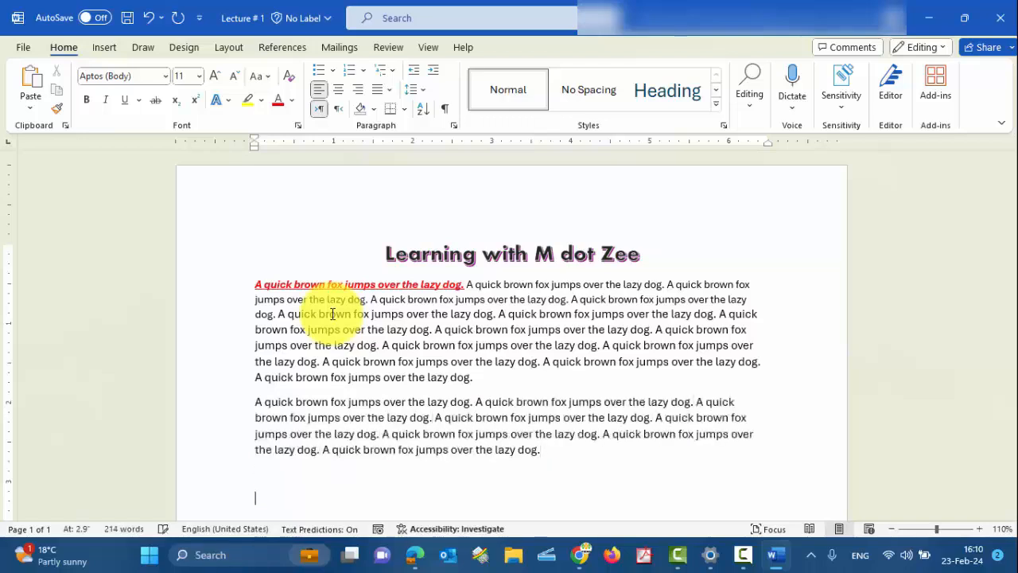
key("ctrl+v")
key("ctrl+v")
key("ctrl+v")
key("ctrl+v")
key("ctrl+v")
key("ctrl+v")
key("ctrl+v")
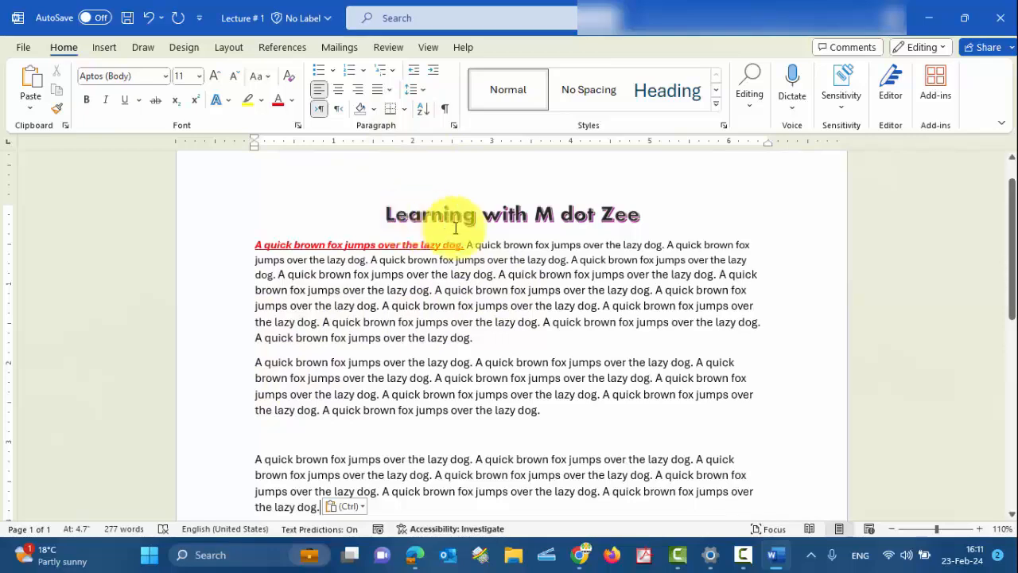
Justify the first fox paragraph using the plain Justify option
left_click_drag(489, 336, 233, 244)
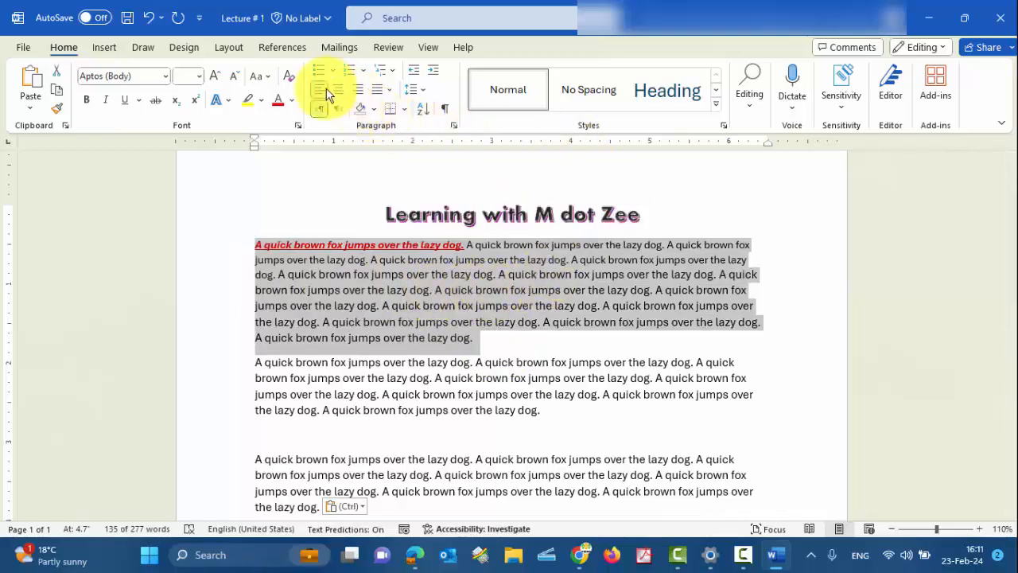
left_click(376, 91)
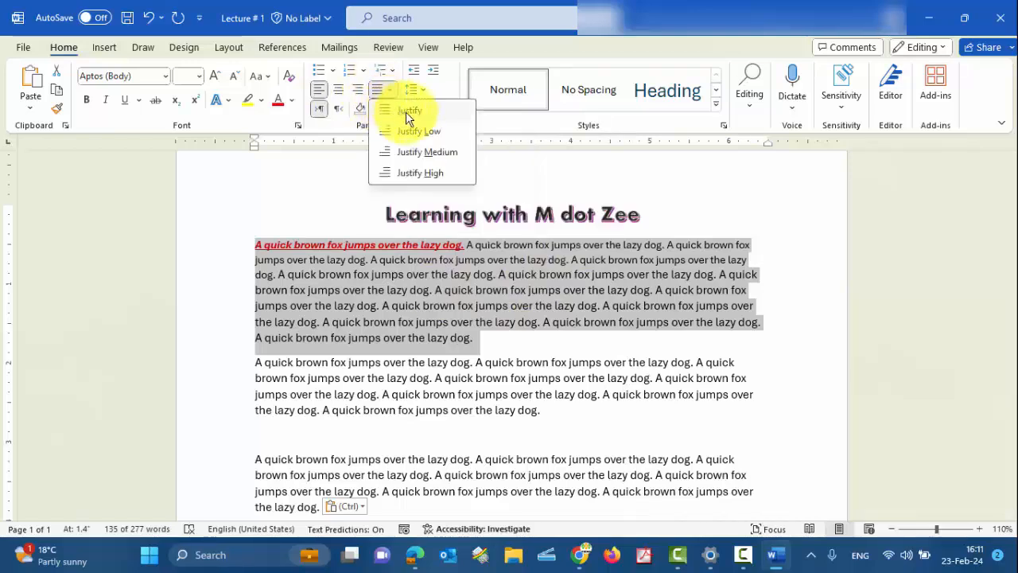
left_click(405, 111)
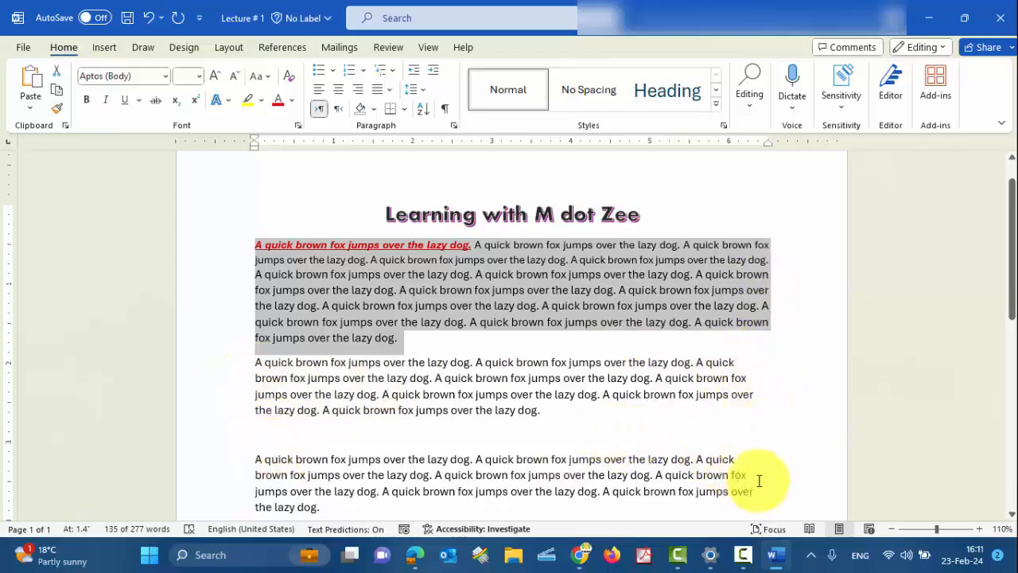
scroll(700, 358, "down", 1)
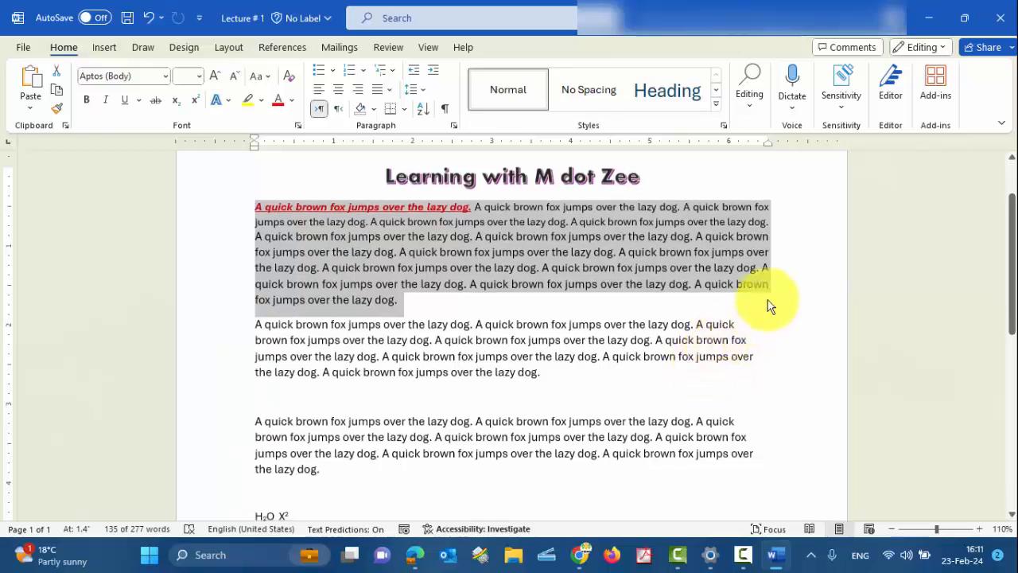
scroll(770, 307, "up", 1)
left_click(724, 312)
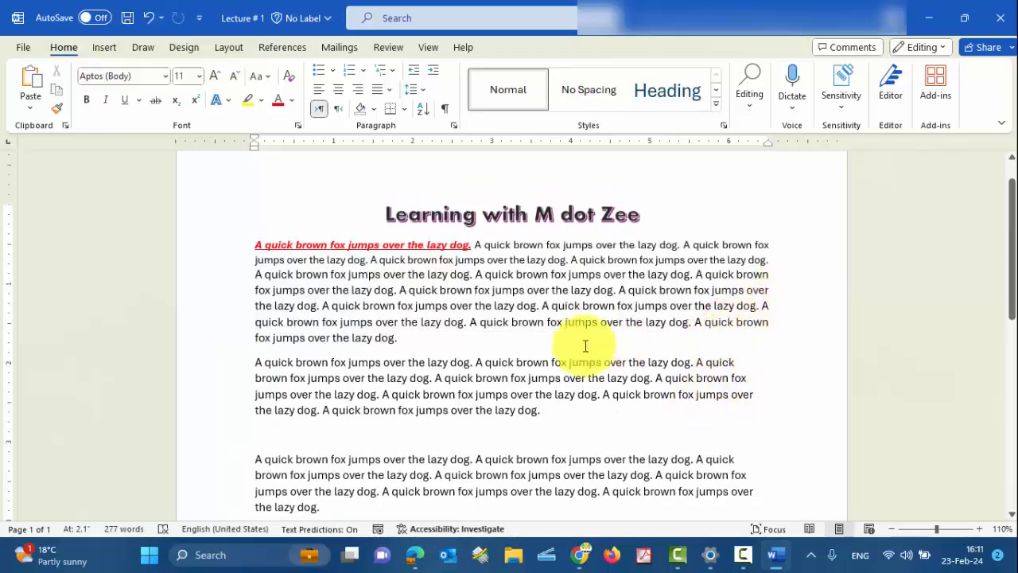
View the line spacing options for the first paragraph, and try right-to-left text direction on it before restoring left-to-right
left_click(494, 338)
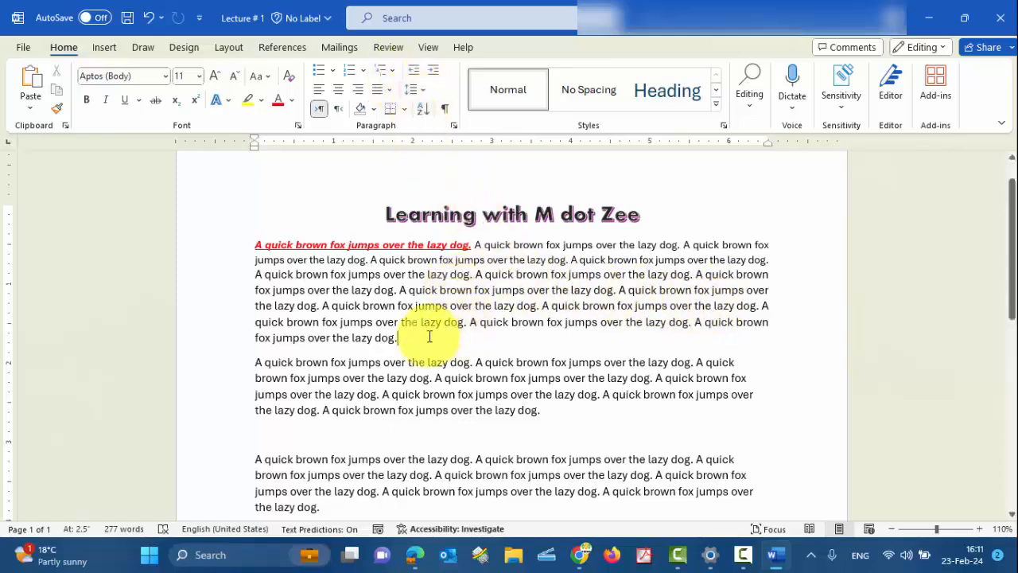
left_click_drag(422, 337, 296, 245)
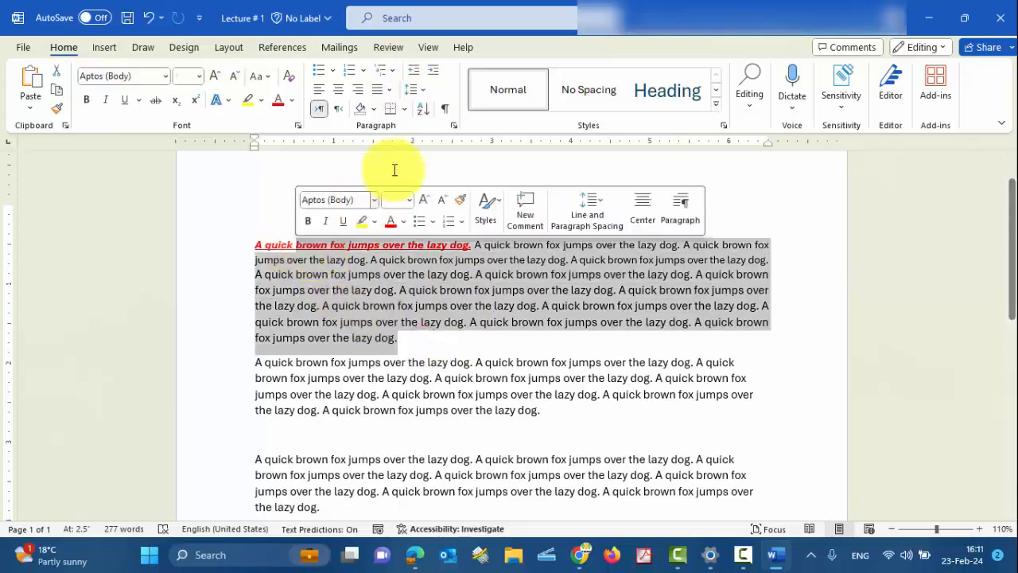
left_click(422, 90)
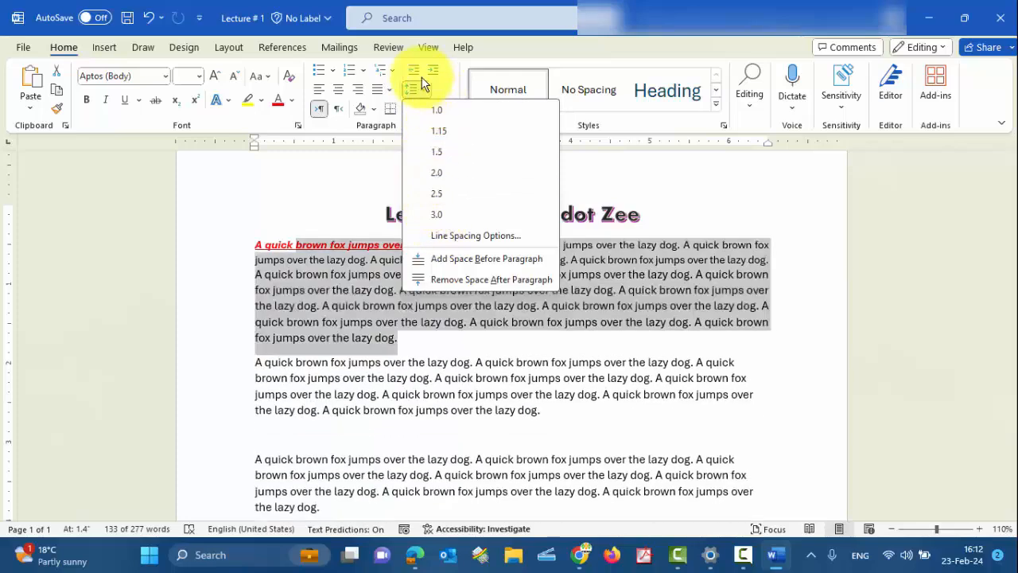
left_click(420, 94)
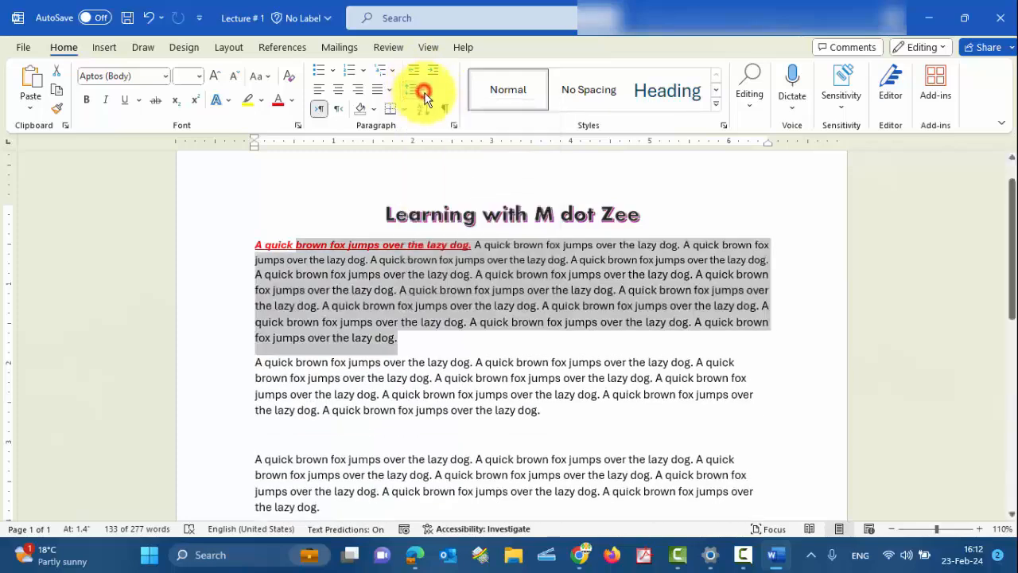
left_click(337, 110)
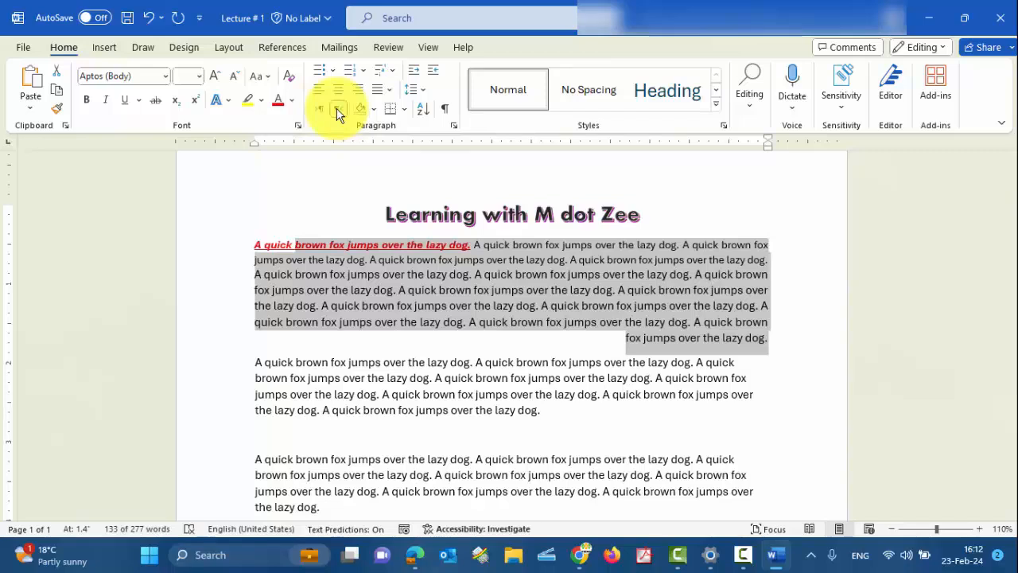
left_click(320, 108)
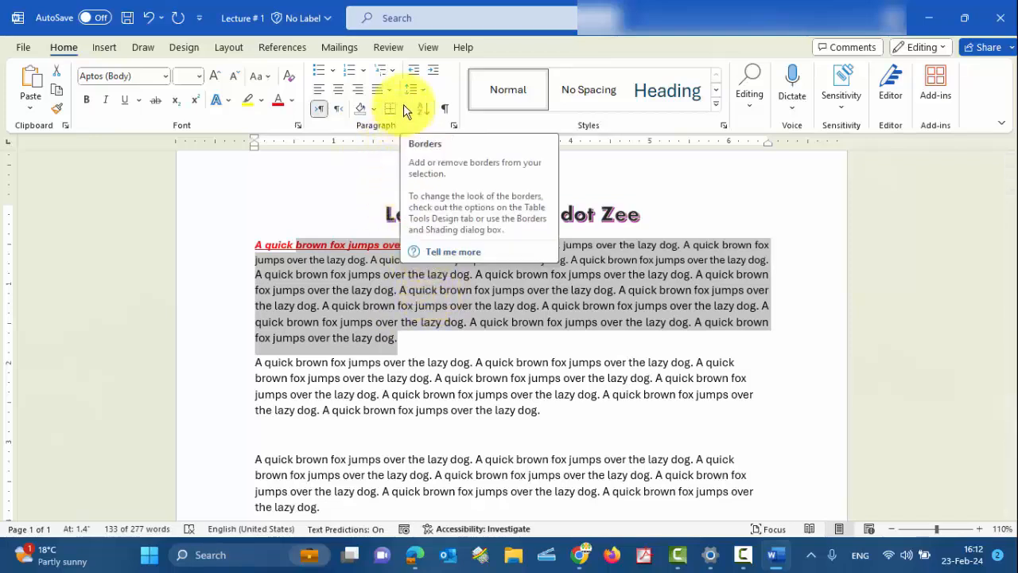
Select the whole first paragraph and shade its background with a blue theme colour
left_click(348, 276)
left_click_drag(349, 276, 242, 243)
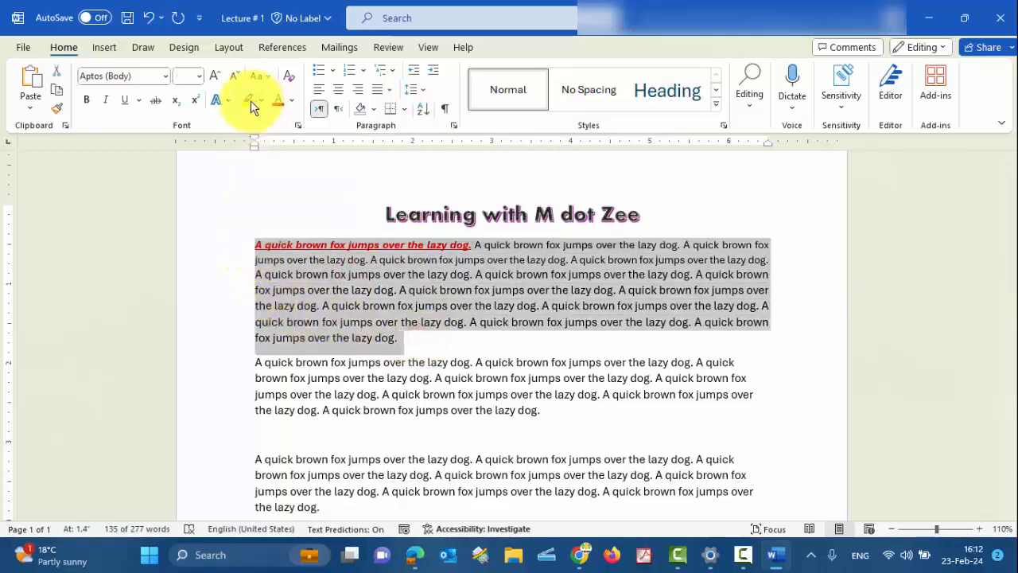
left_click(373, 113)
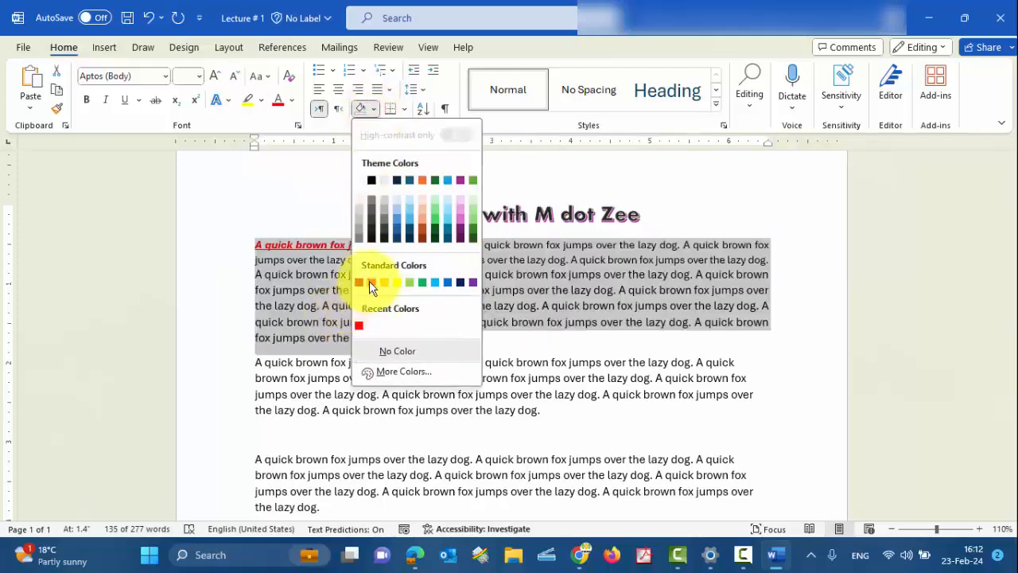
left_click(393, 216)
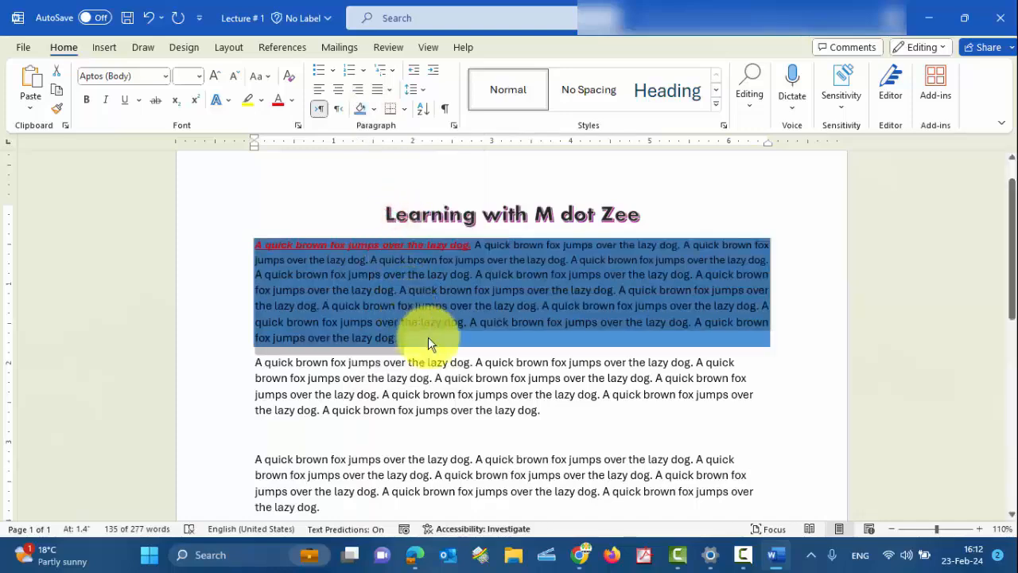
left_click(404, 285)
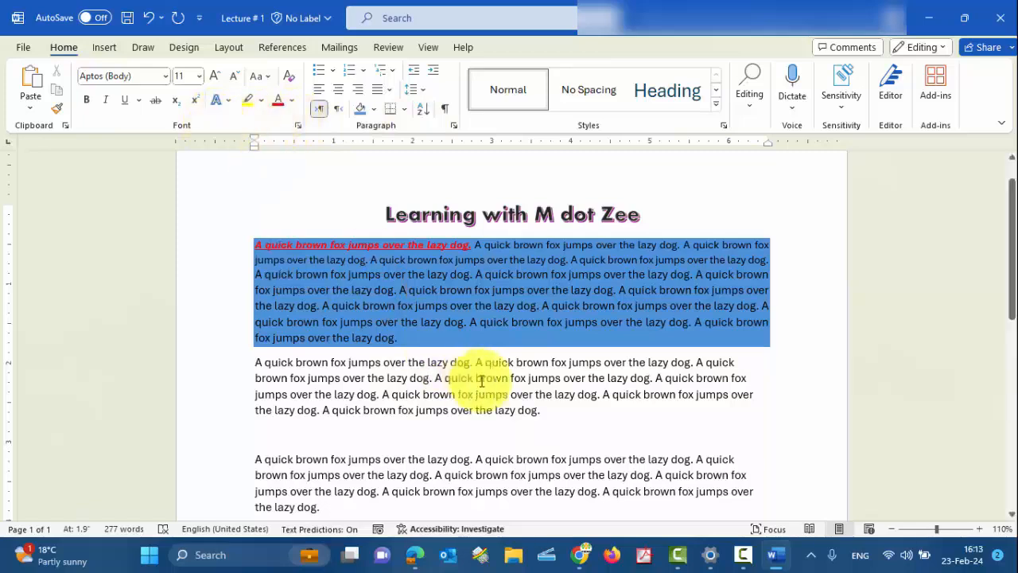
Highlight the whole second fox paragraph in yellow
left_click_drag(540, 410, 253, 362)
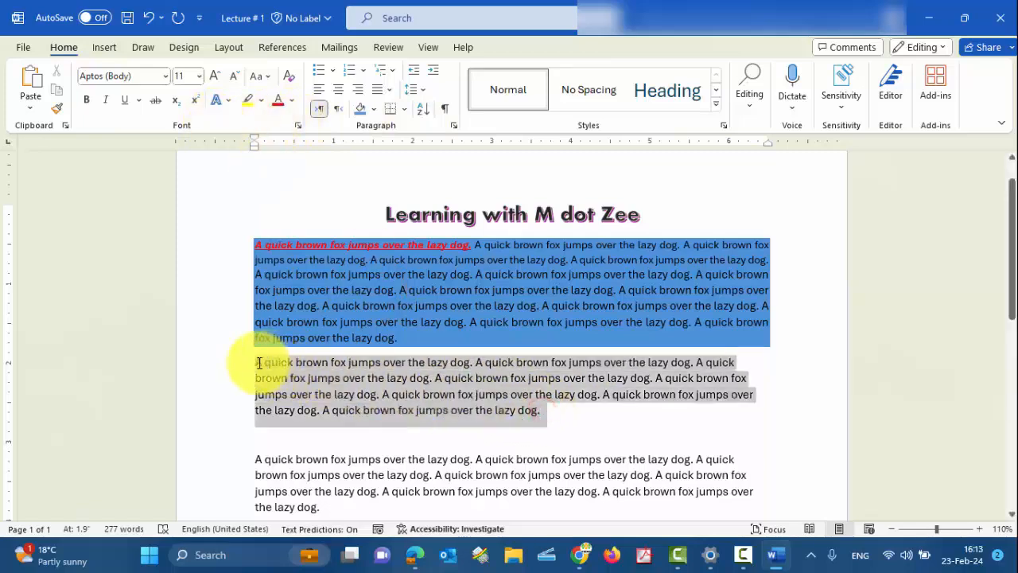
left_click(248, 101)
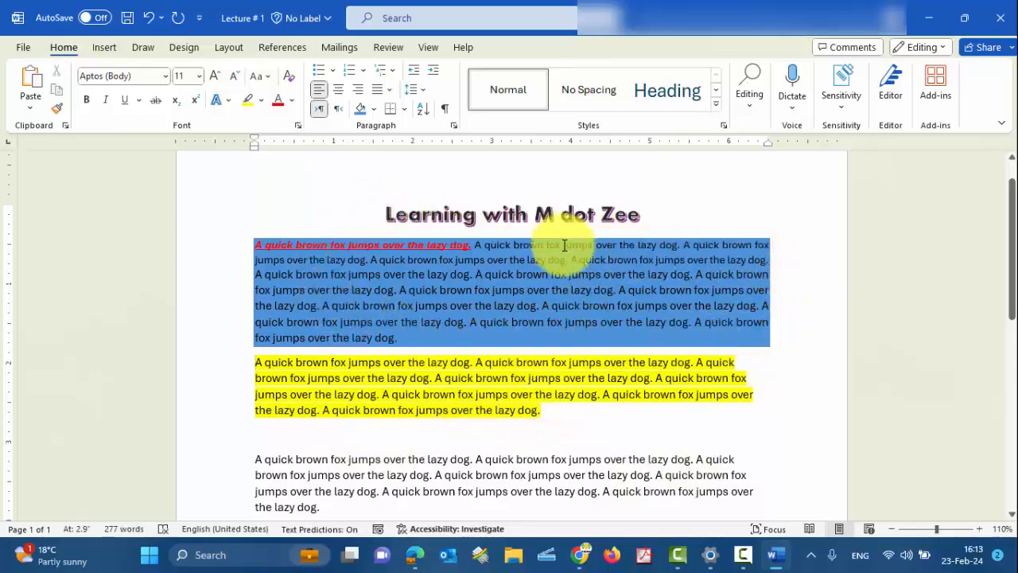
Set the line spacing of the first and second fox paragraphs to 2.0
left_click_drag(539, 282, 551, 393)
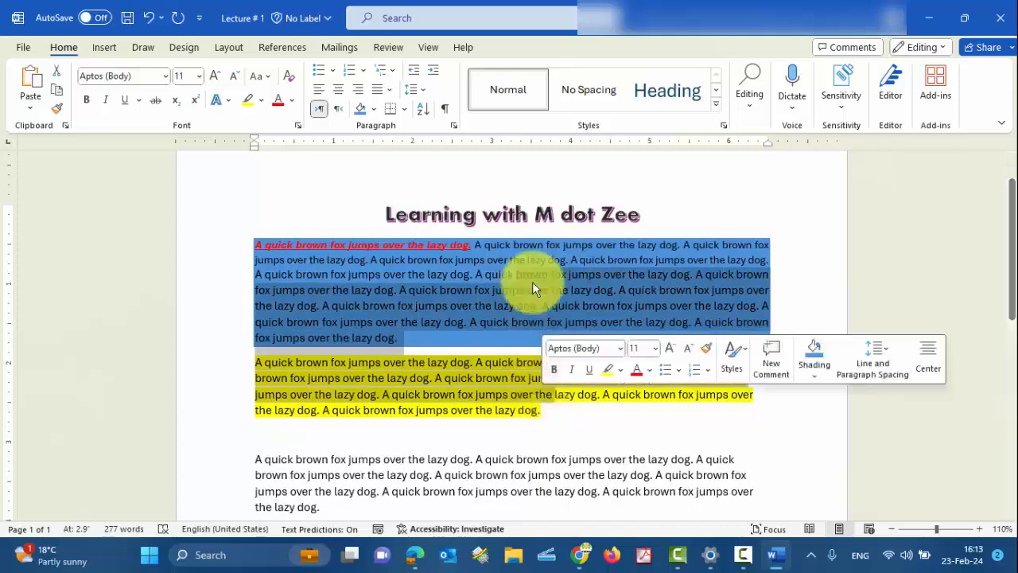
left_click(413, 90)
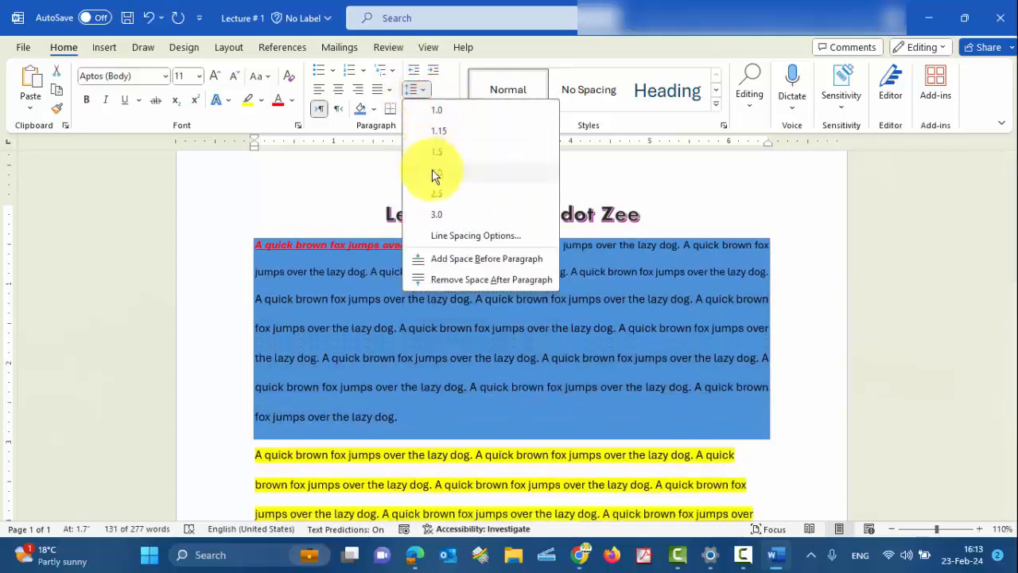
left_click(436, 175)
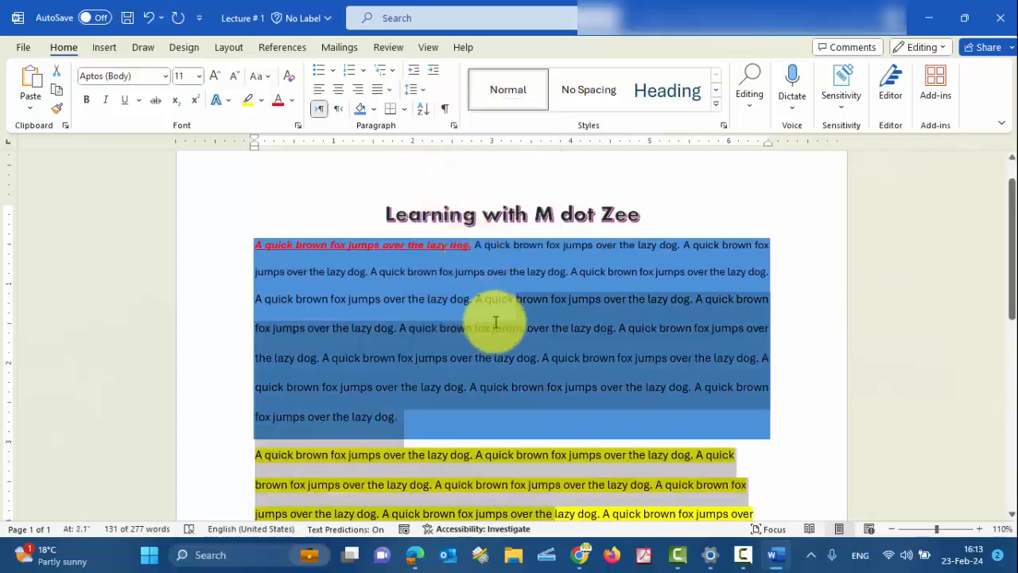
left_click(496, 326)
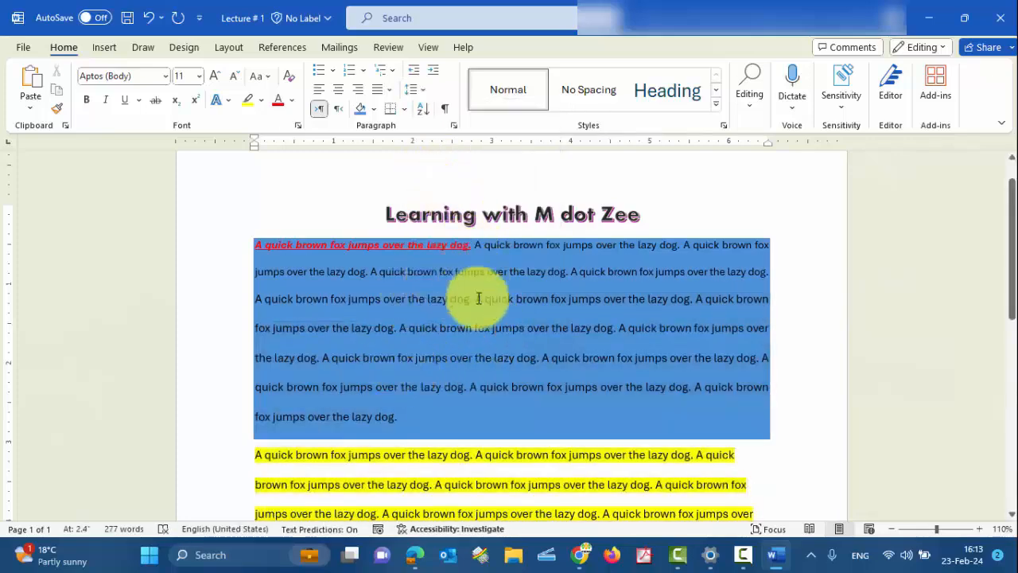
scroll(521, 319, "down", 3)
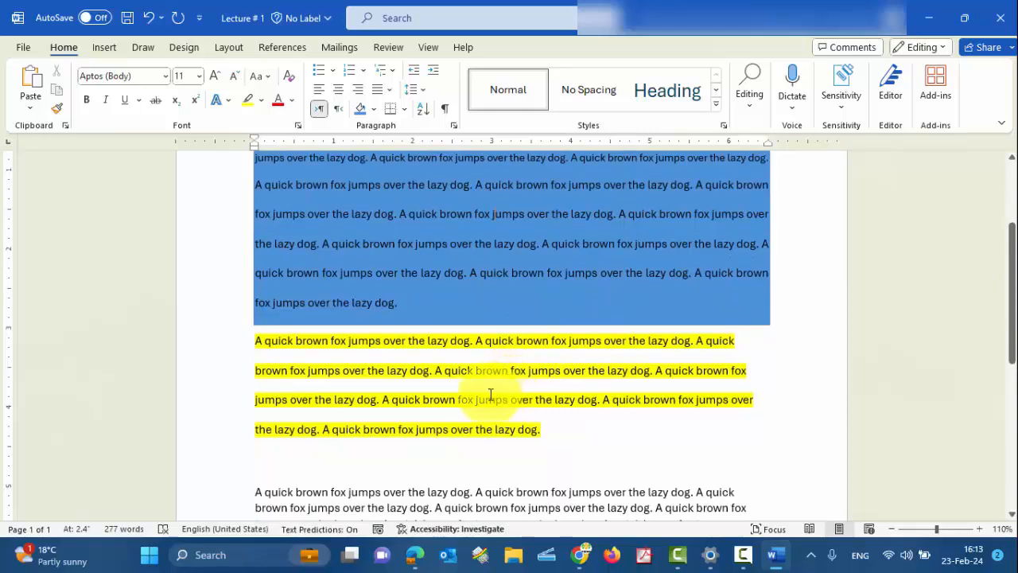
Undo the line spacing change on the first and second paragraphs
left_click_drag(540, 431, 265, 352)
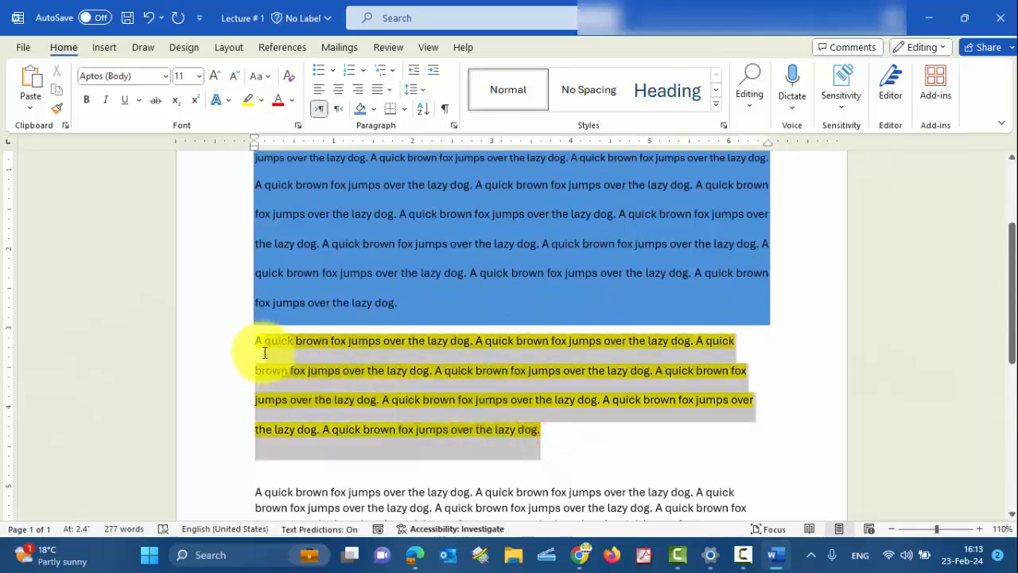
left_click(294, 340)
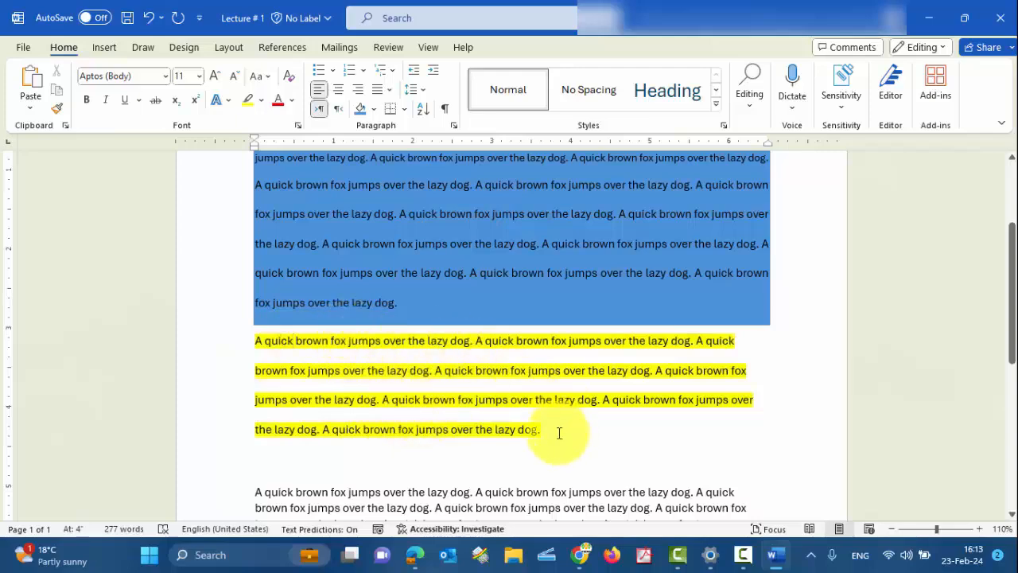
left_click_drag(559, 432, 328, 158)
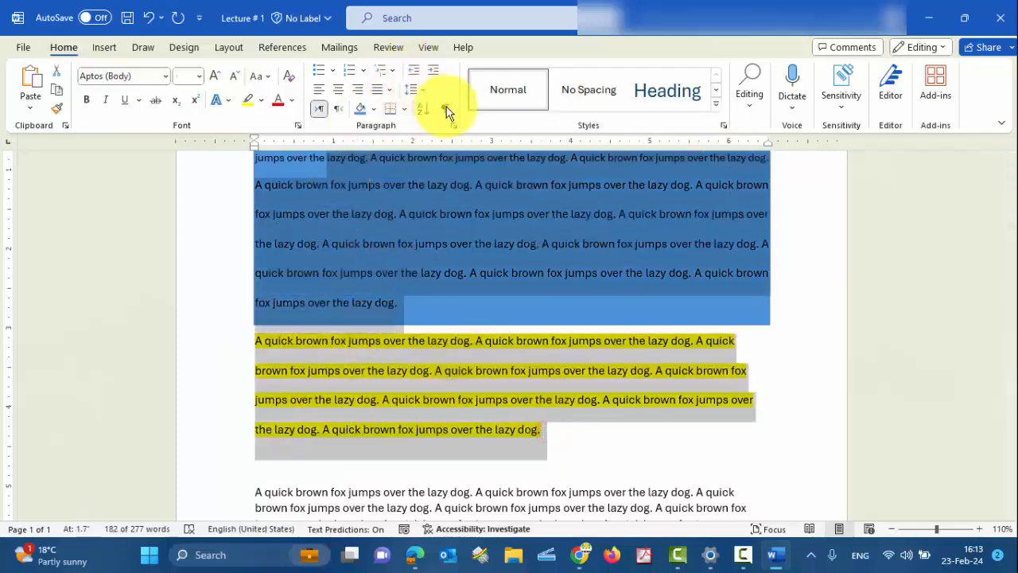
key("ctrl+z")
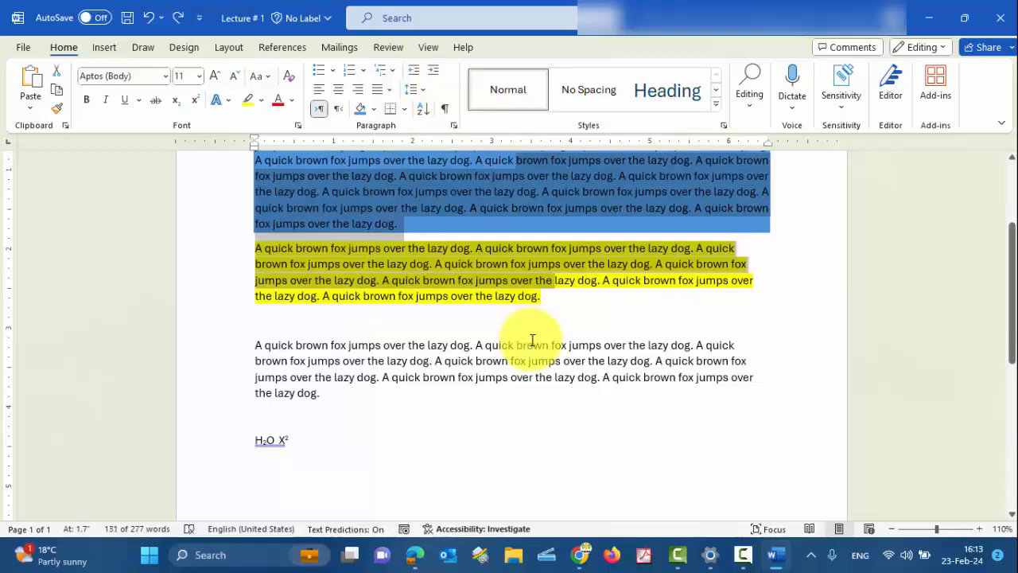
scroll(532, 339, "up", 3)
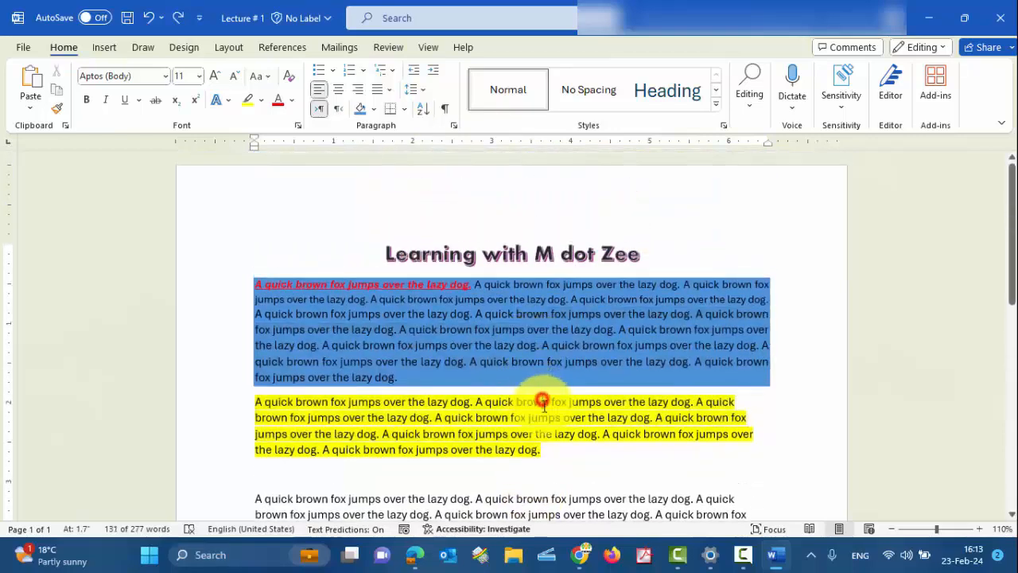
left_click(542, 400)
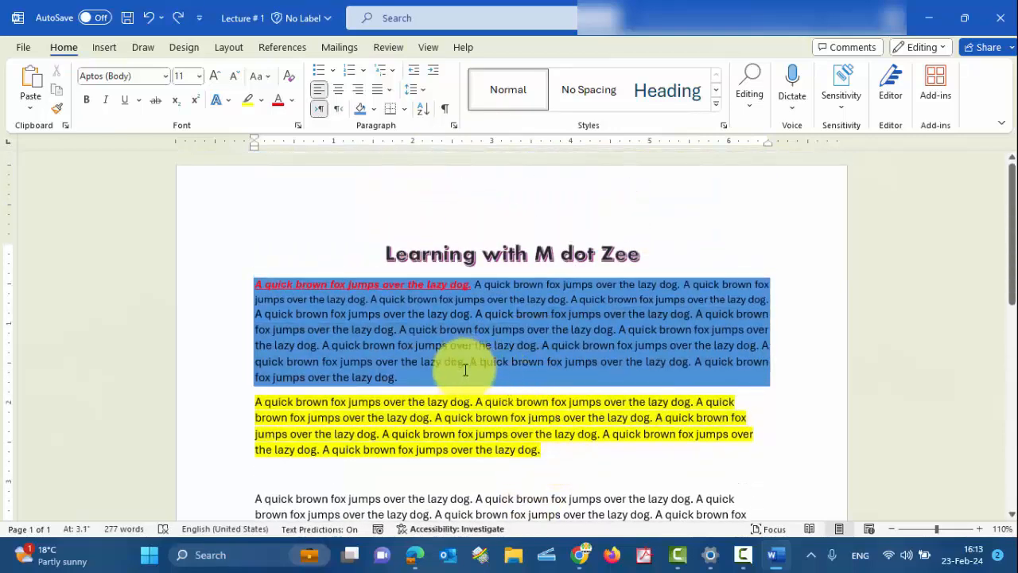
Try outside borders on part of the first paragraph, and put an outside border around the whole paragraph
left_click_drag(464, 362, 205, 280)
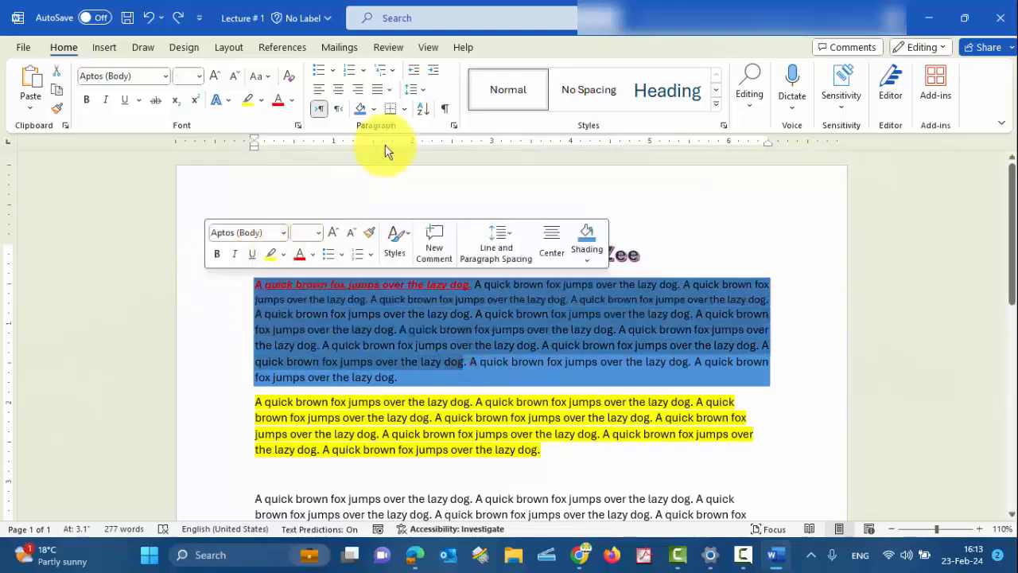
left_click(406, 112)
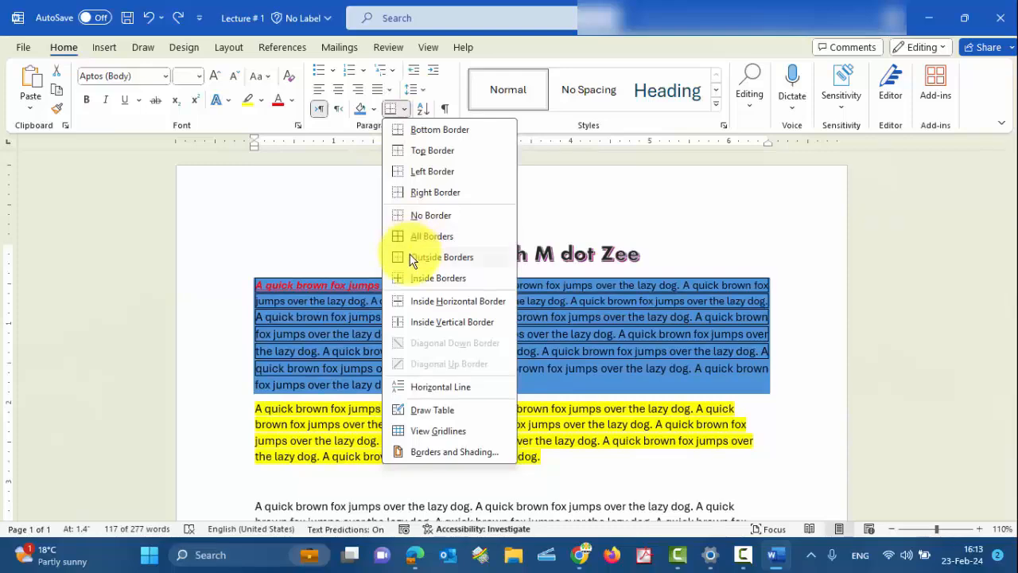
left_click(410, 260)
left_click(438, 382)
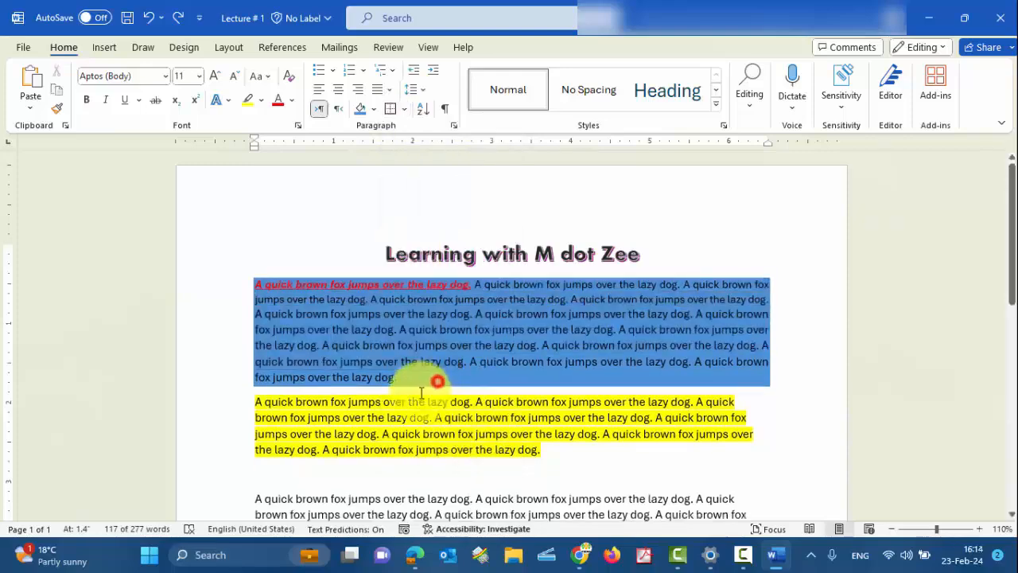
left_click_drag(412, 384, 223, 287)
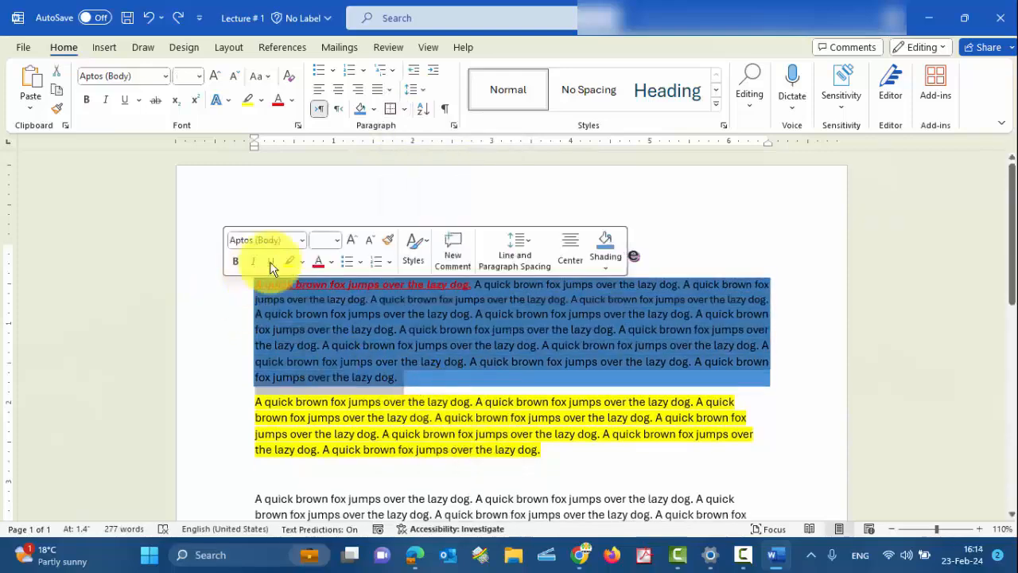
left_click(391, 110)
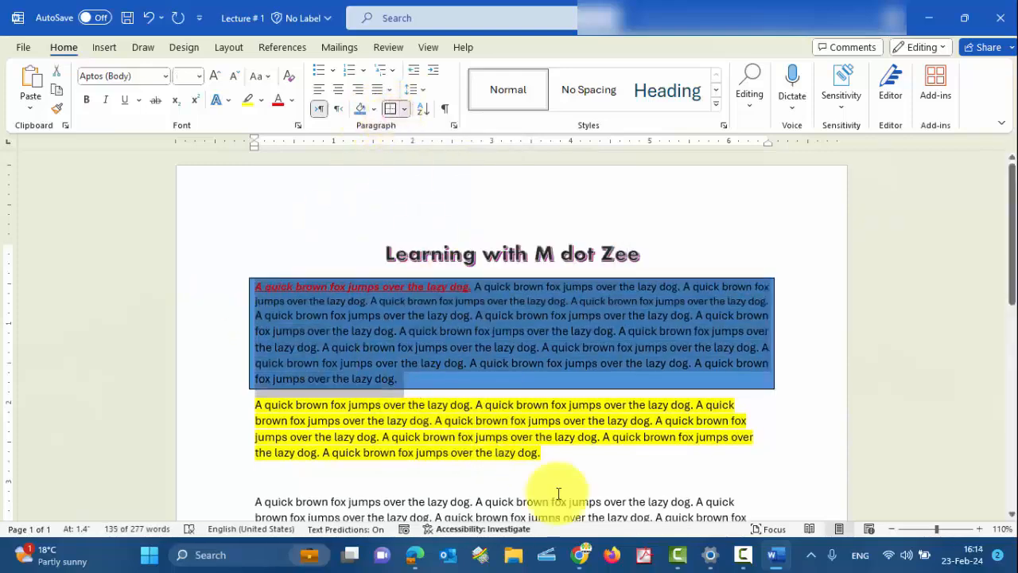
Apply the same outside border to the yellow-highlighted second paragraph
left_click_drag(566, 460, 245, 404)
left_click(391, 110)
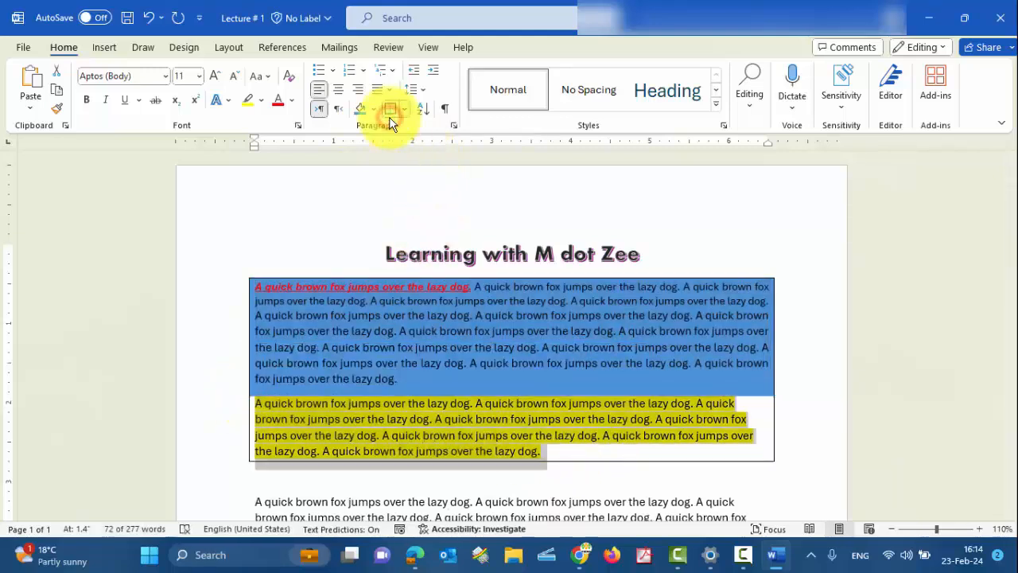
left_click(579, 356)
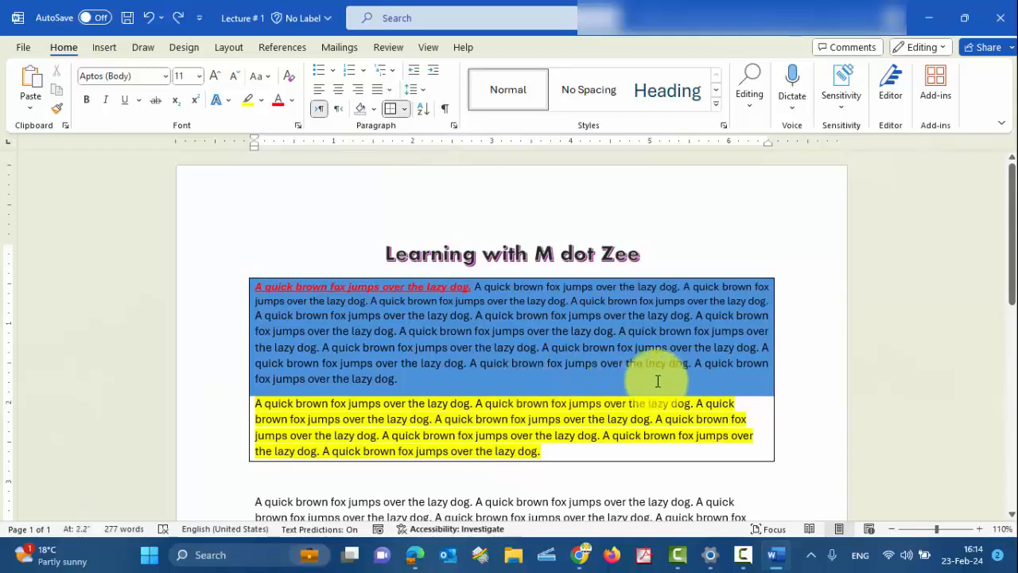
Remove the blue background shading from the whole first paragraph
left_click_drag(403, 383, 223, 289)
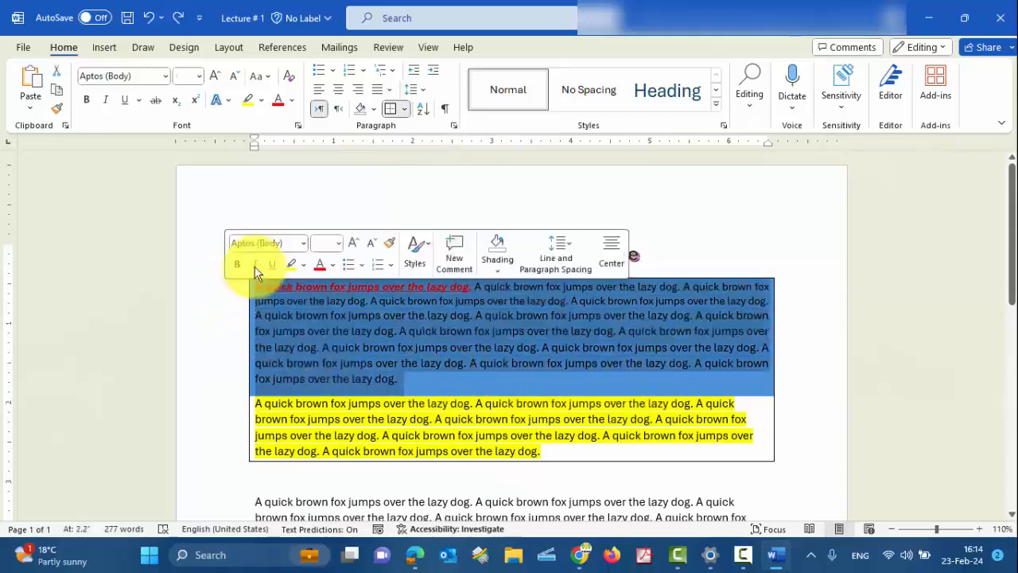
left_click(373, 109)
left_click(421, 354)
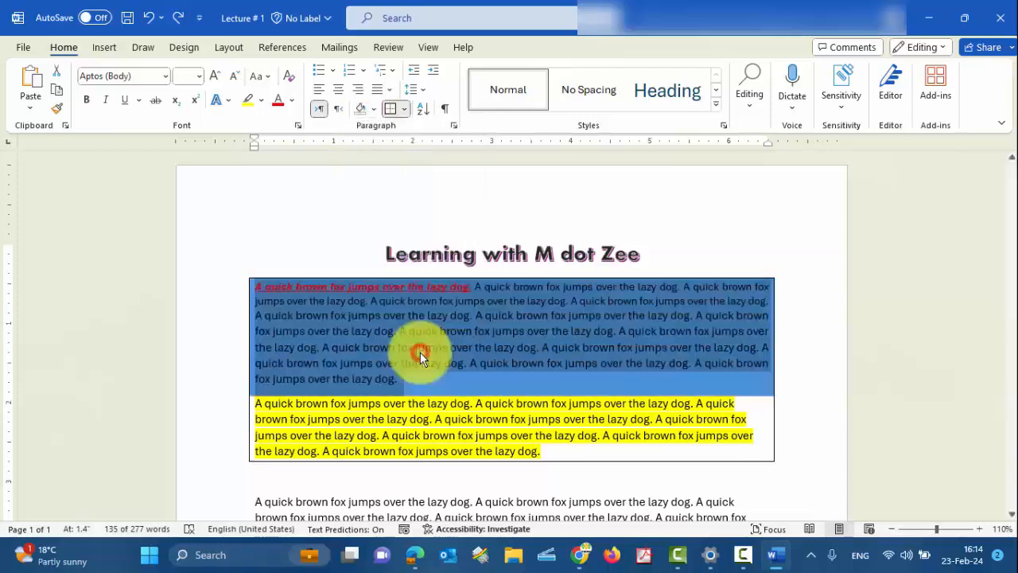
Remove the yellow highlight from the second paragraph by setting its highlight to No Color
mouse_move(582, 454)
left_mouse_down()
mouse_move(268, 391)
mouse_move(246, 405)
left_mouse_up()
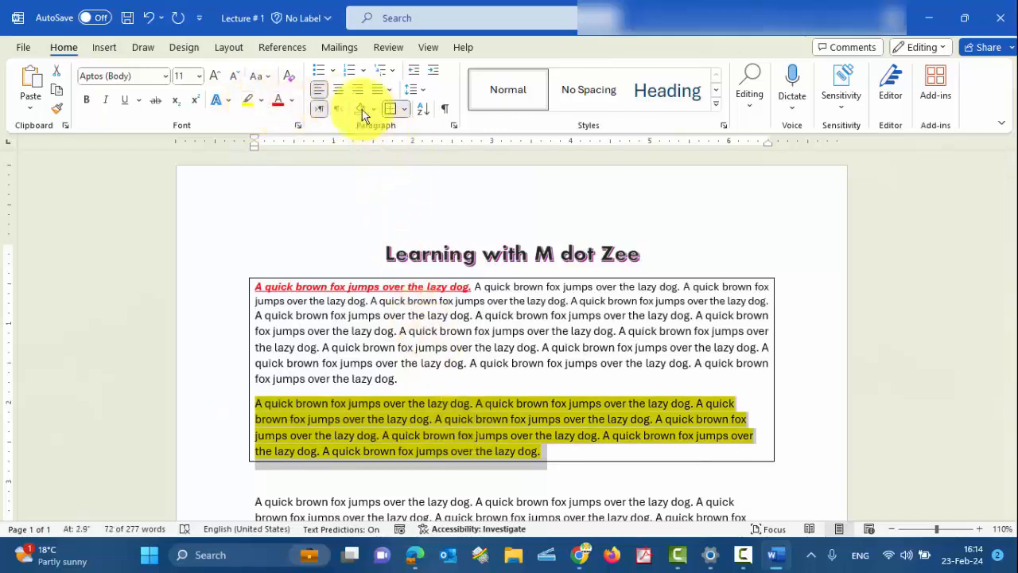
left_click(260, 99)
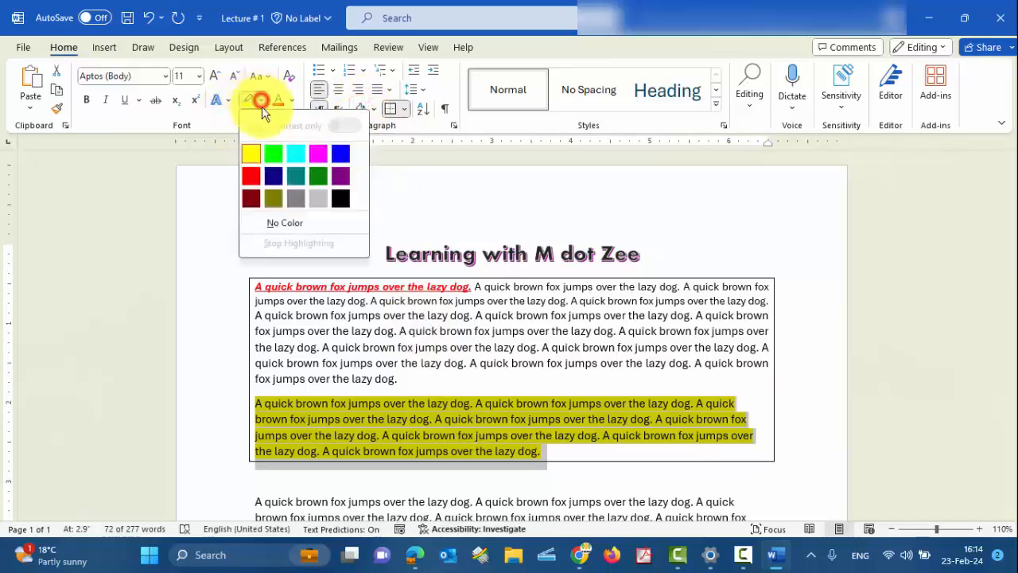
left_click(294, 226)
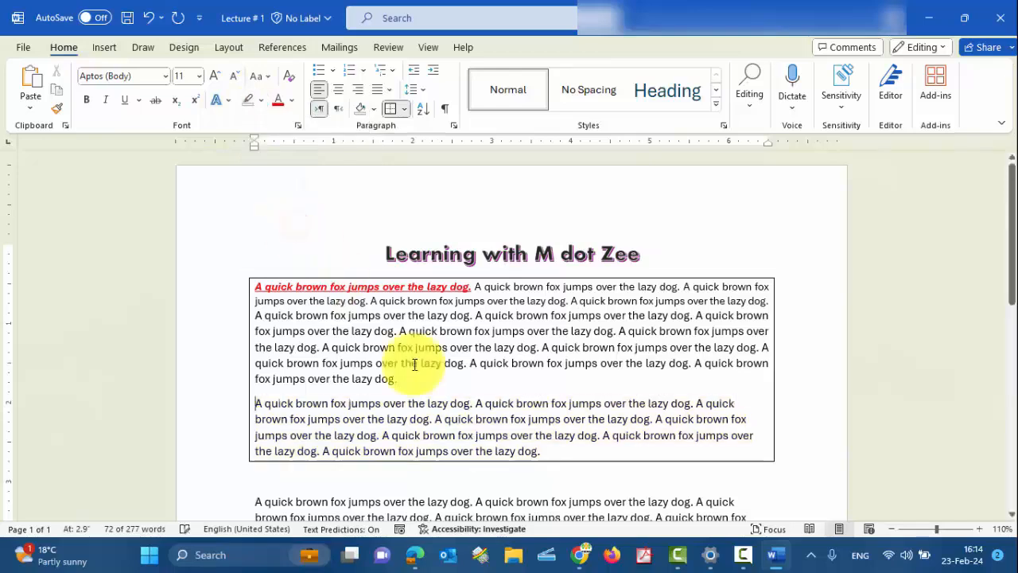
left_click(500, 457)
left_click(430, 363)
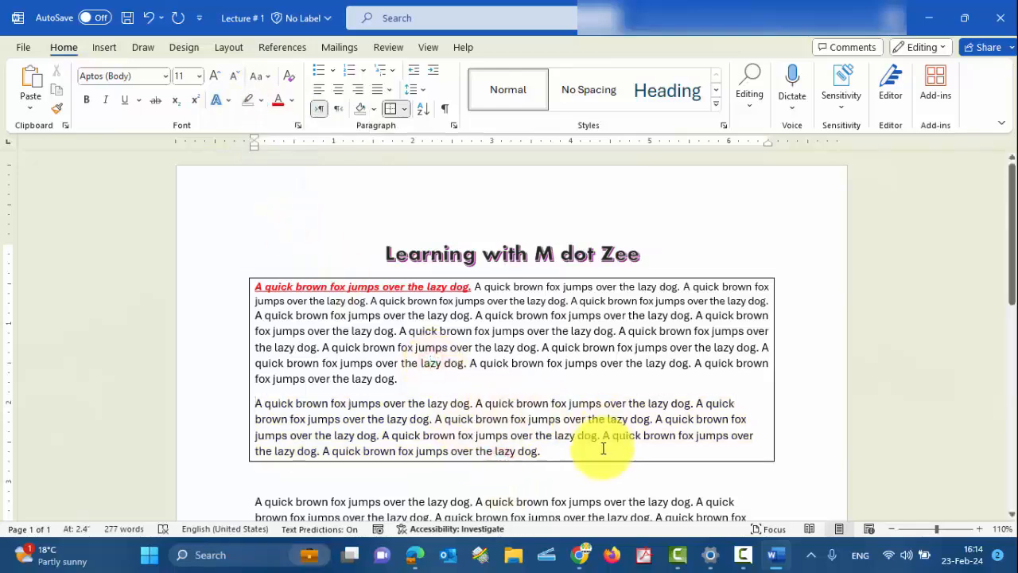
Remove the borders from the first and second paragraphs with the No Border option
left_click_drag(602, 443, 253, 274)
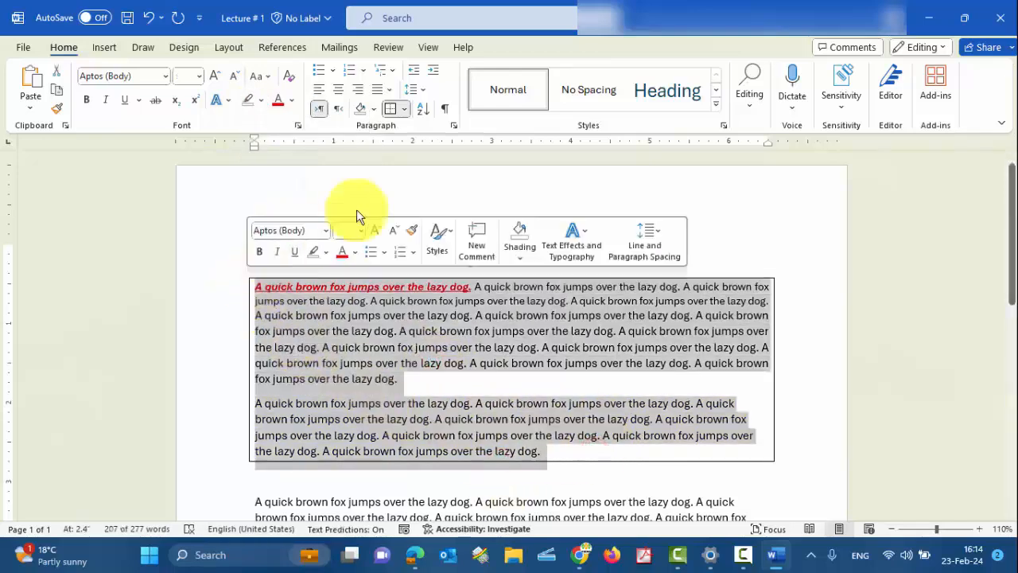
left_click(405, 110)
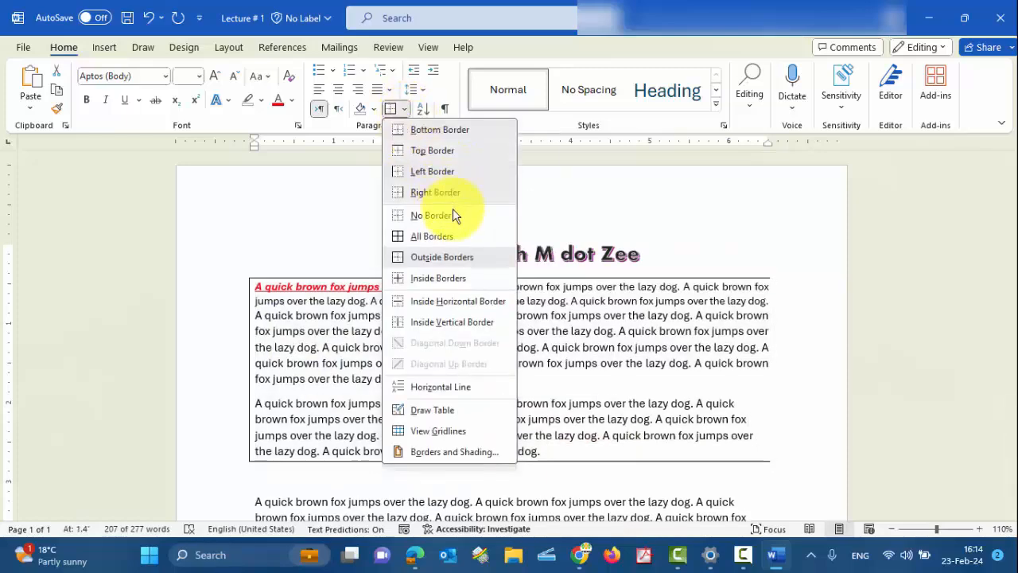
left_click(446, 219)
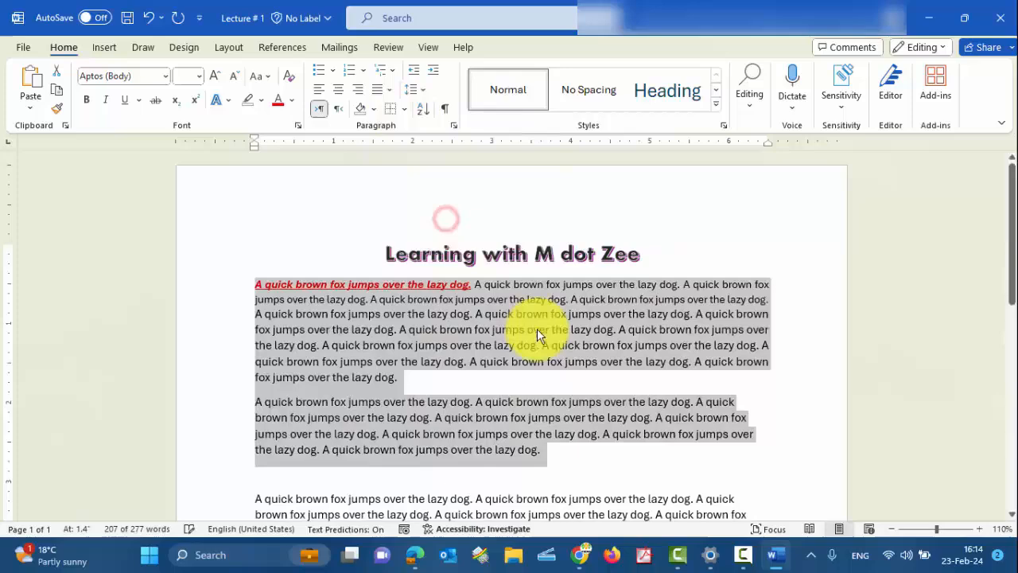
left_click(524, 384)
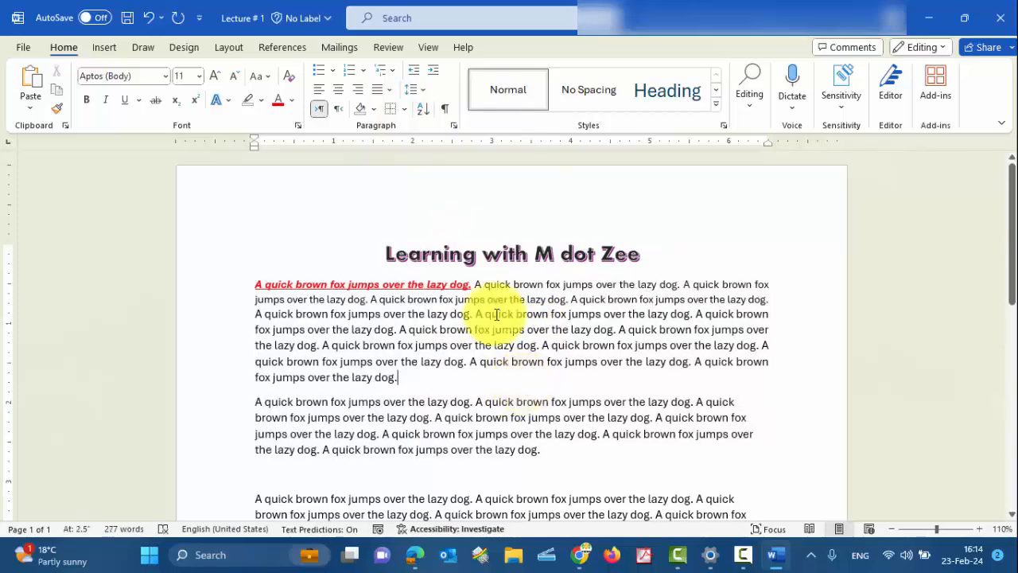
Save the Lecture # 1 document and close it
scroll(496, 315, "down", 3, "ctrl")
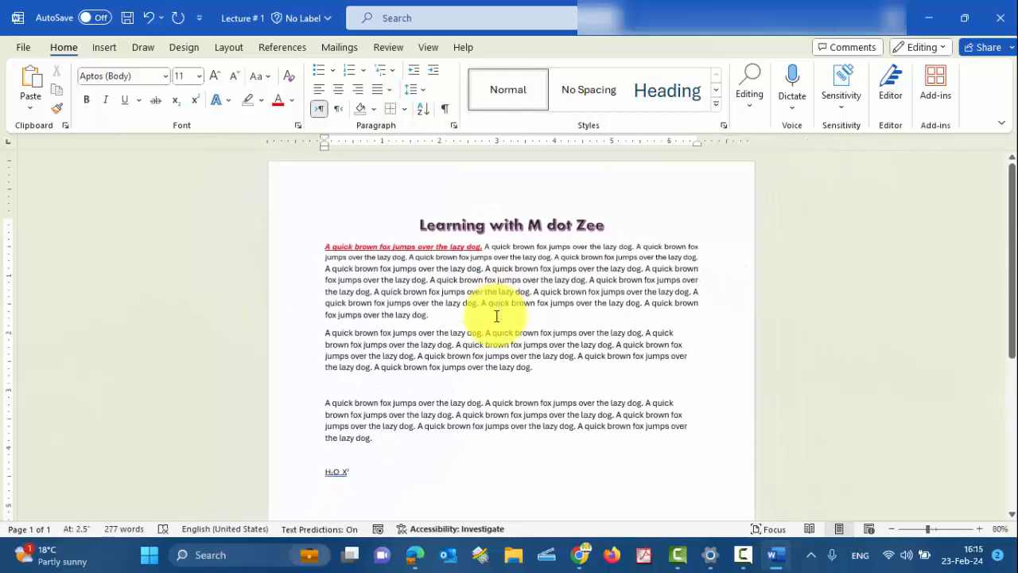
left_click(497, 316)
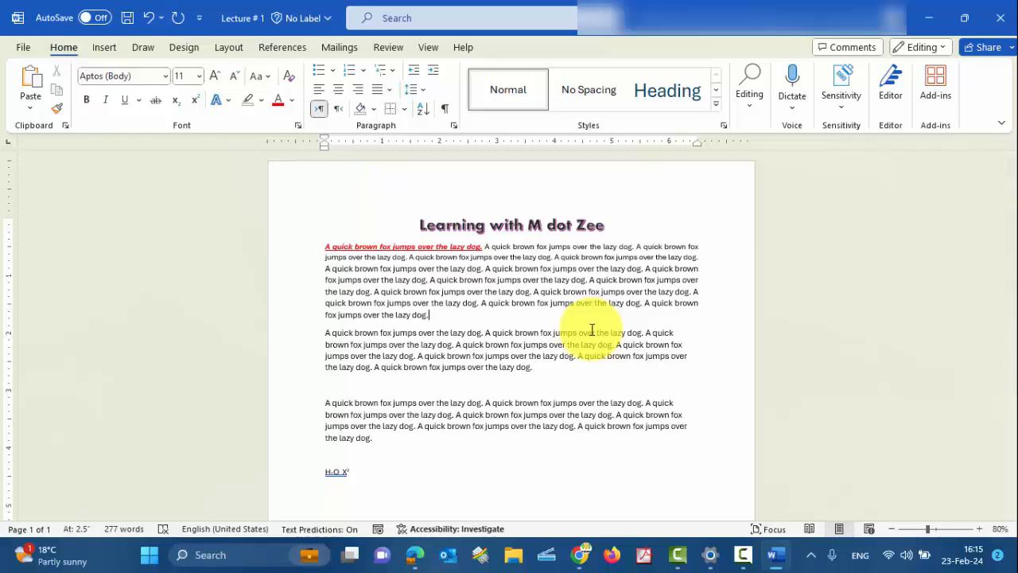
scroll(592, 330, "down", 1, "ctrl")
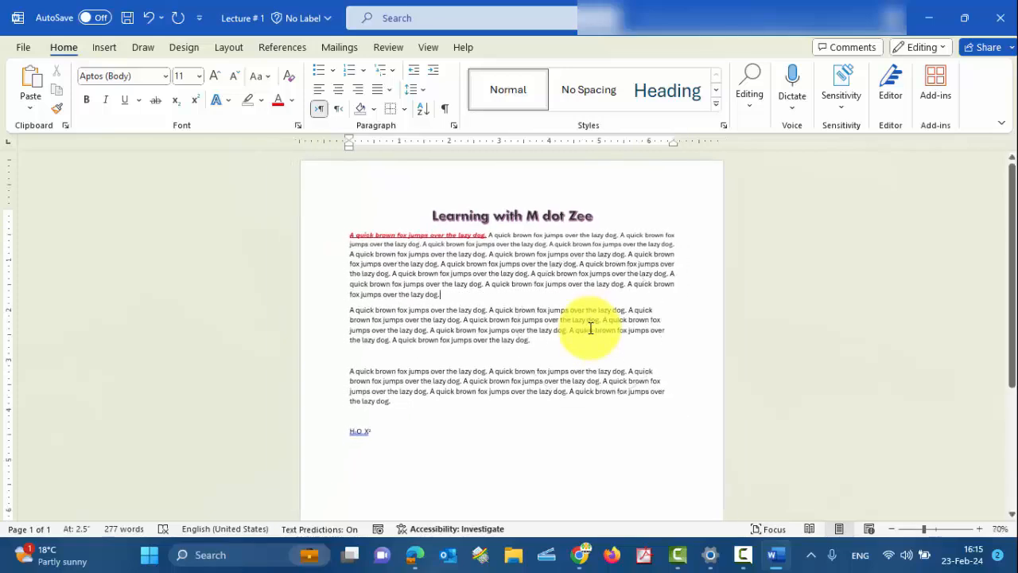
scroll(526, 311, "down", 2, "ctrl")
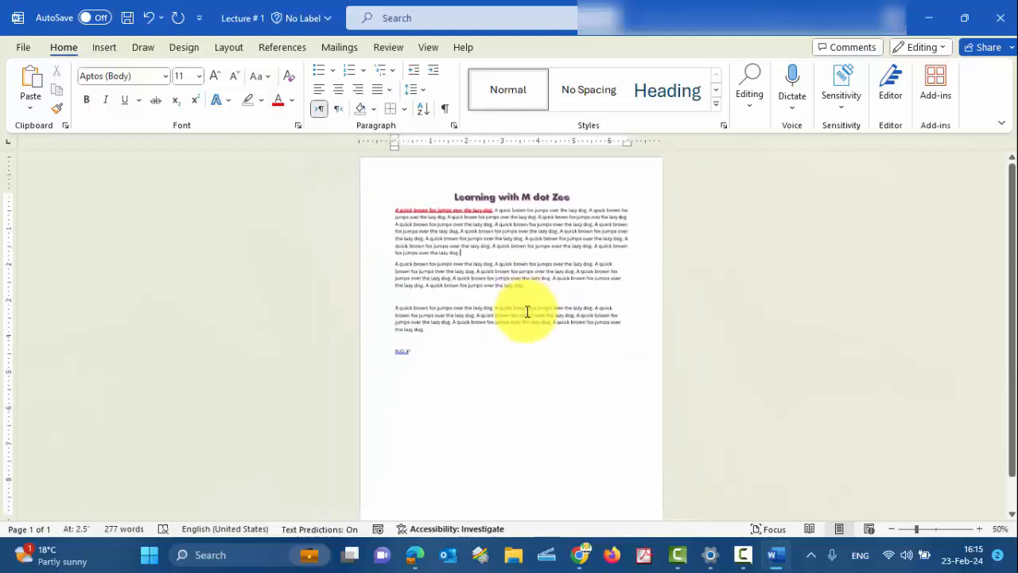
scroll(527, 311, "up", 2, "ctrl")
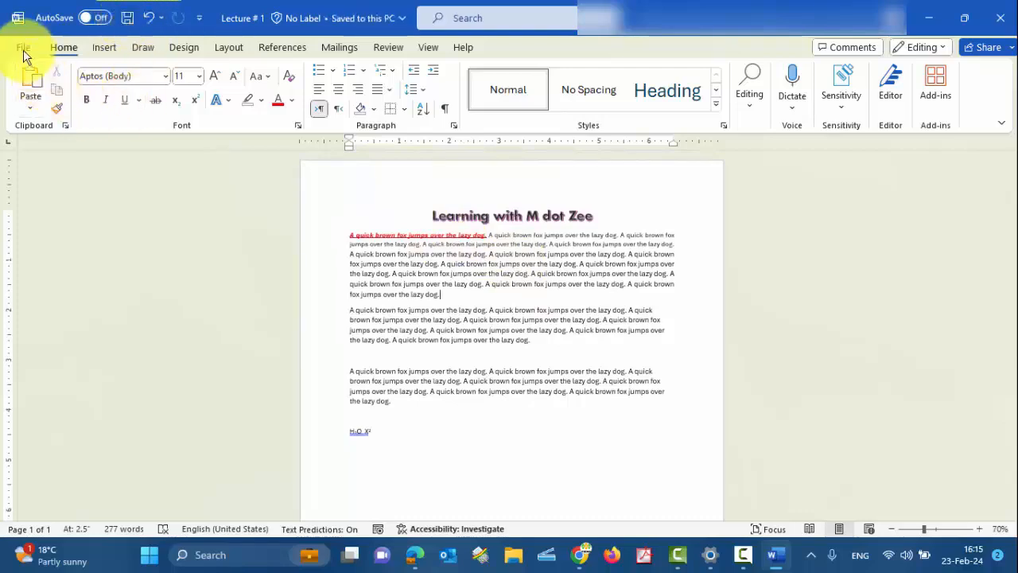
left_click(1003, 23)
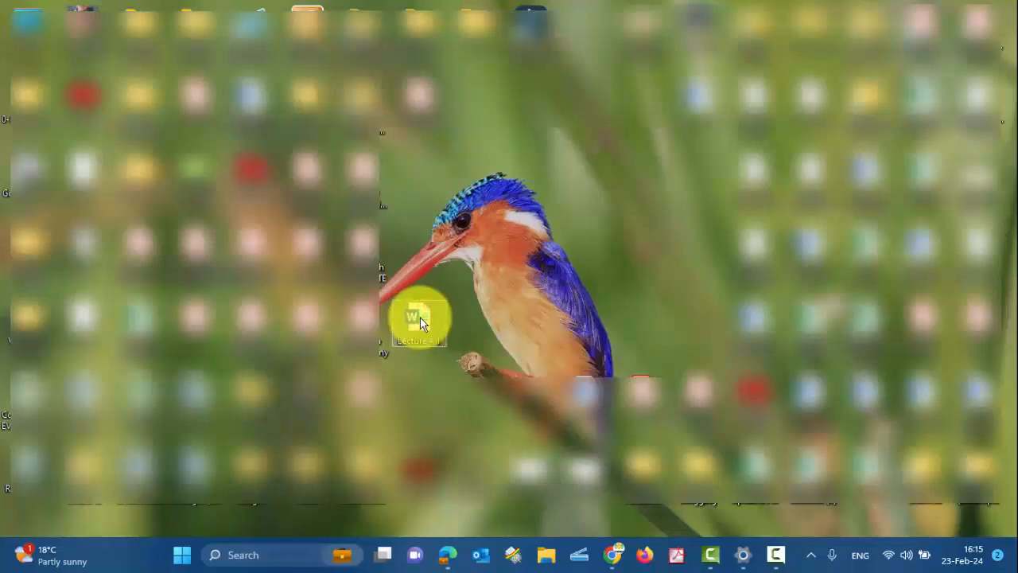
Reopen the Lecture # 1 document from its file on the desktop
left_click(420, 319)
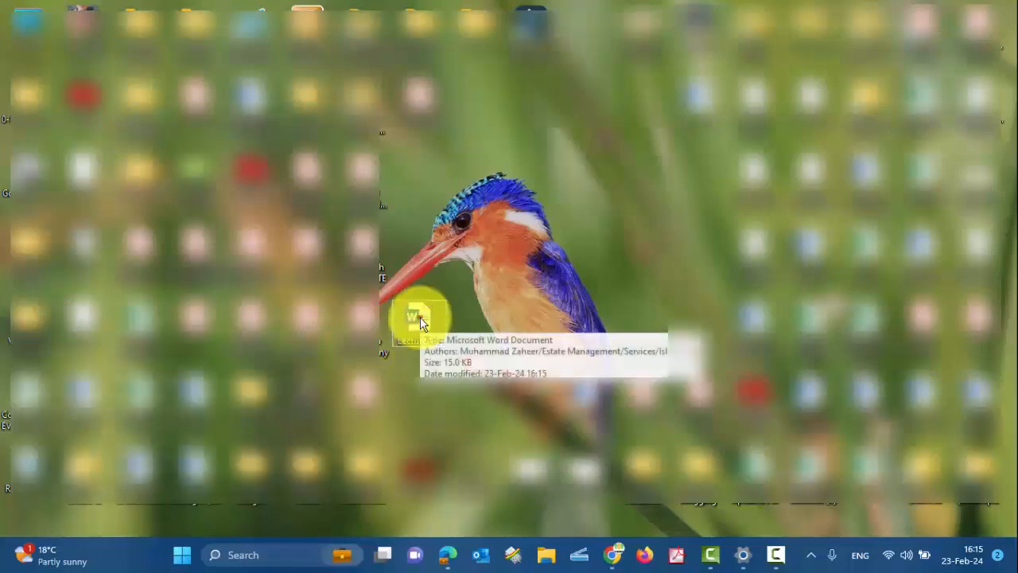
double_click(420, 317)
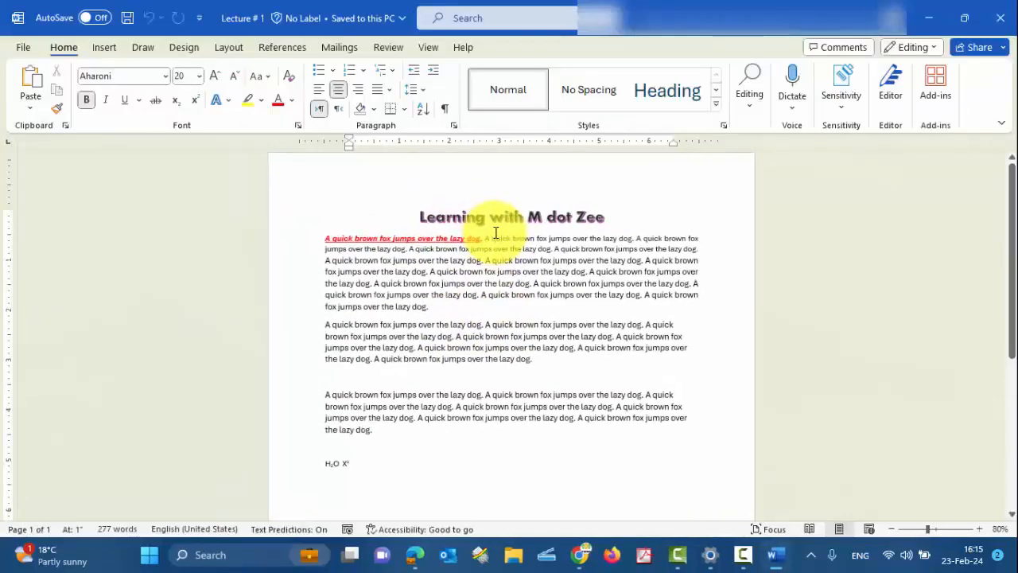
scroll(495, 231, "up", 6)
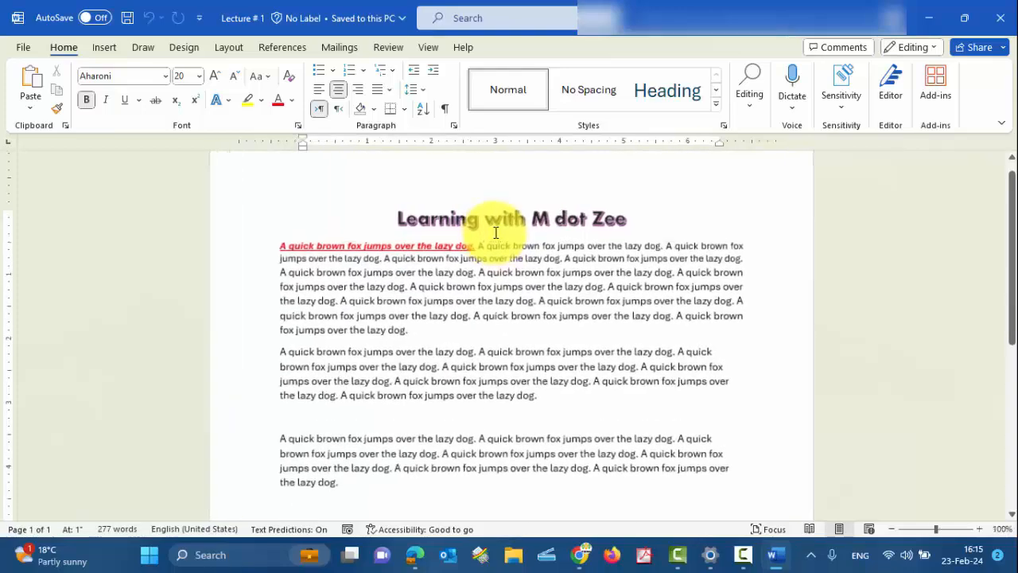